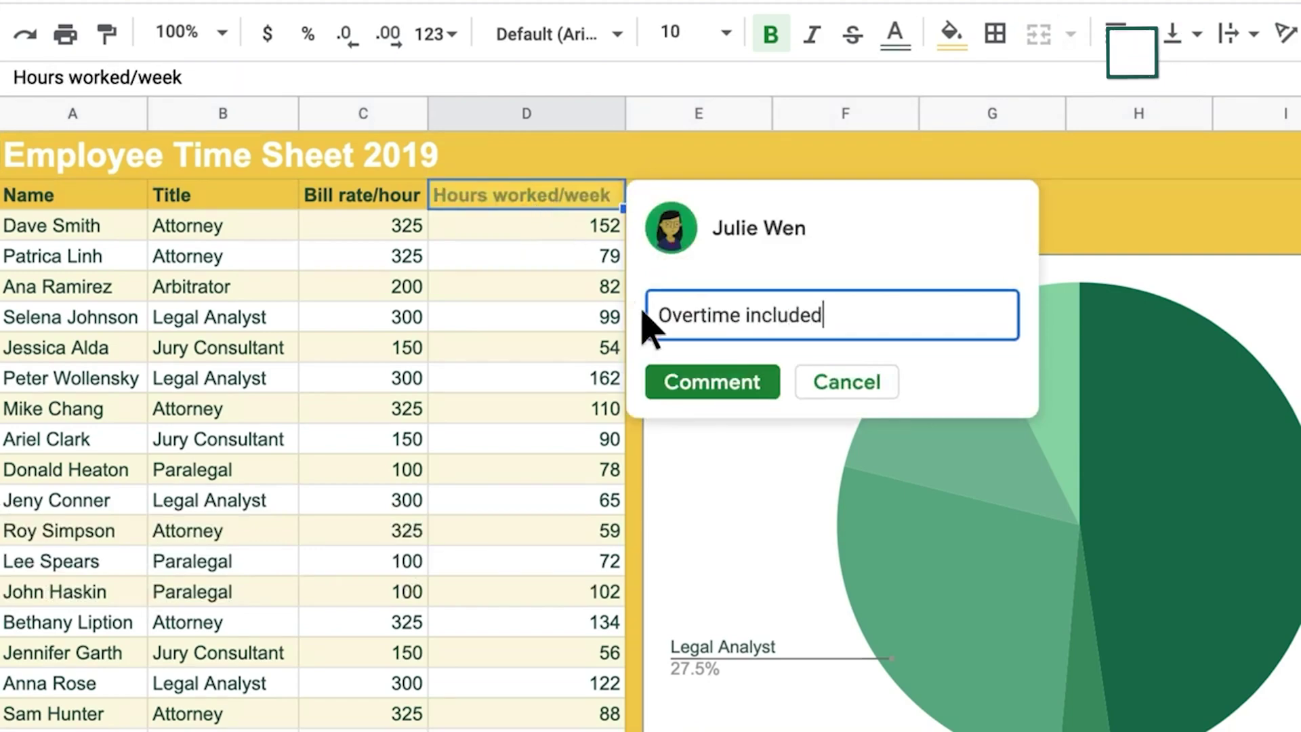
# Post the 'Overtime included' comment on the hours header, then open Named ranges' add-range form in a new sheet
pyautogui.click(720, 392)
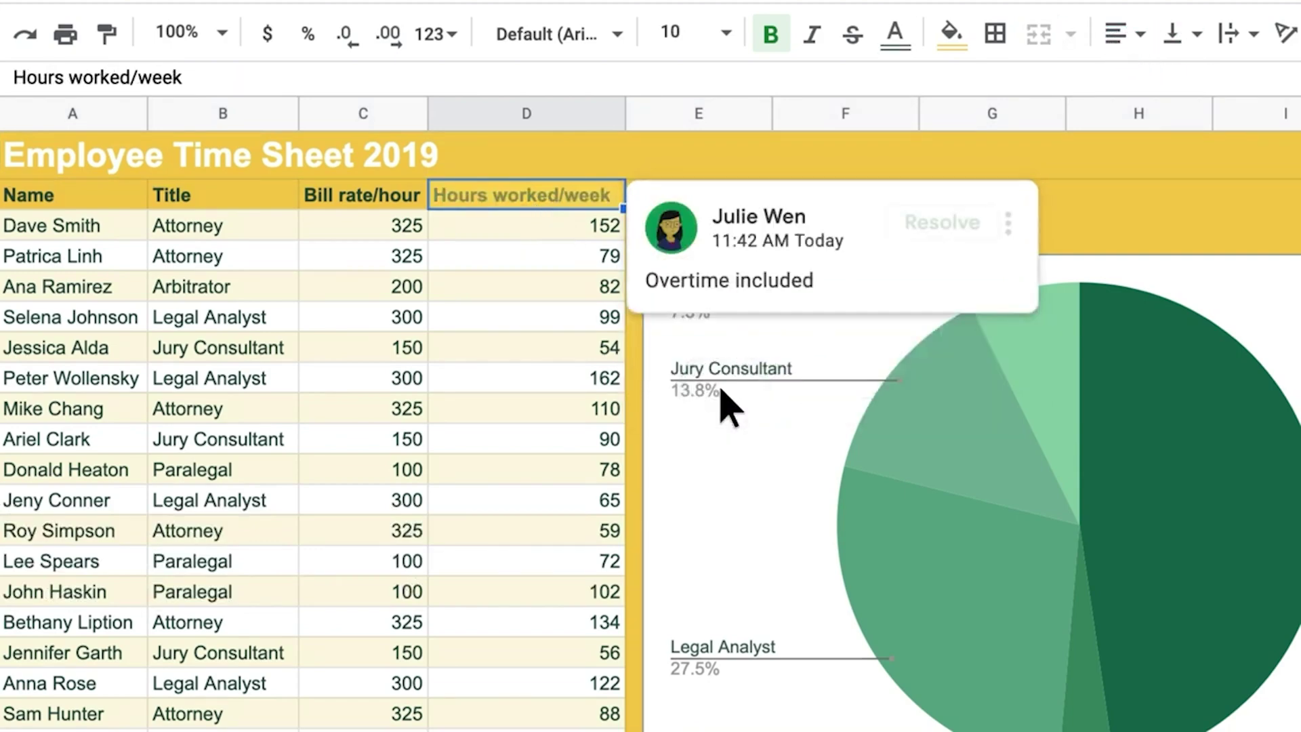
pyautogui.click(278, 43)
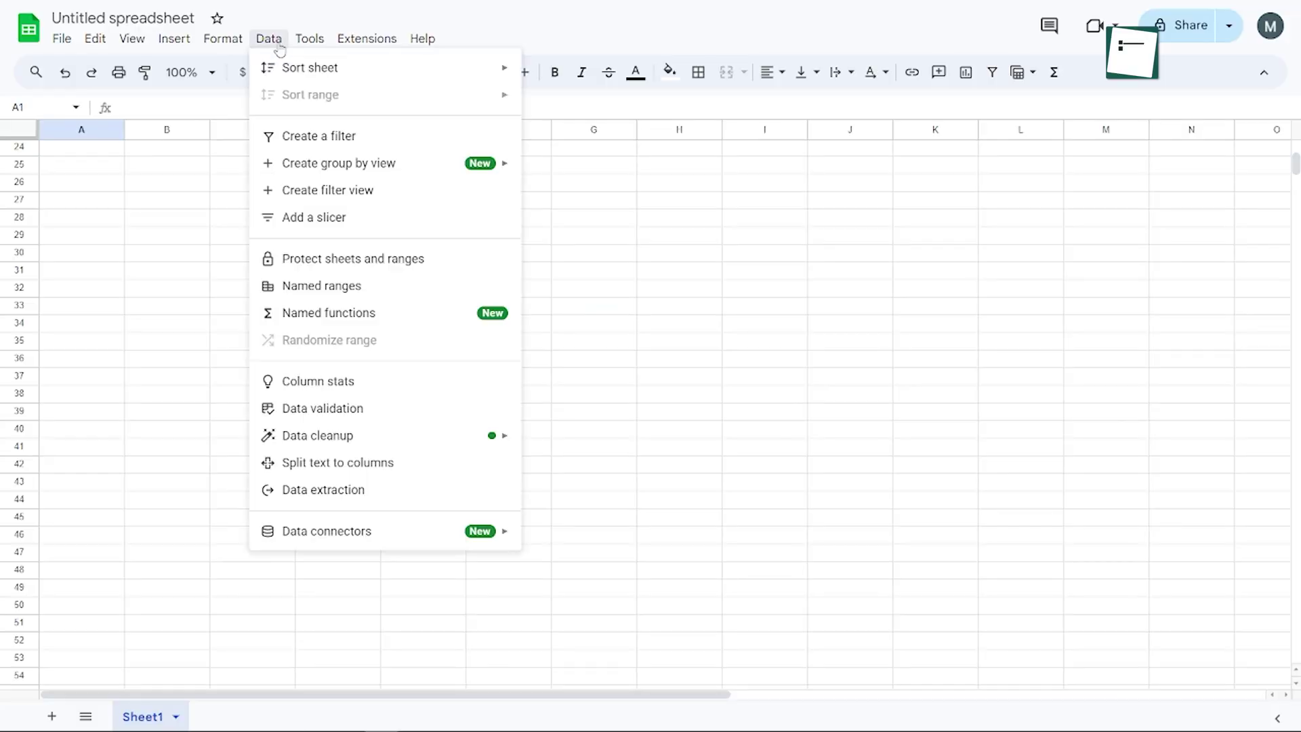
pyautogui.click(349, 287)
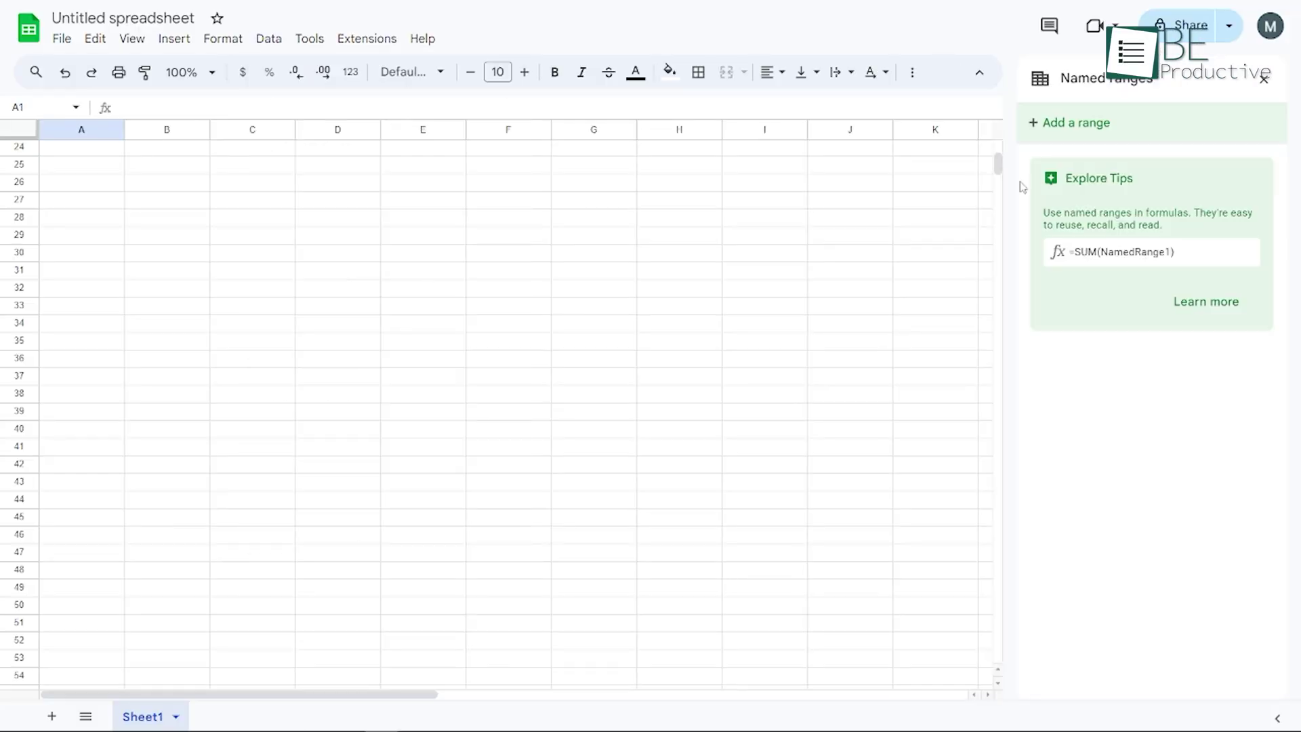
pyautogui.click(1097, 122)
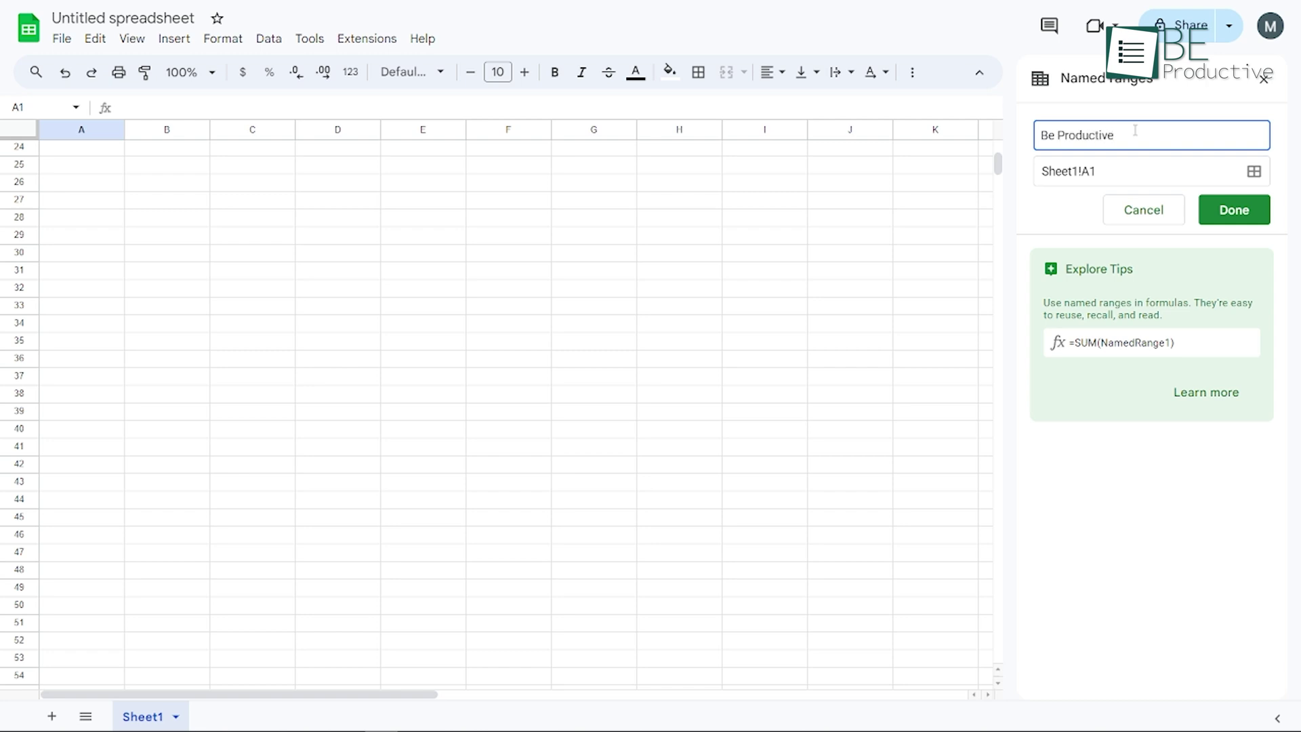
pyautogui.click(1147, 207)
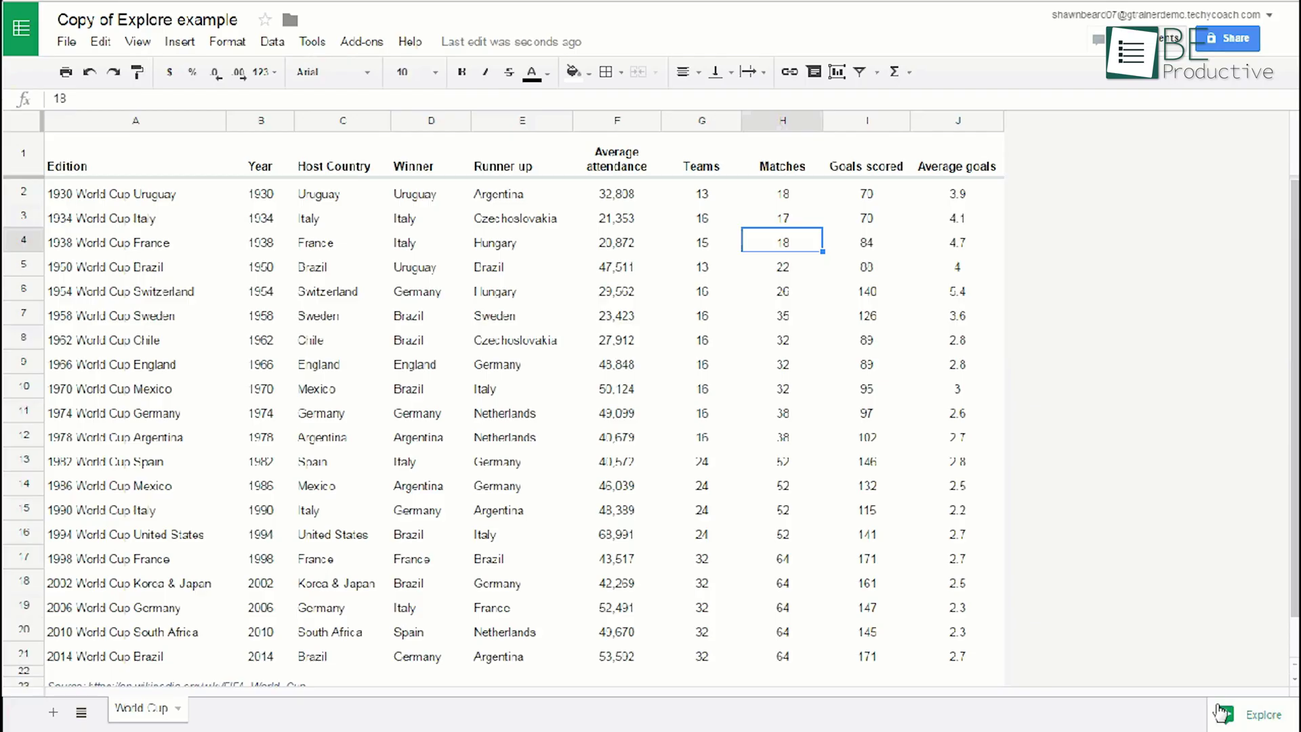
# Ask Explore 'Who was the winner?' about the World Cup table
pyautogui.click(1223, 714)
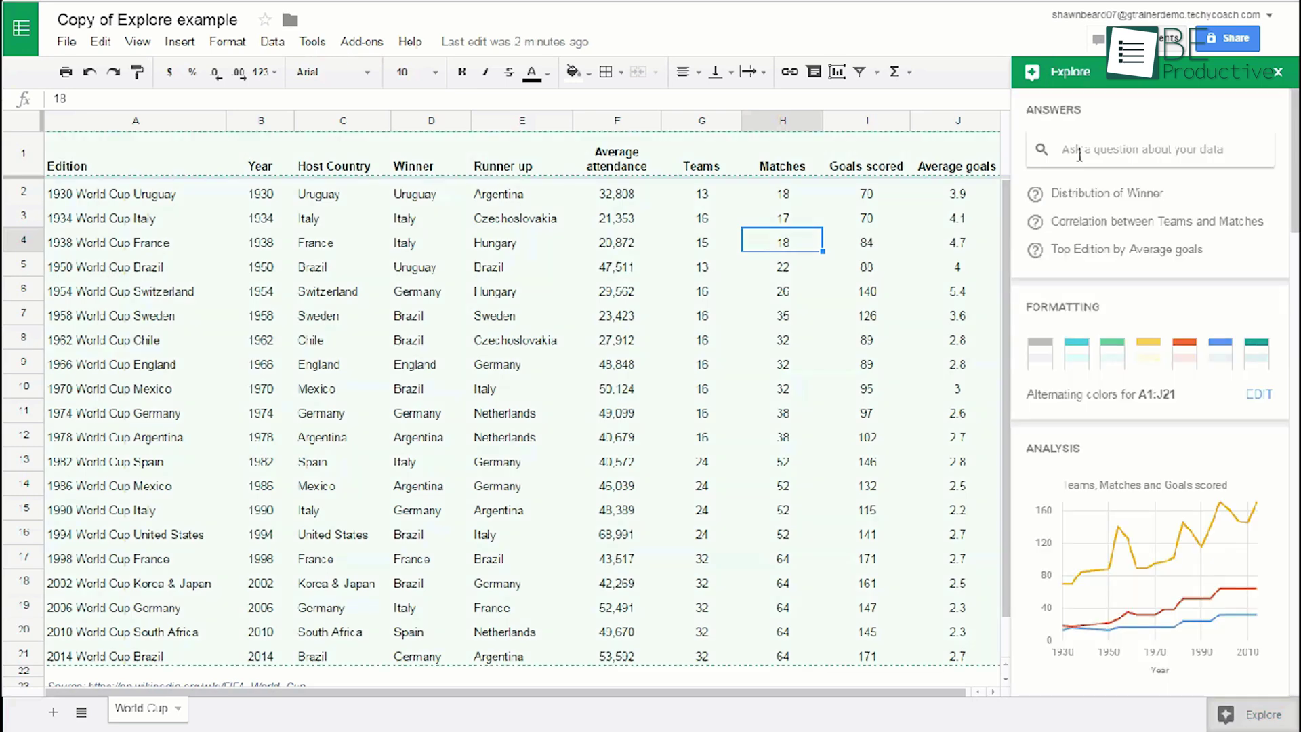
pyautogui.click(1079, 154)
pyautogui.write('Who was the winn')
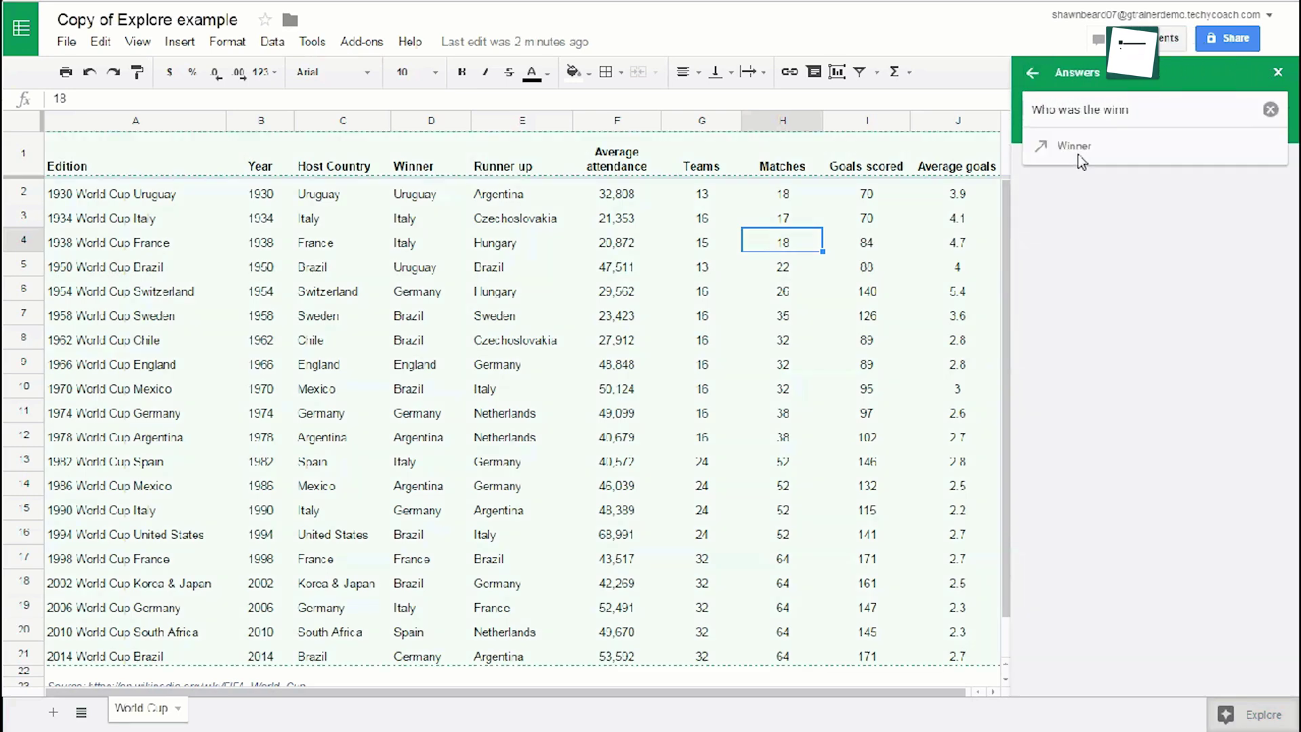
pyautogui.click(1080, 154)
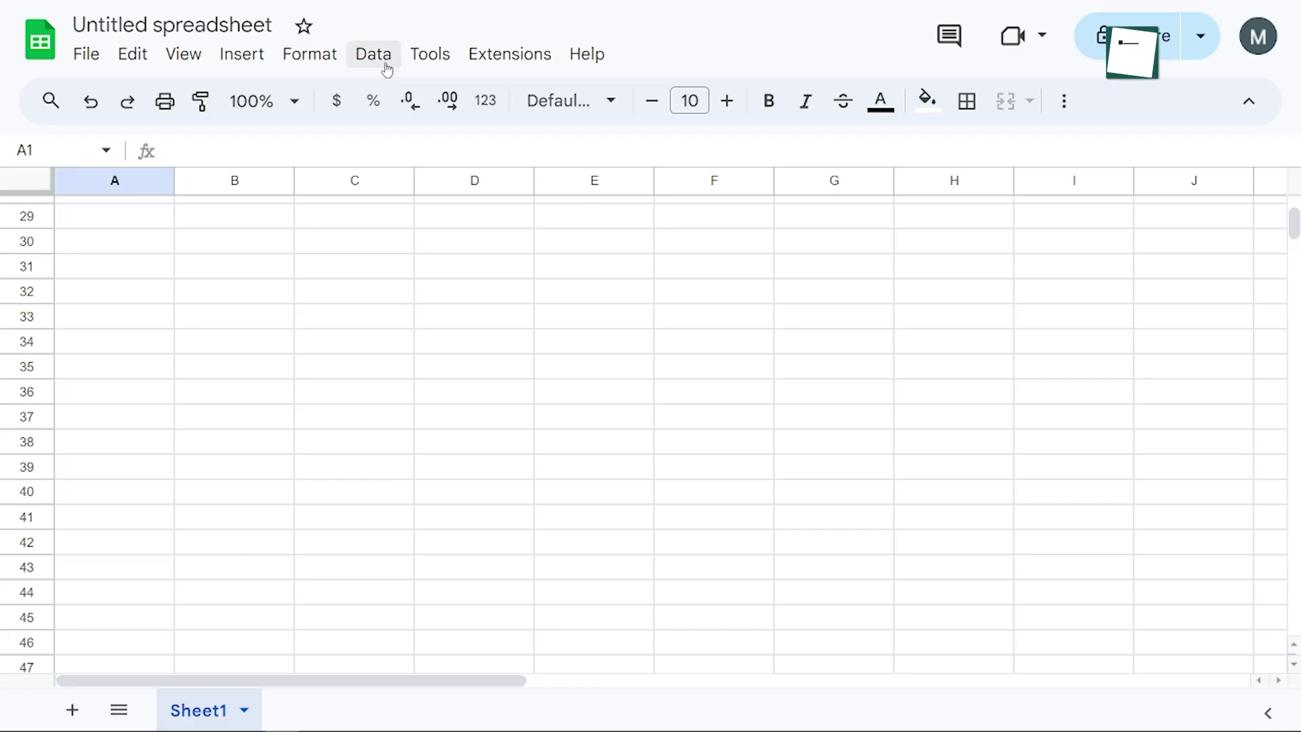
# Look at the Data cleanup tools, then open the Import file window
pyautogui.click(384, 64)
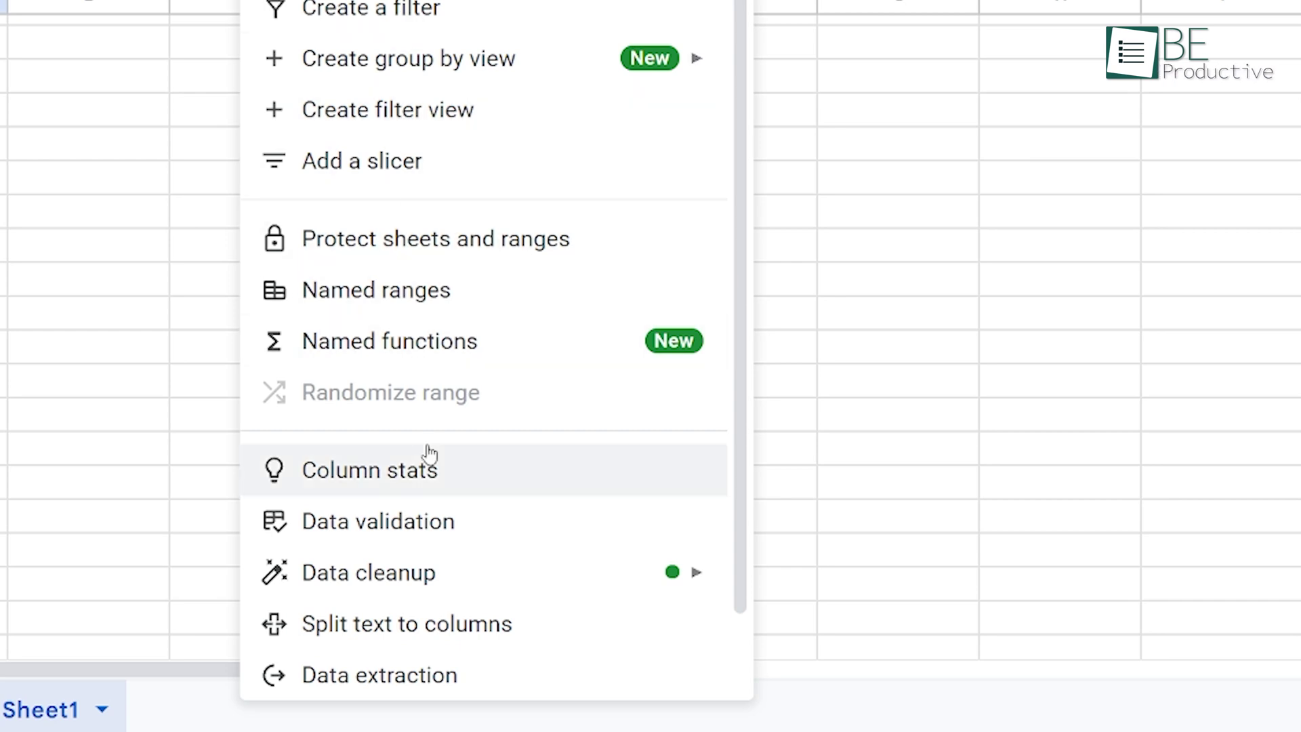
pyautogui.moveTo(682, 581)
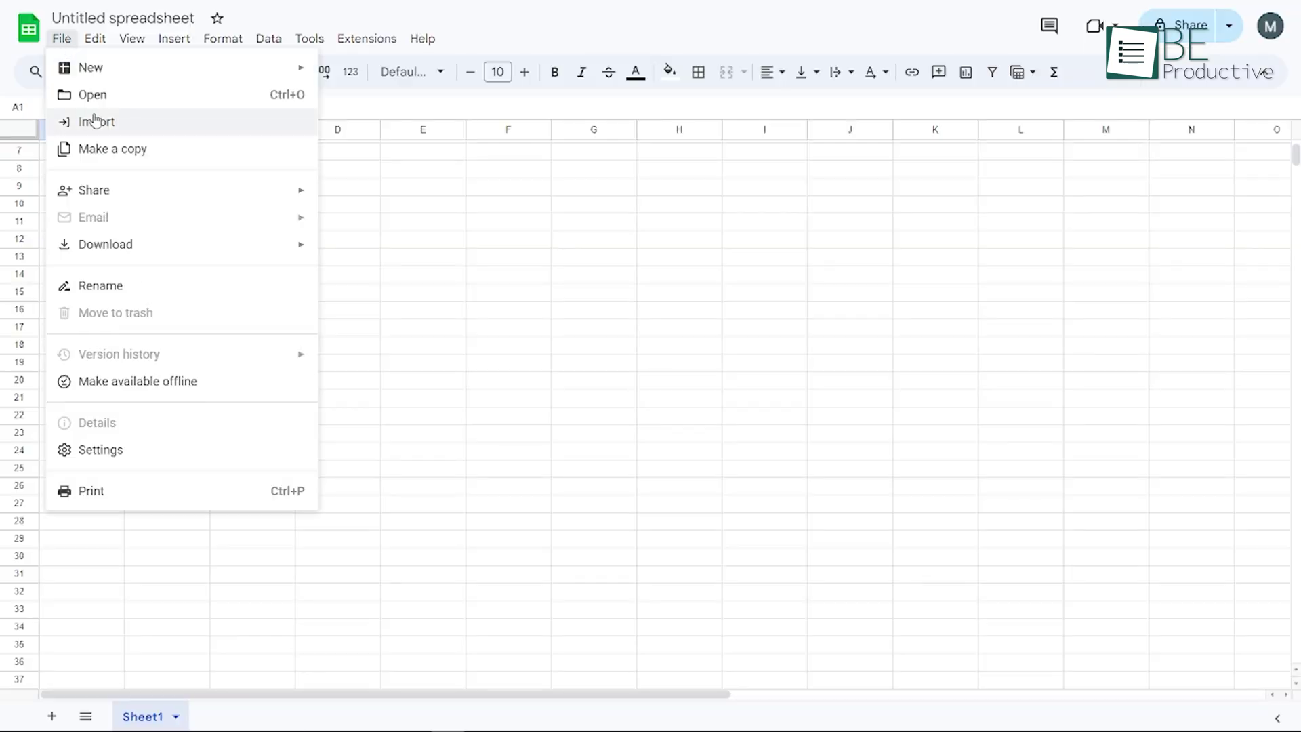
pyautogui.click(95, 121)
# Upload a file from the computer and import its BE PRODUCTIVE sheet
pyautogui.click(505, 177)
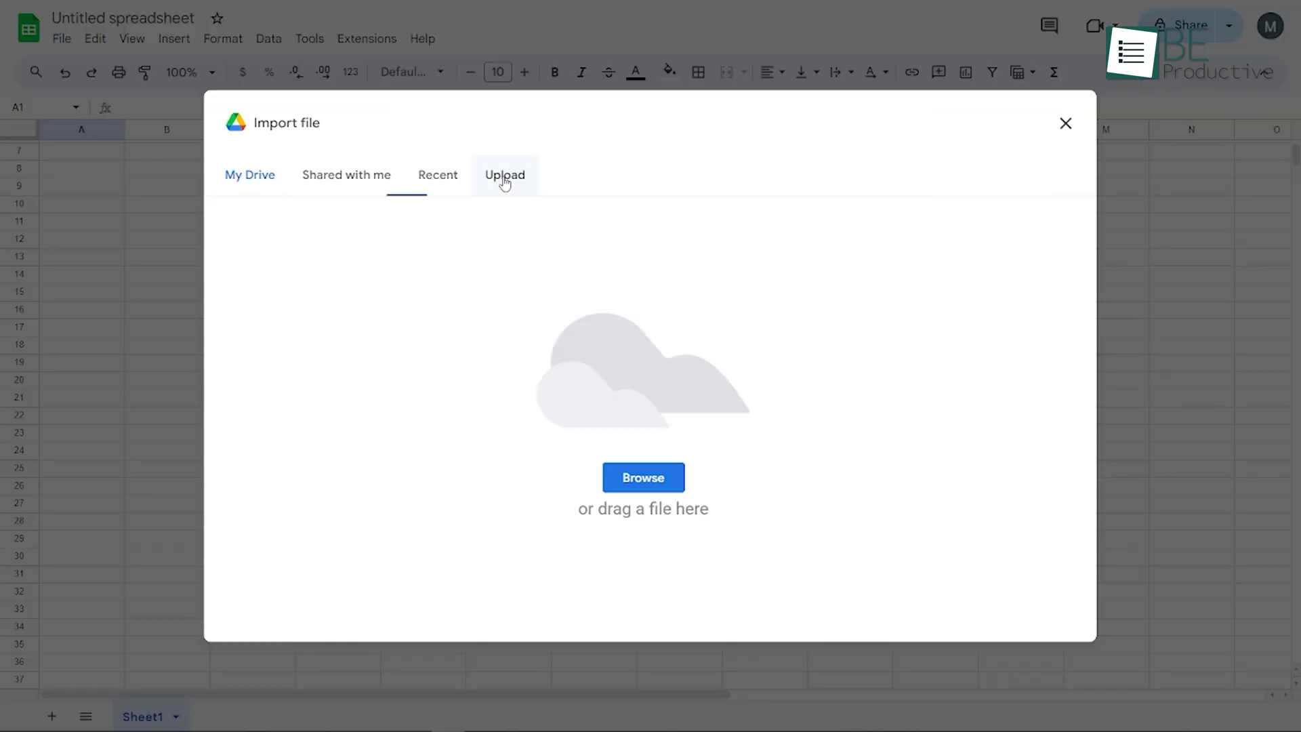
pyautogui.click(649, 479)
pyautogui.click(536, 344)
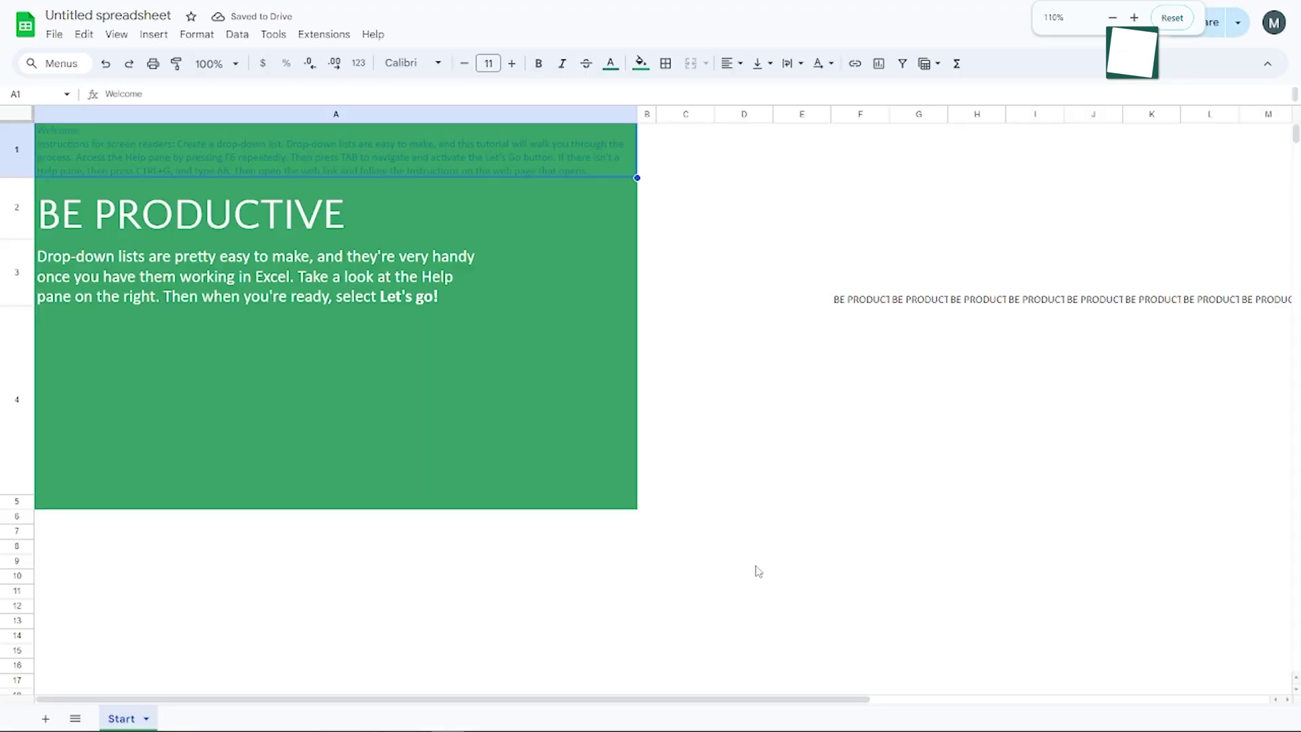
# Search keyboard shortcuts for 'view', then start typing =COUNTIF(C6:C18 under Total Gifts Unclaimed
pyautogui.click(422, 39)
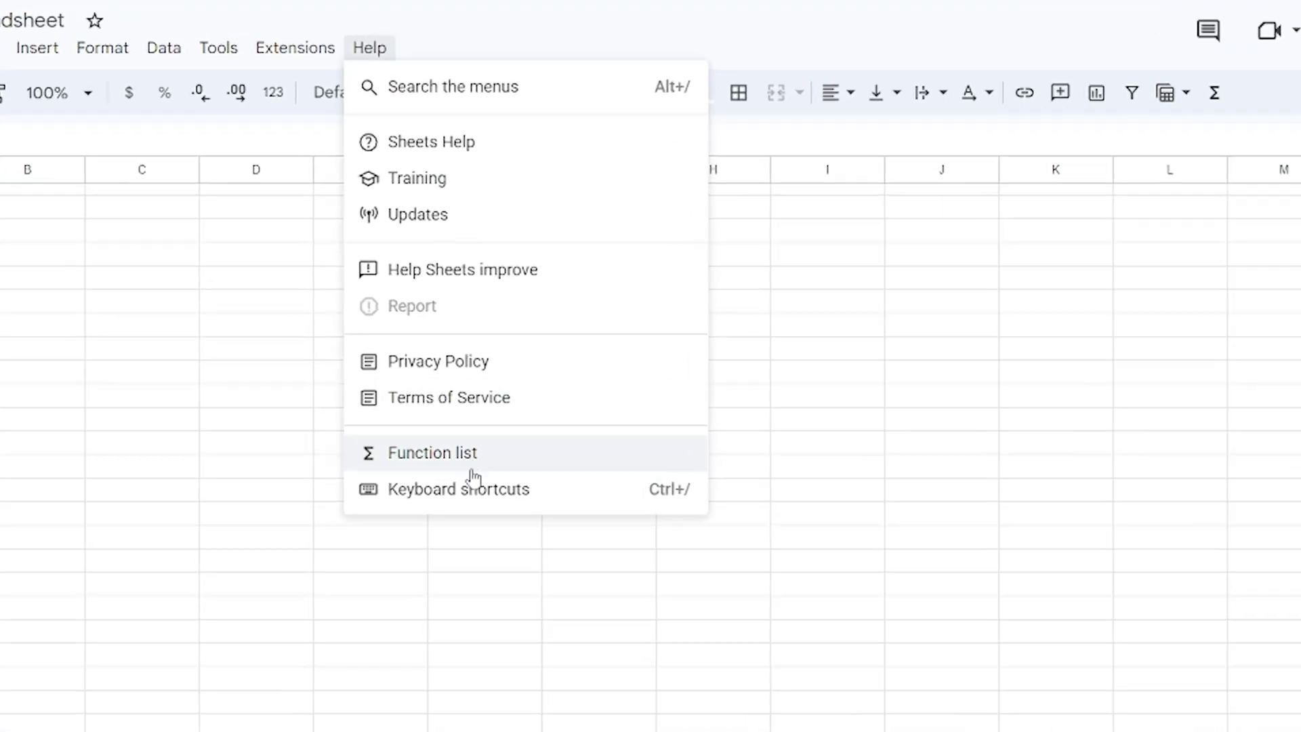
pyautogui.click(489, 368)
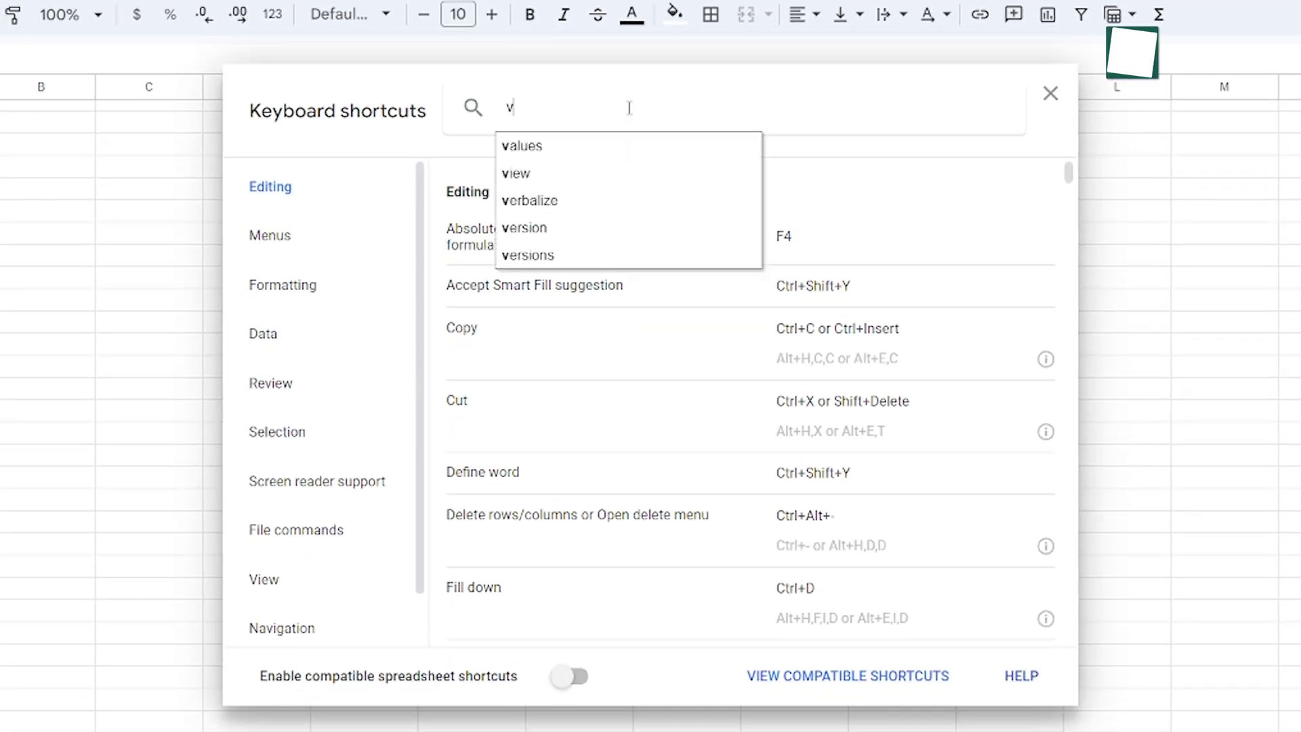
pyautogui.write('view')
pyautogui.press('Return')
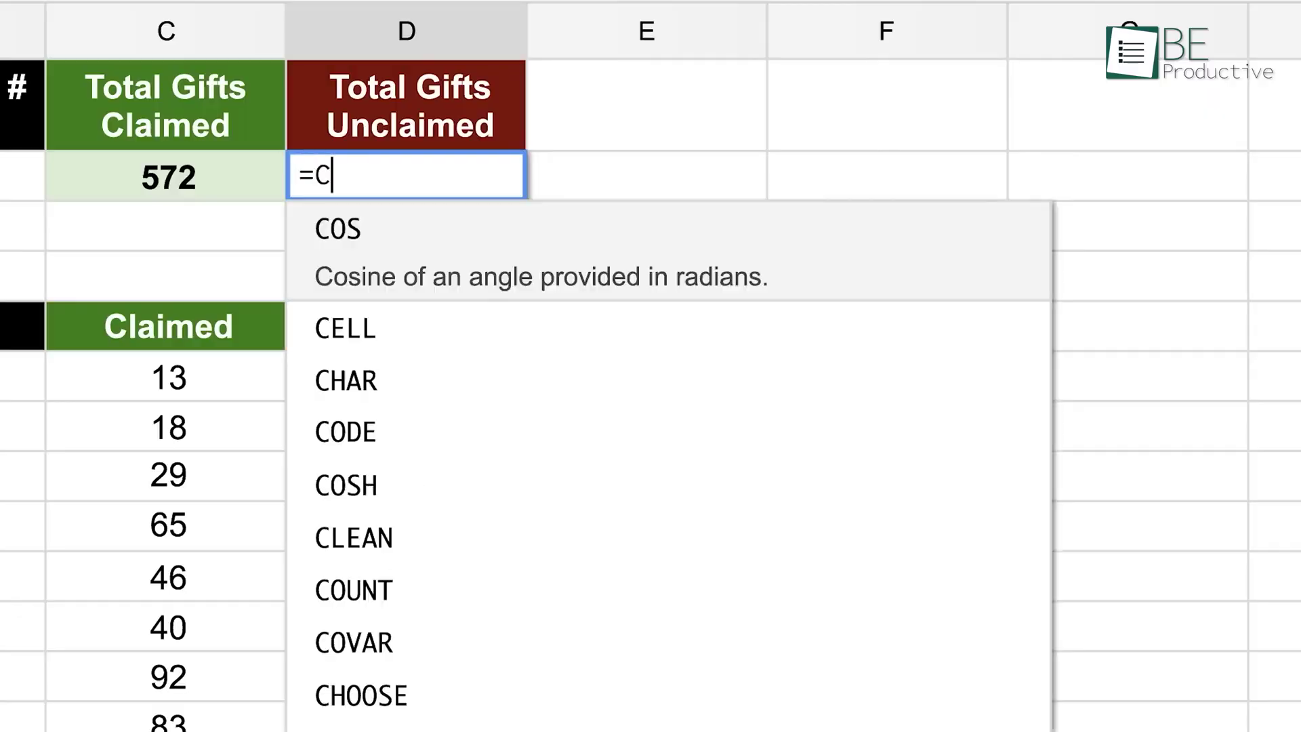
pyautogui.write('OUNT')
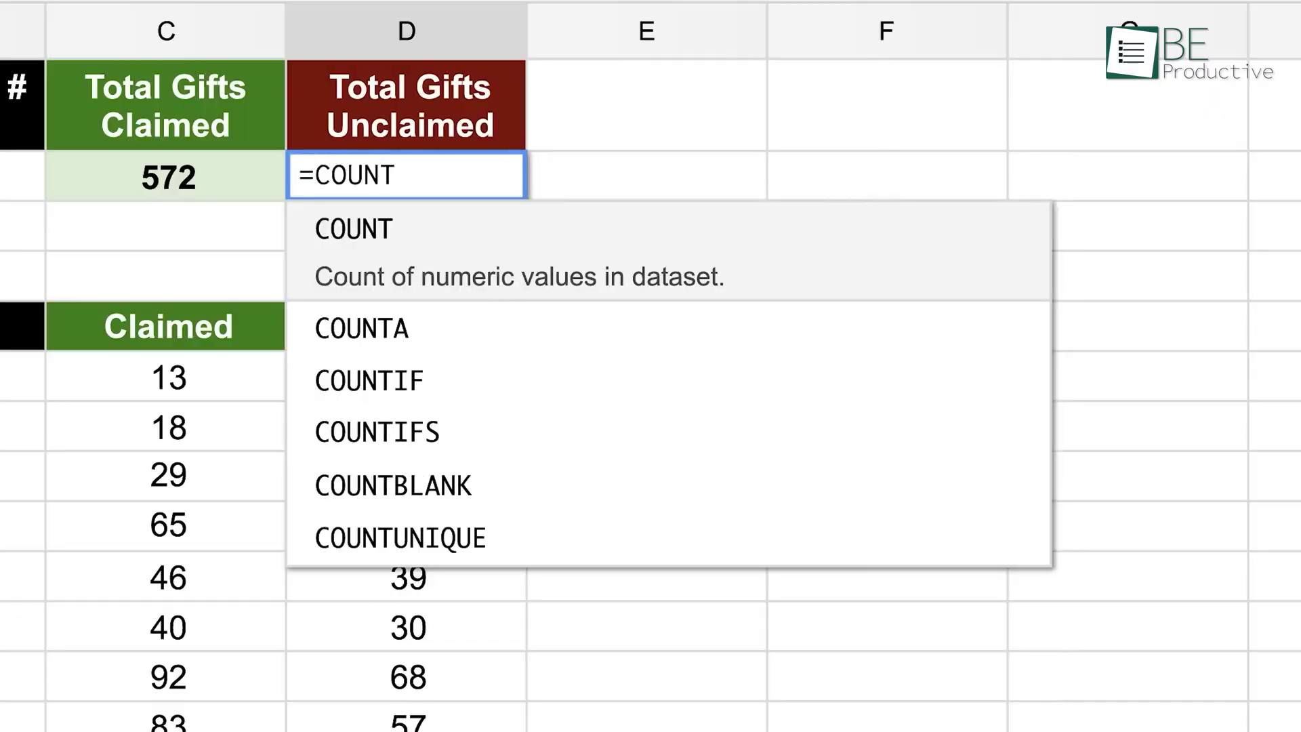
pyautogui.write('IF(C6:C')
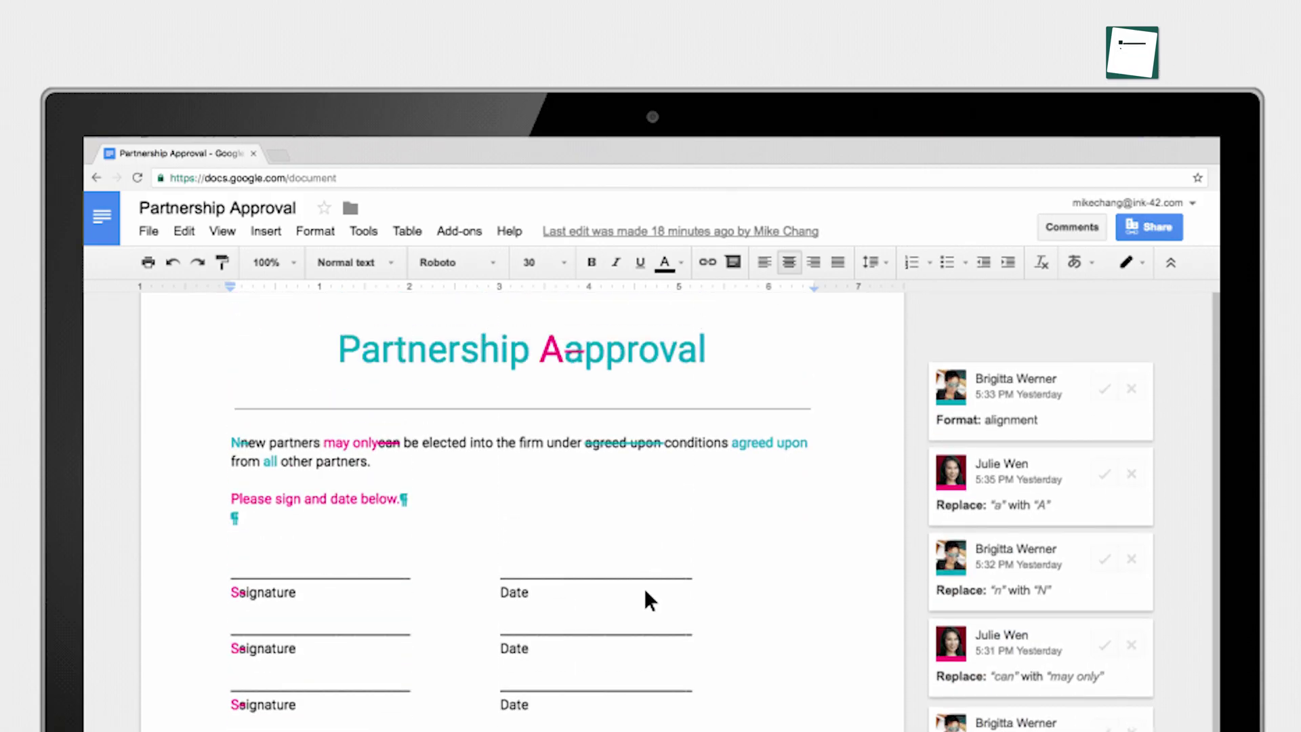
# Accept all suggested edits in Partnership Approval and switch to Suggesting mode
pyautogui.click(361, 231)
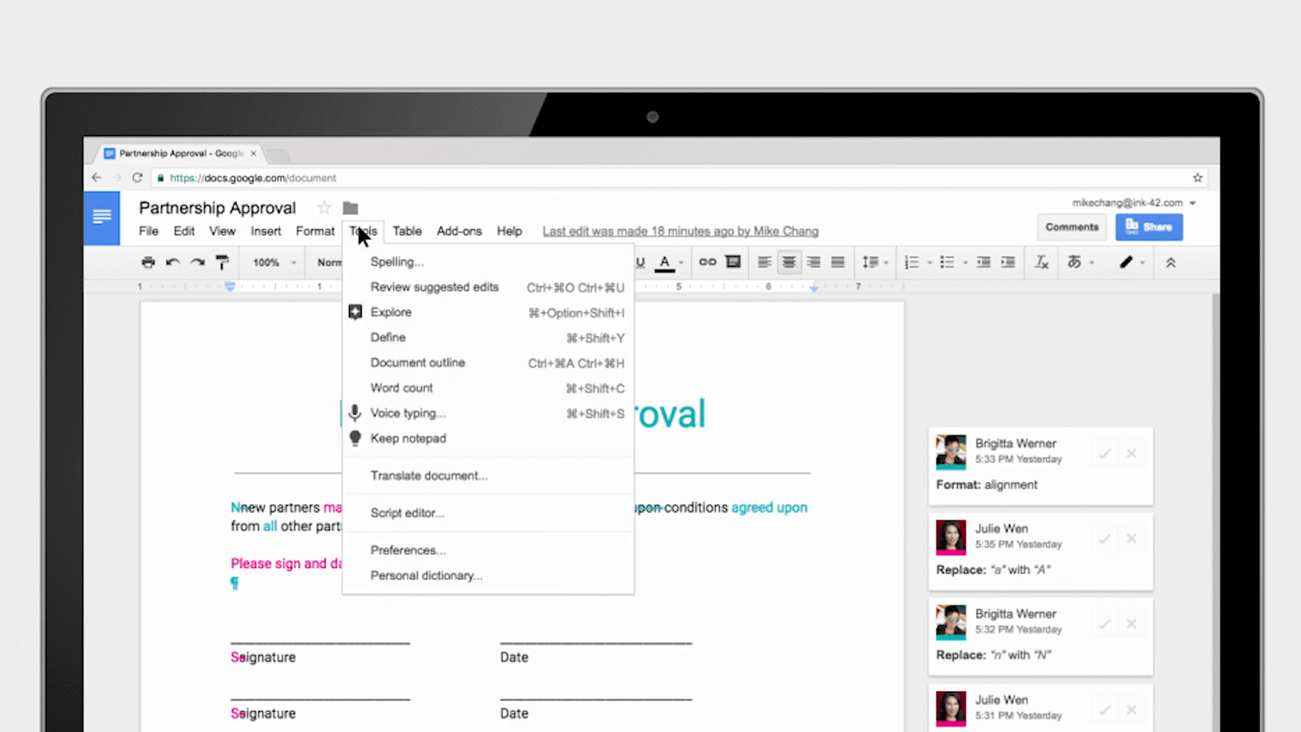
pyautogui.click(417, 284)
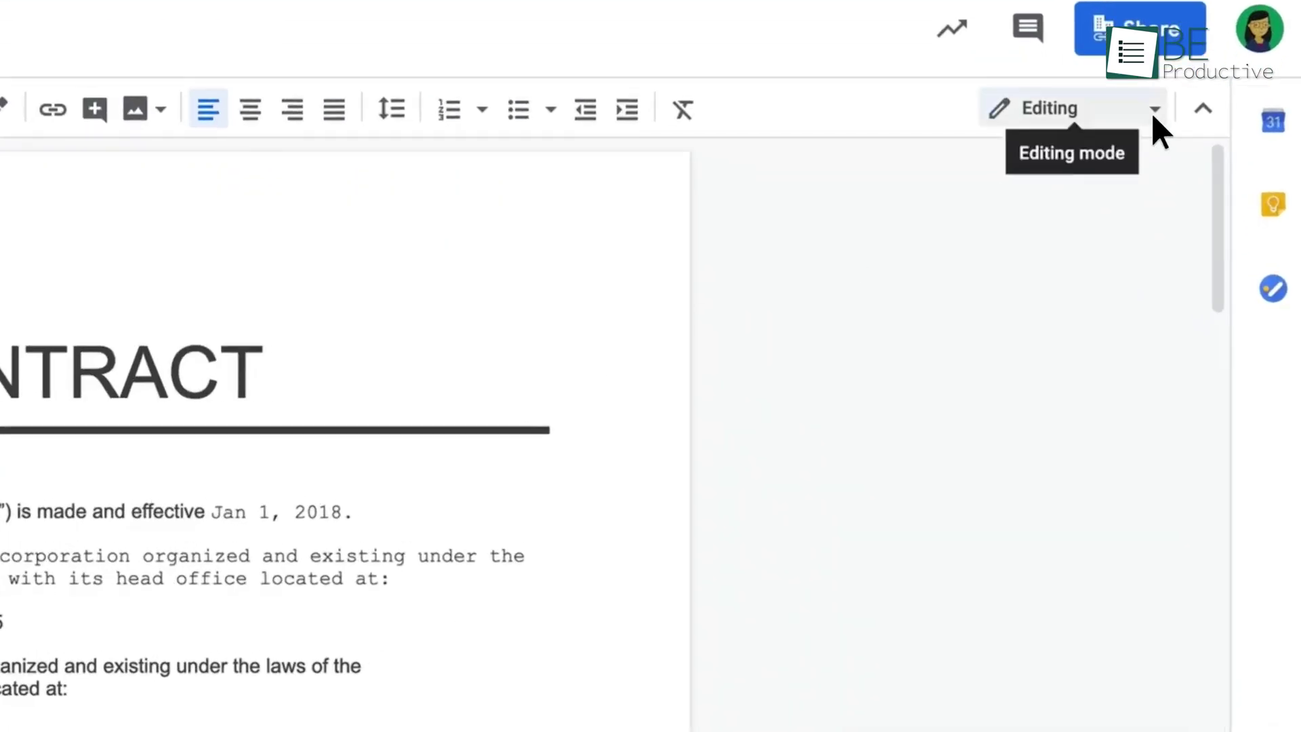
pyautogui.click(1154, 110)
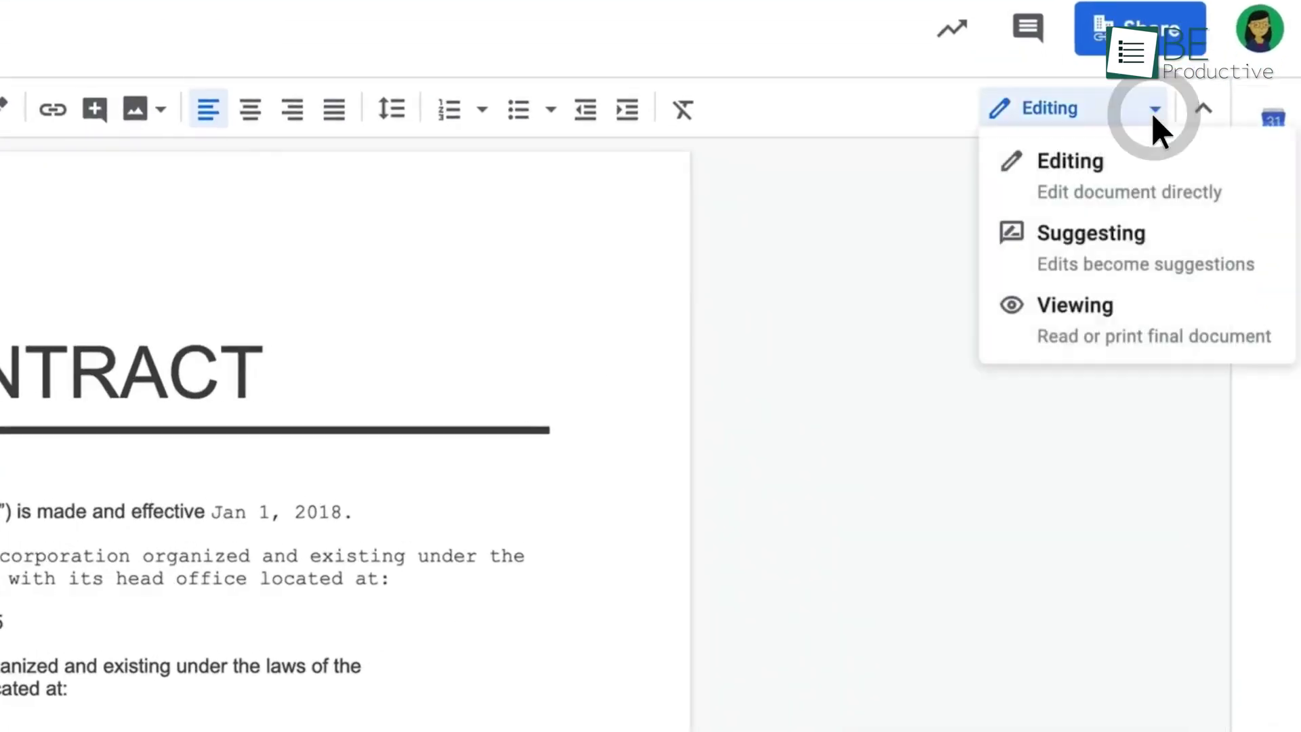
pyautogui.click(1153, 232)
# Suggest Jan 1, 2020 in place of Jan 1, 2018 and reply 'Incorrect date, updated'
pyautogui.click(216, 512)
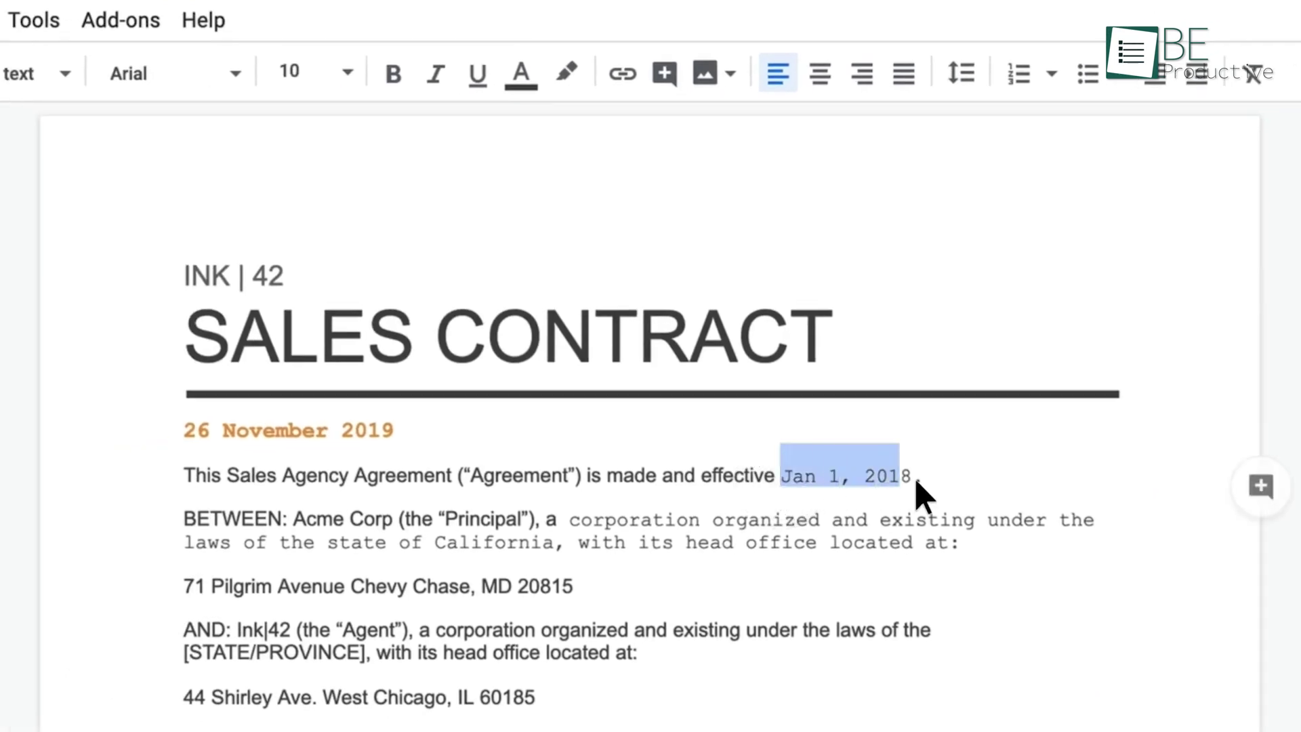
pyautogui.write('Jan 1, 2020')
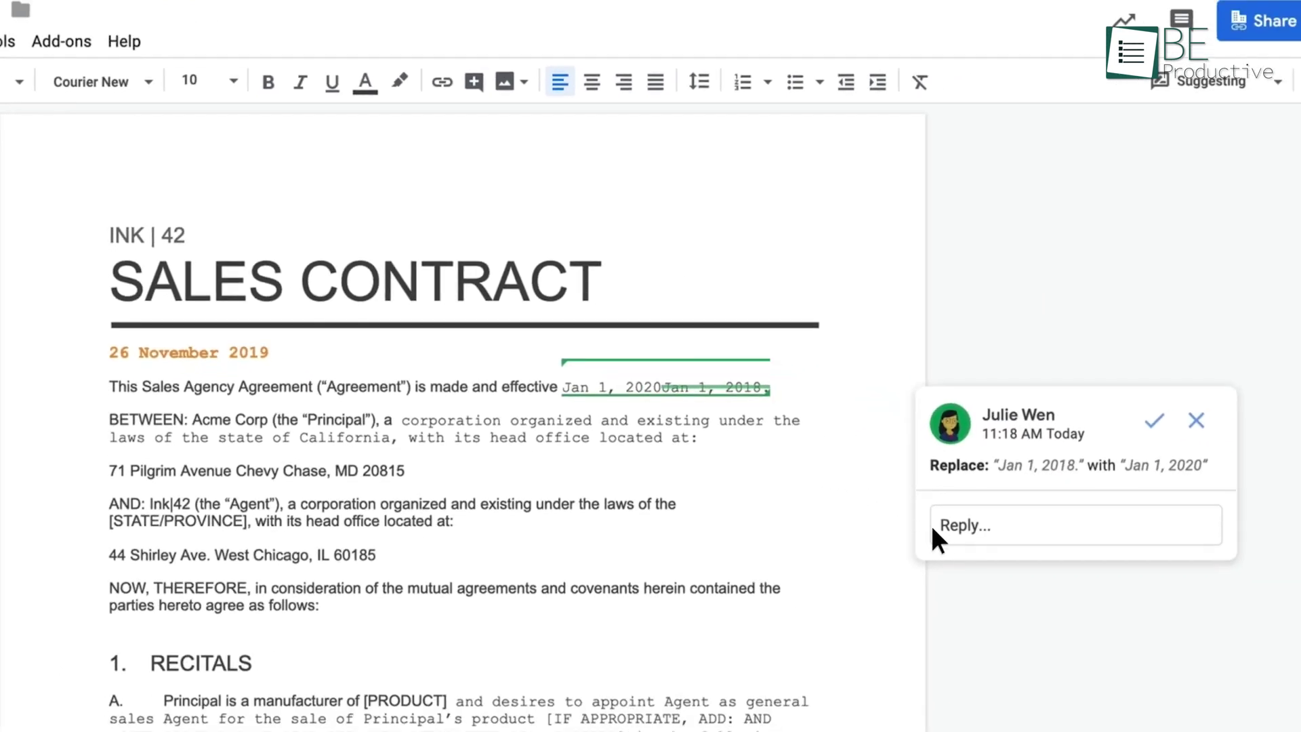
pyautogui.click(937, 530)
pyautogui.write('Incorrect date, updated')
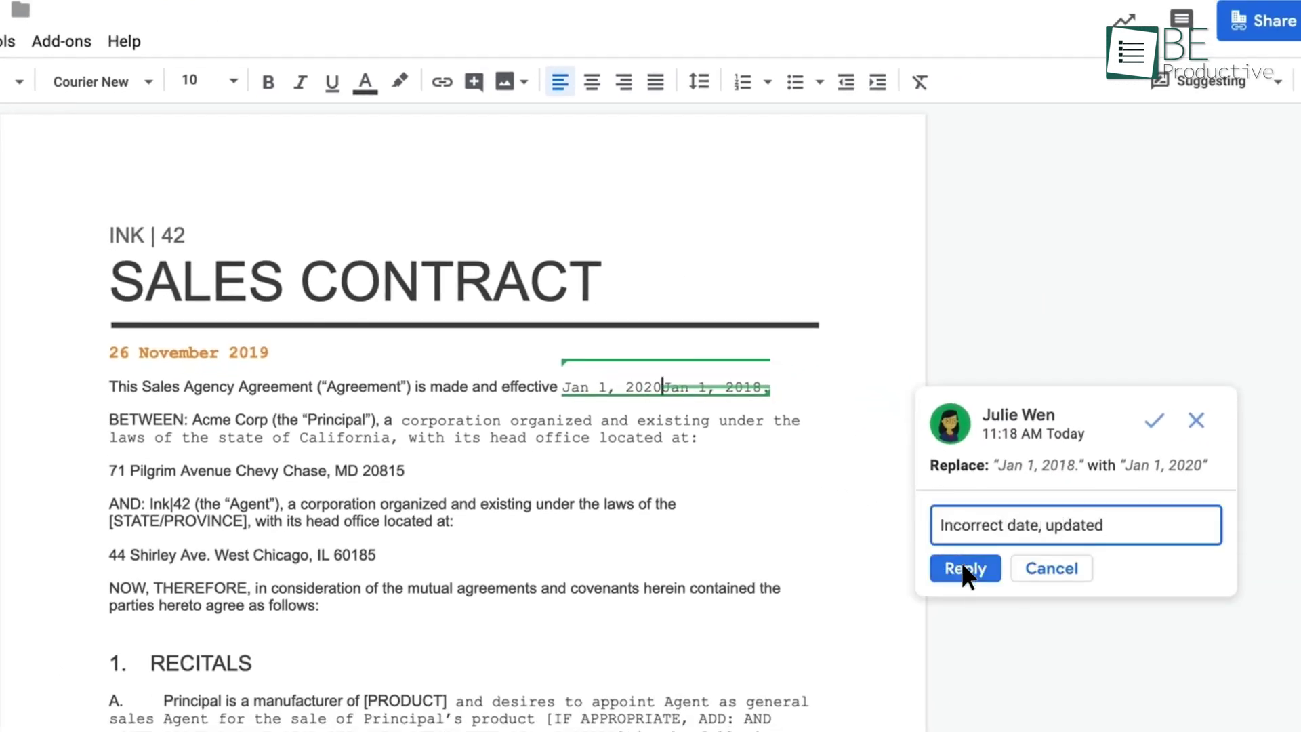
pyautogui.click(962, 568)
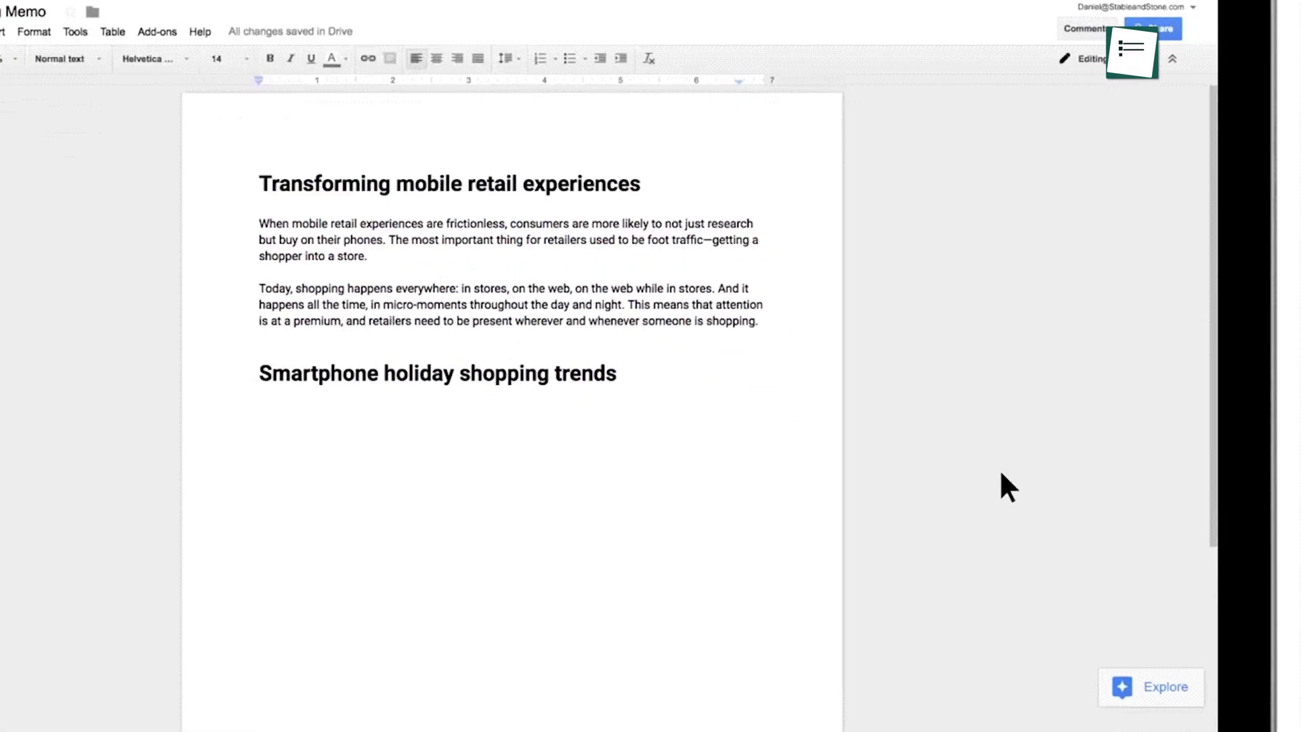
# Drag an Explore shopper photo below the holiday-shopping paragraph and look up E-retail brands
pyautogui.click(1165, 700)
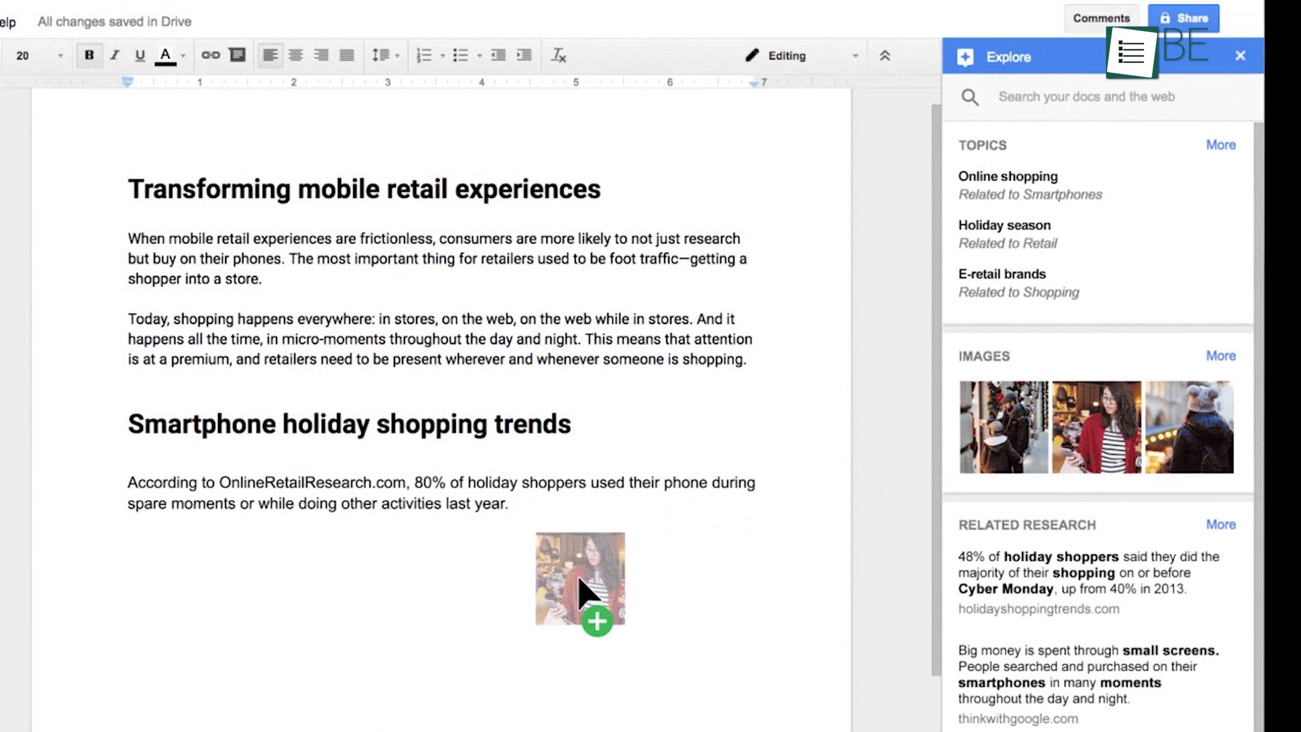
pyautogui.moveTo(580, 586); pyautogui.dragTo(583, 589)
pyautogui.click(972, 305)
# Browse Drive results for E-retail brands, then a category of the keyboard shortcuts list
pyautogui.click(1214, 152)
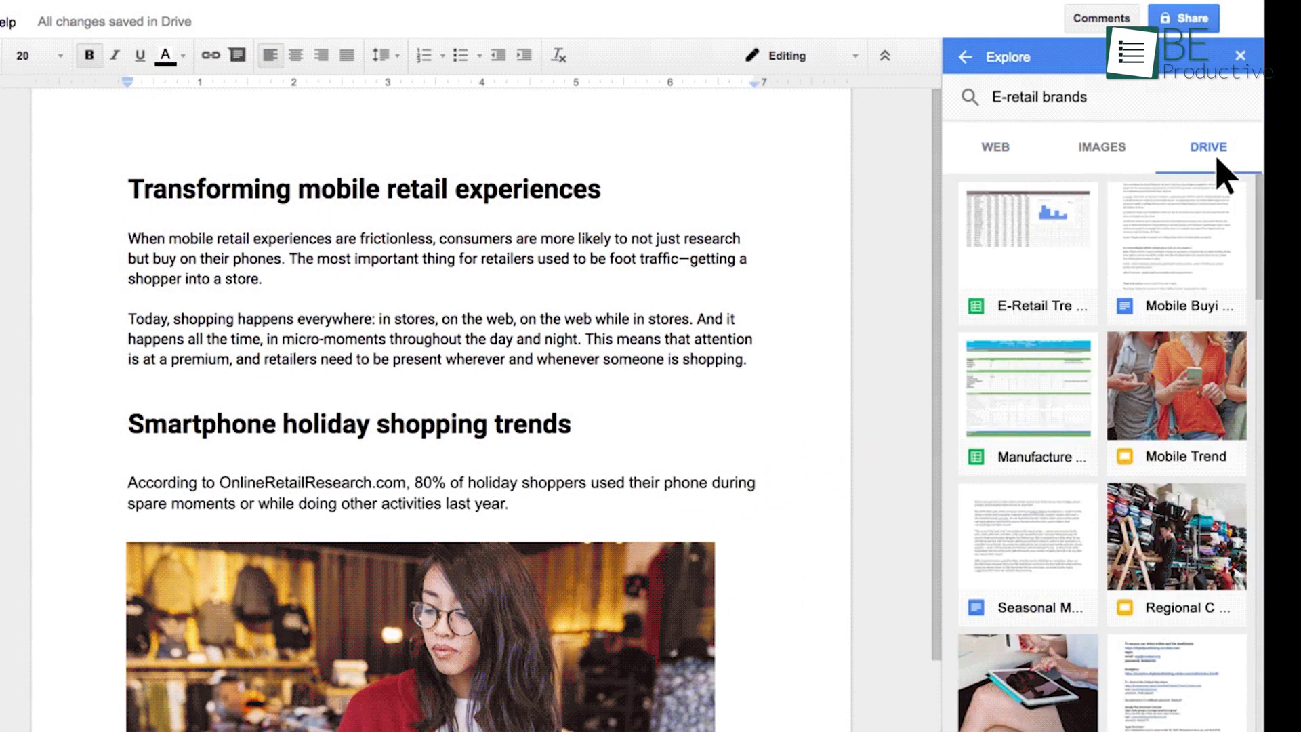
pyautogui.scroll(-2, 1260, 298)
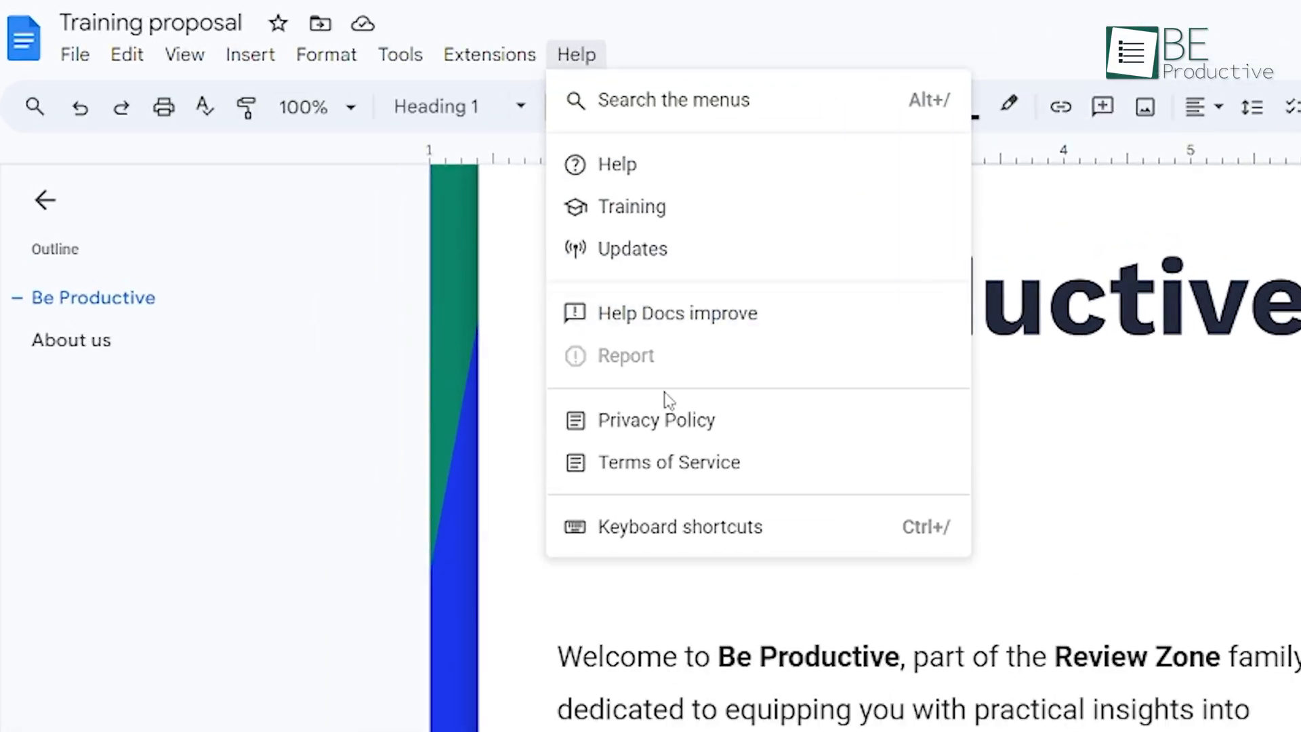
pyautogui.click(846, 527)
pyautogui.click(376, 332)
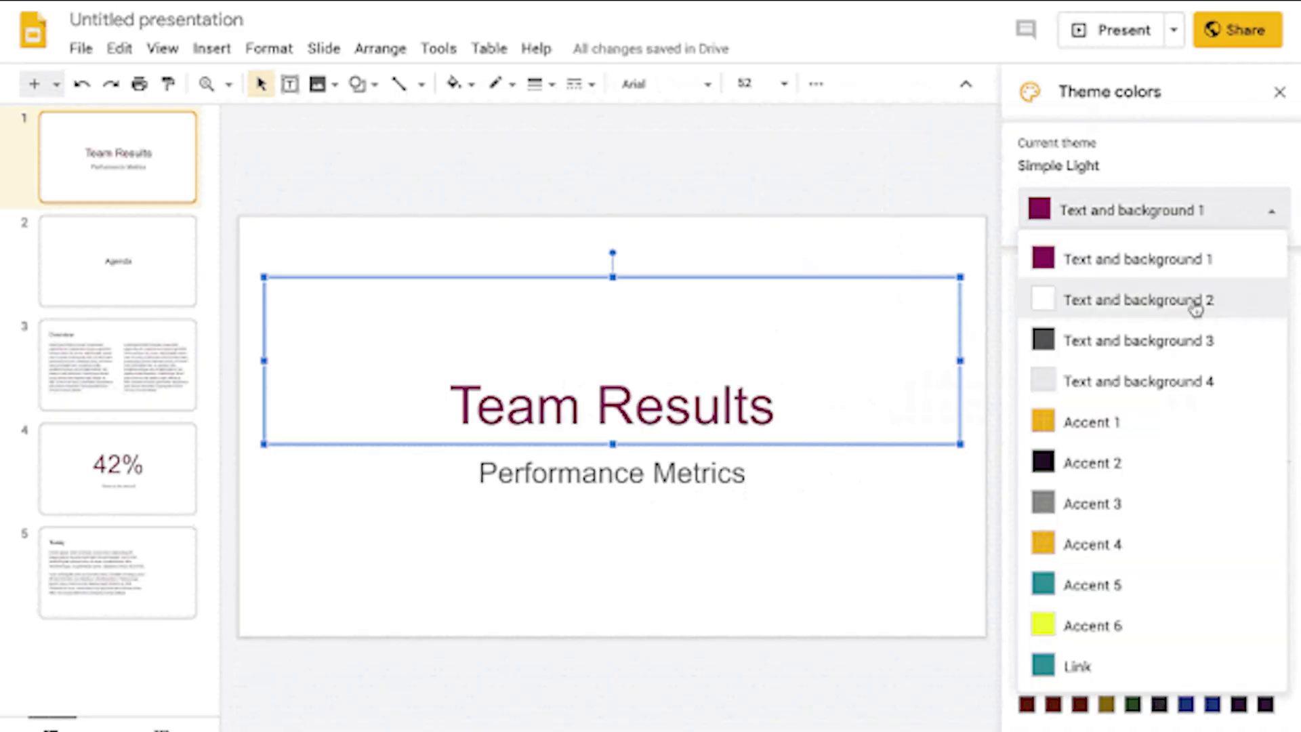
# Set theme colour Text and background 2 to cream and move on to Text and background 3
pyautogui.click(1191, 299)
pyautogui.click(1106, 572)
pyautogui.click(1179, 210)
pyautogui.click(1188, 343)
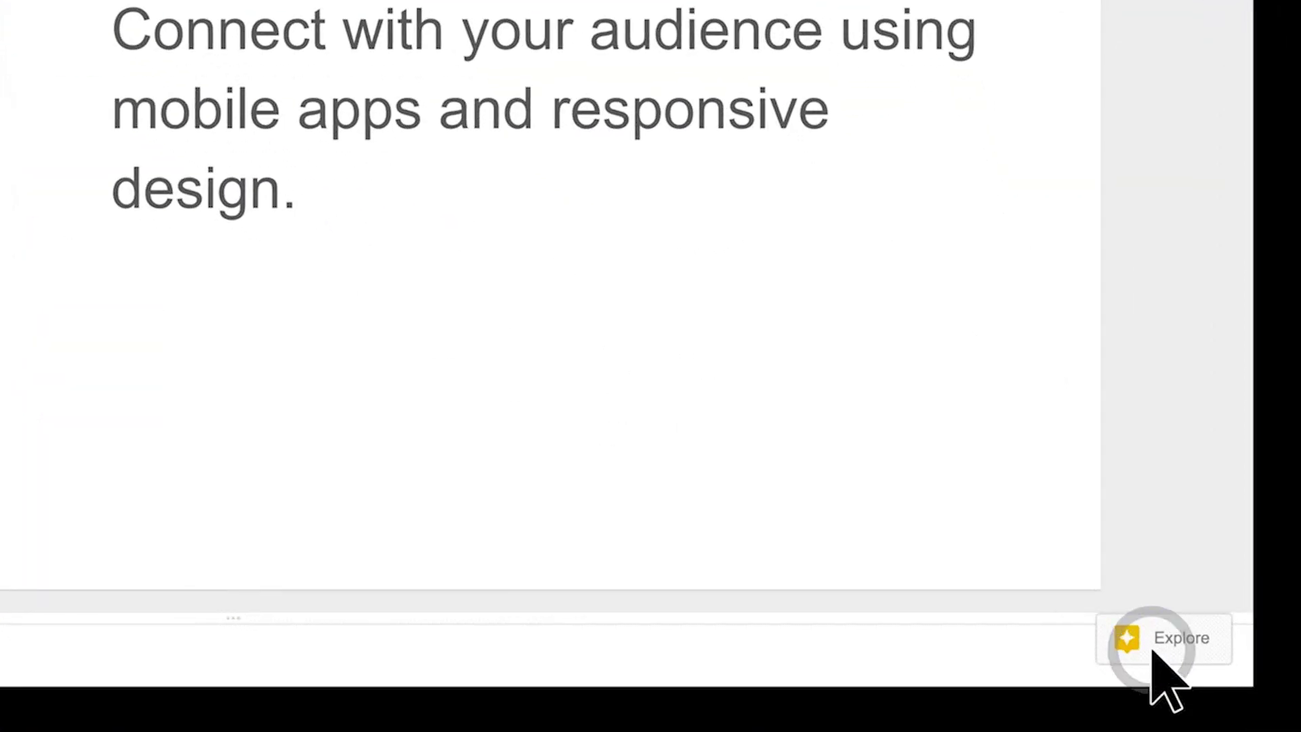
# Add an Explore shopping photo to the E-Retail slide with a suggested layout; give slide 3 a dark photo layout
pyautogui.click(1153, 650)
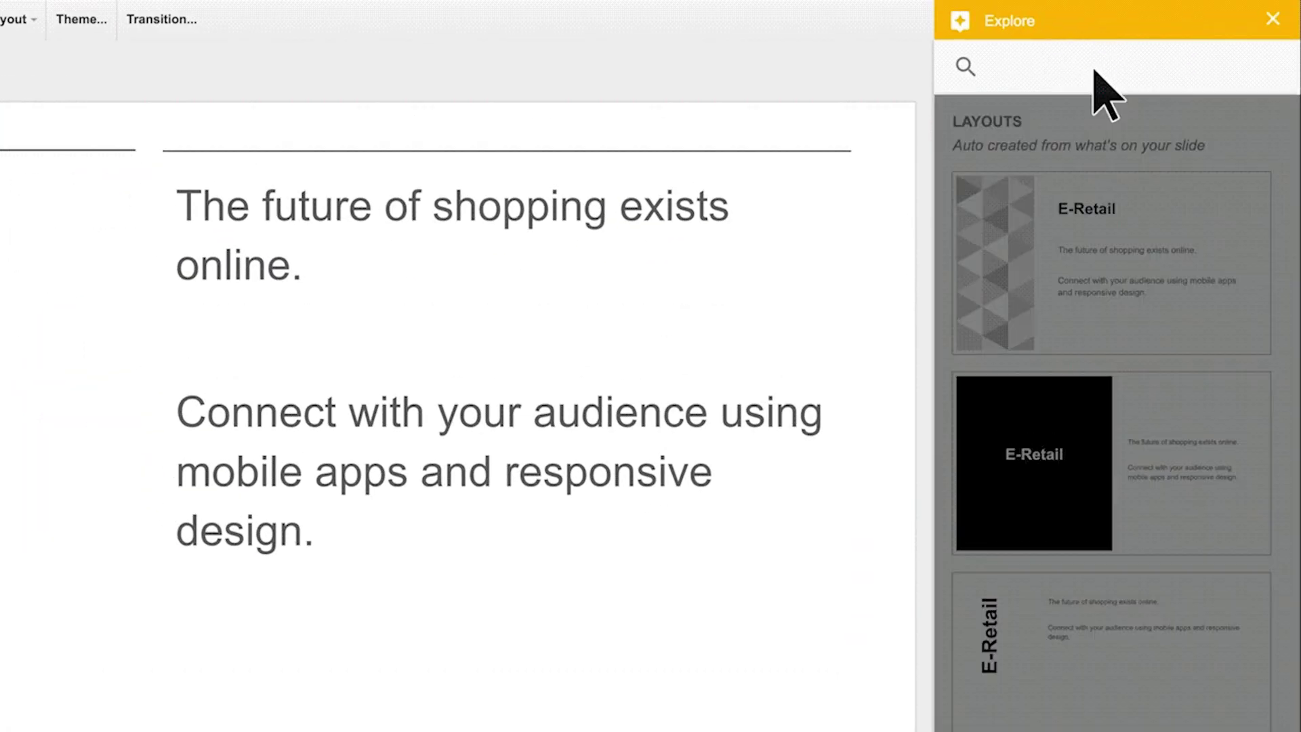
pyautogui.click(1116, 126)
pyautogui.moveTo(1051, 204); pyautogui.dragTo(208, 343)
pyautogui.click(958, 21)
pyautogui.click(958, 20)
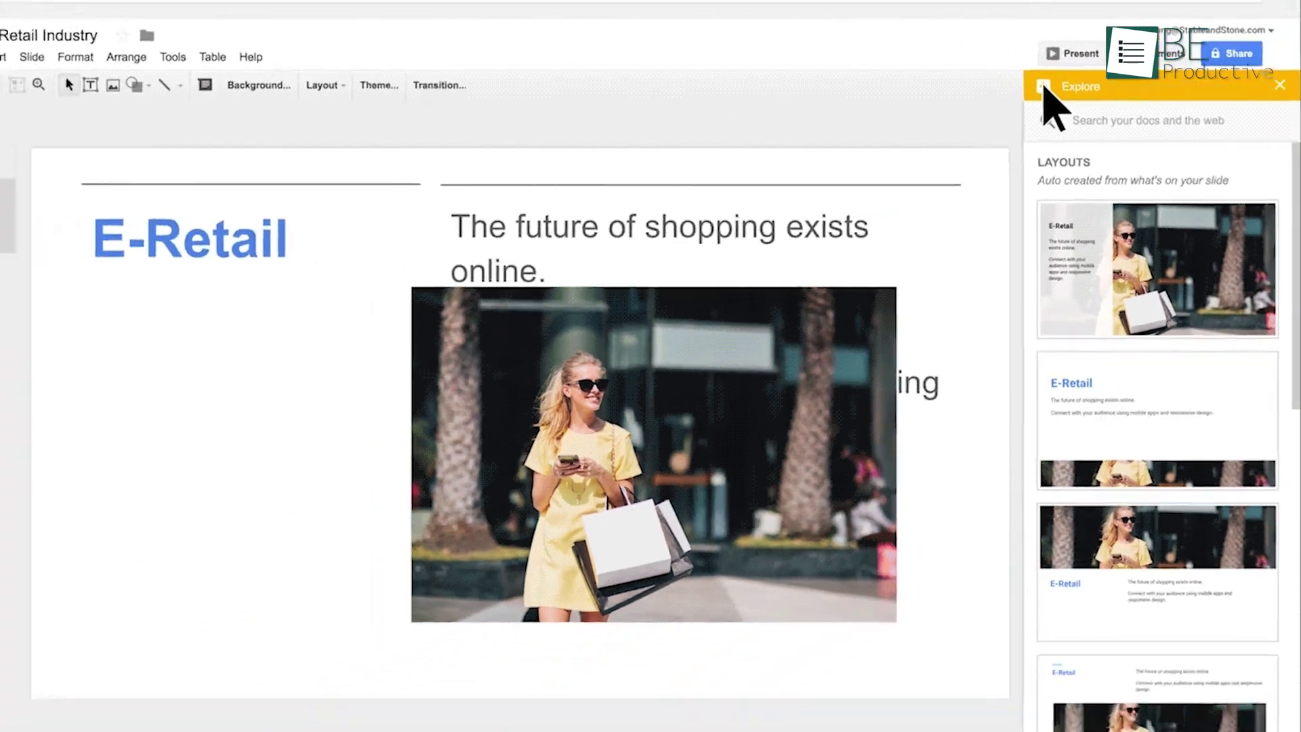
pyautogui.click(1176, 535)
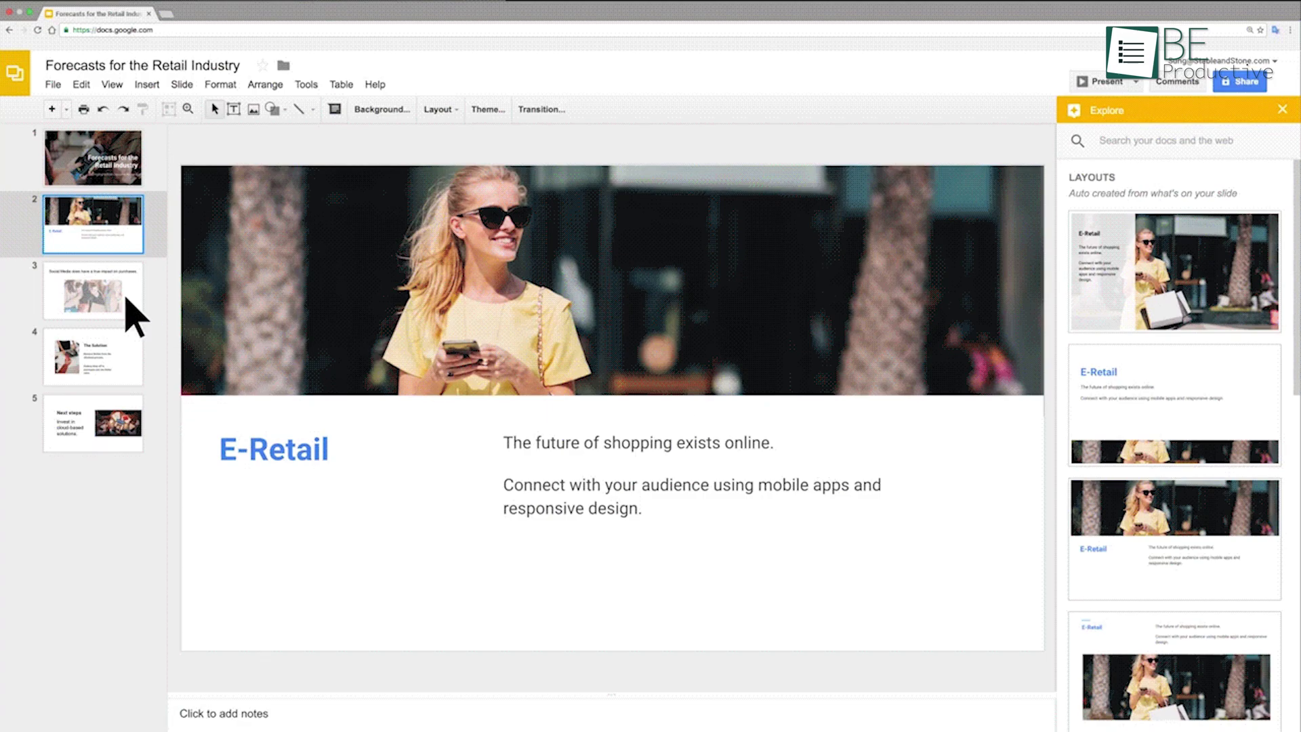
pyautogui.click(126, 299)
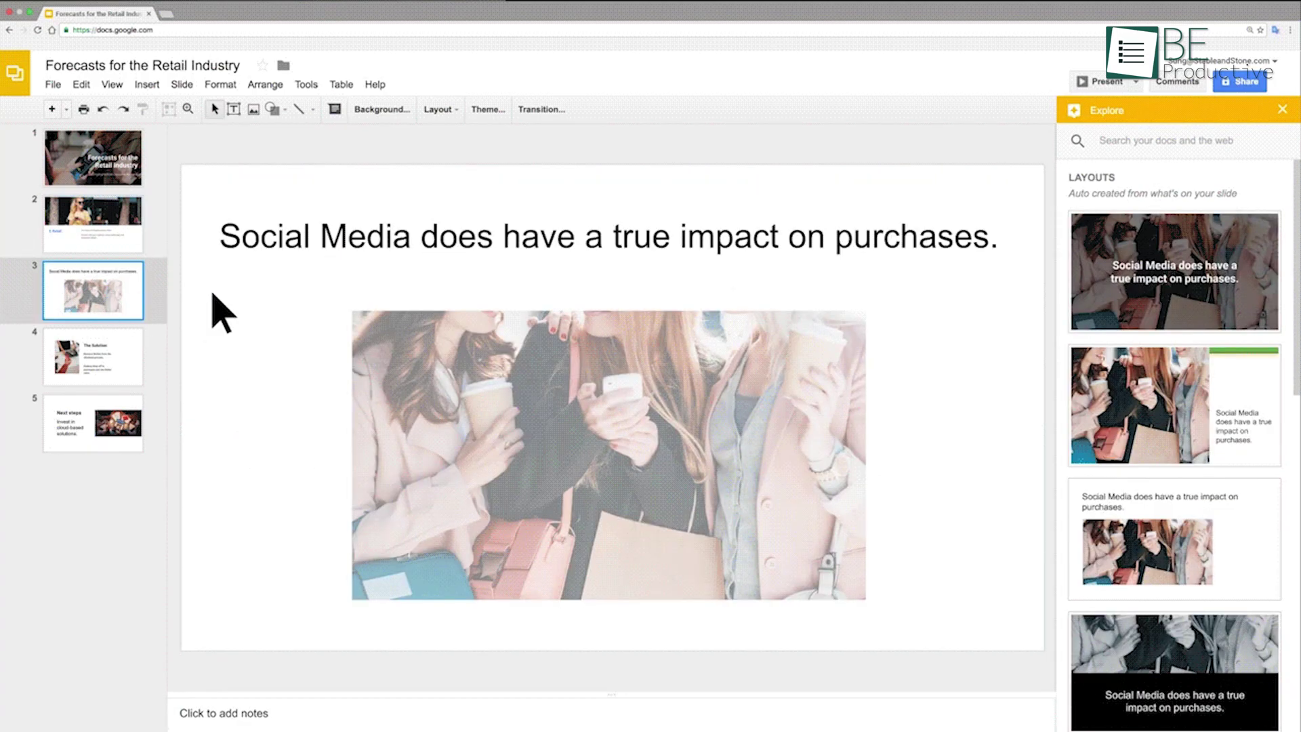
pyautogui.click(1156, 279)
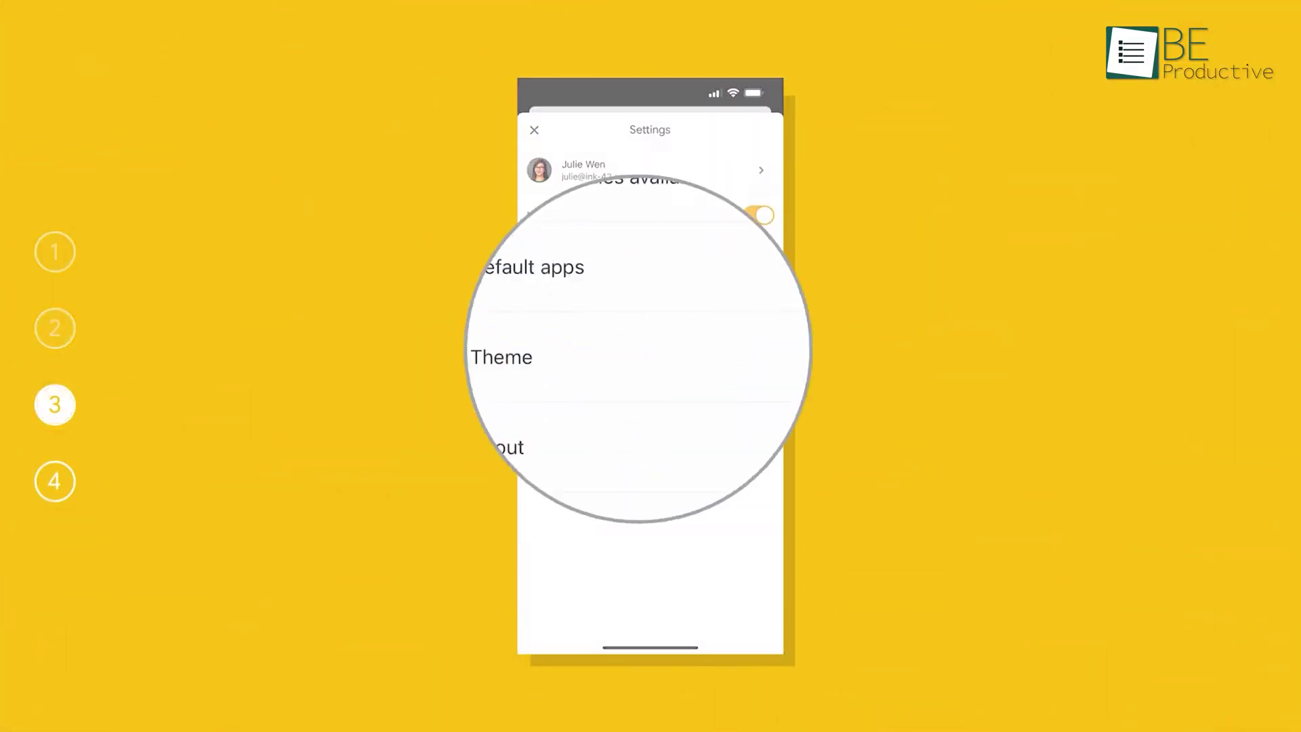
# Switch the mobile app to the dark theme and start presenter view on desktop
pyautogui.click(514, 357)
pyautogui.click(538, 336)
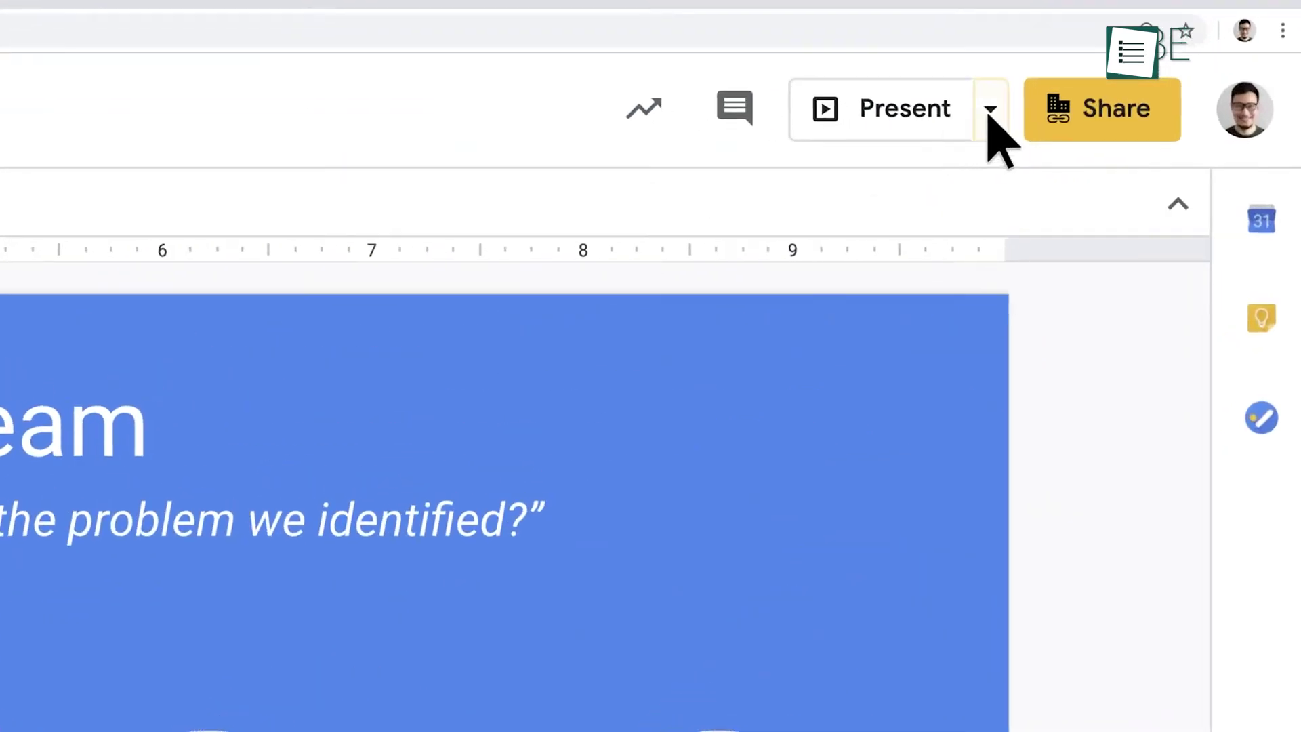
pyautogui.click(1083, 162)
pyautogui.click(960, 193)
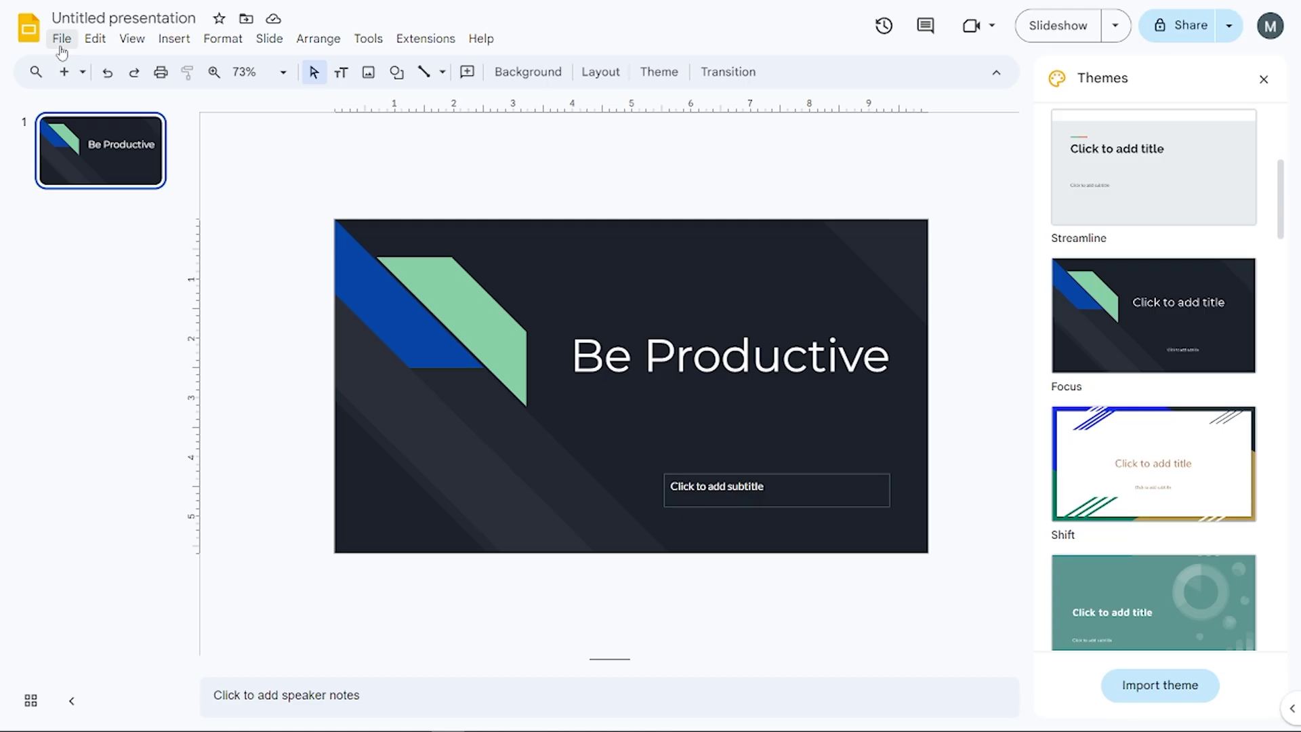
# Download the Be Productive deck as a Microsoft PowerPoint (.pptx) file named 'be pro…'
pyautogui.click(61, 45)
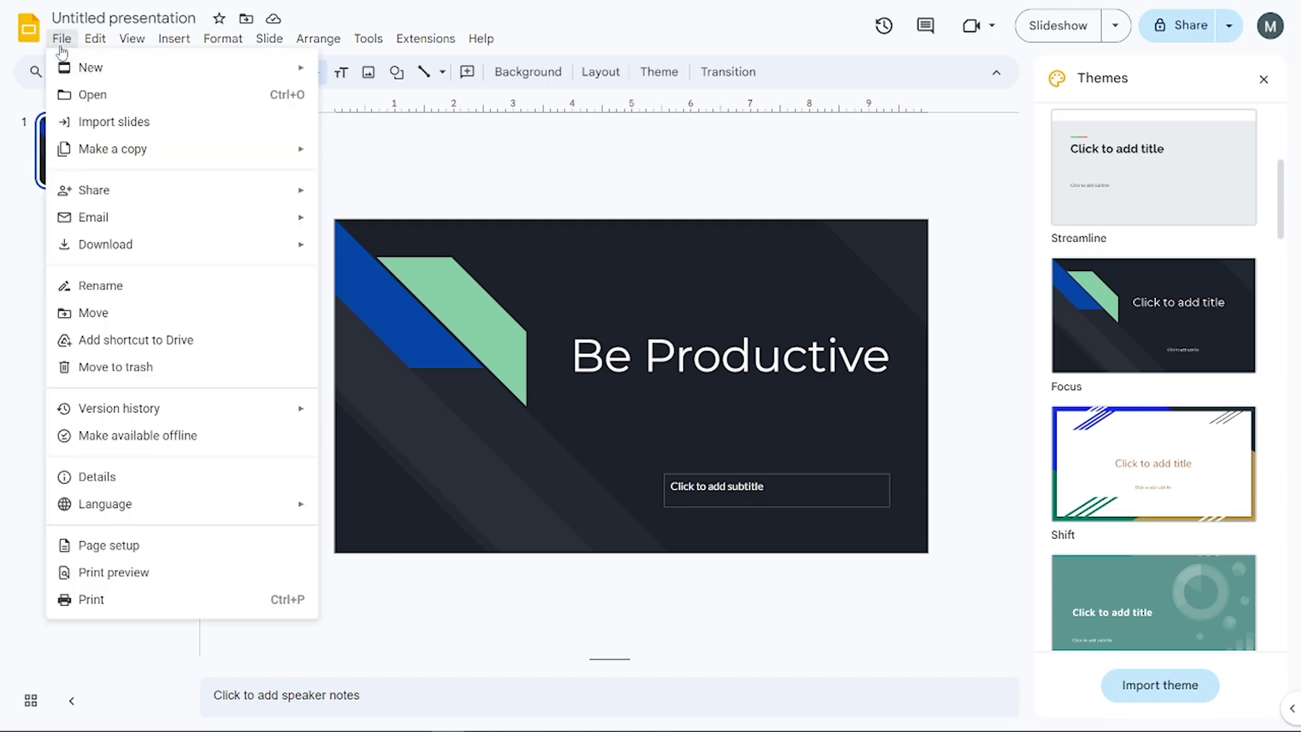
pyautogui.moveTo(310, 248)
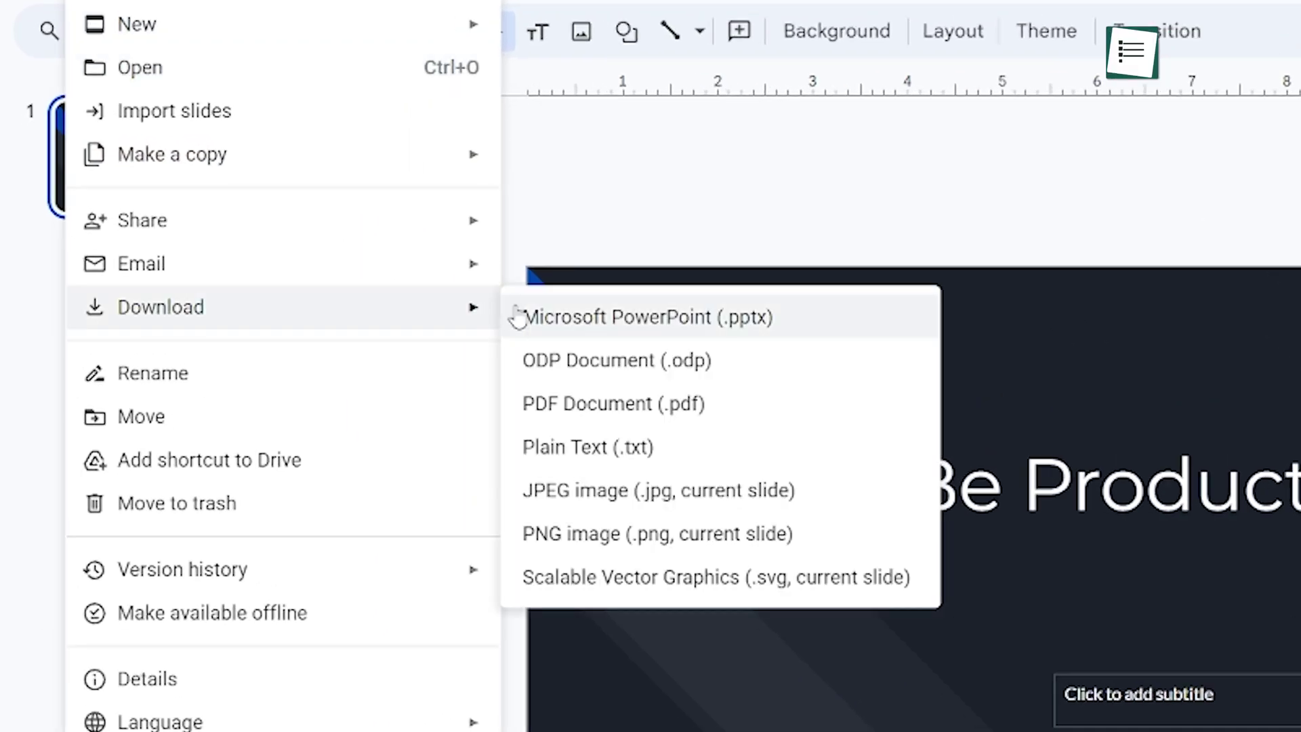
pyautogui.click(812, 326)
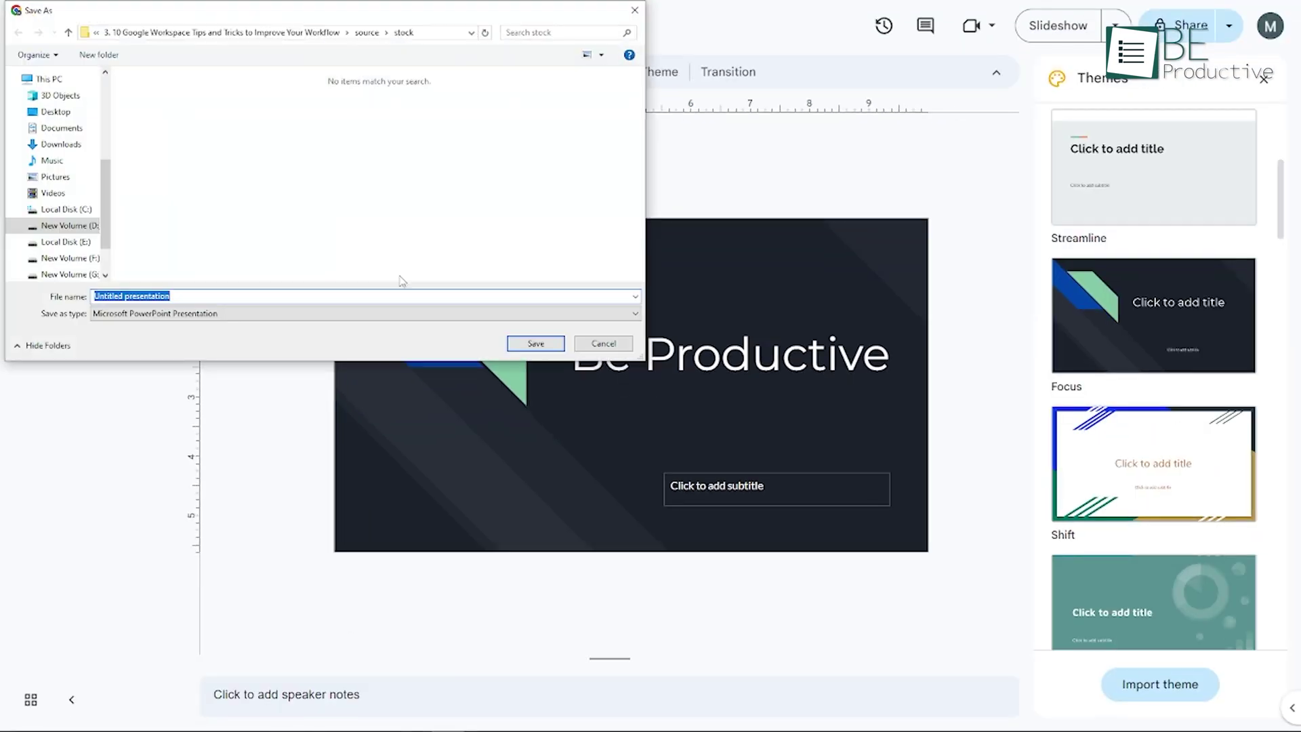
pyautogui.write('be')
pyautogui.write(' pro')
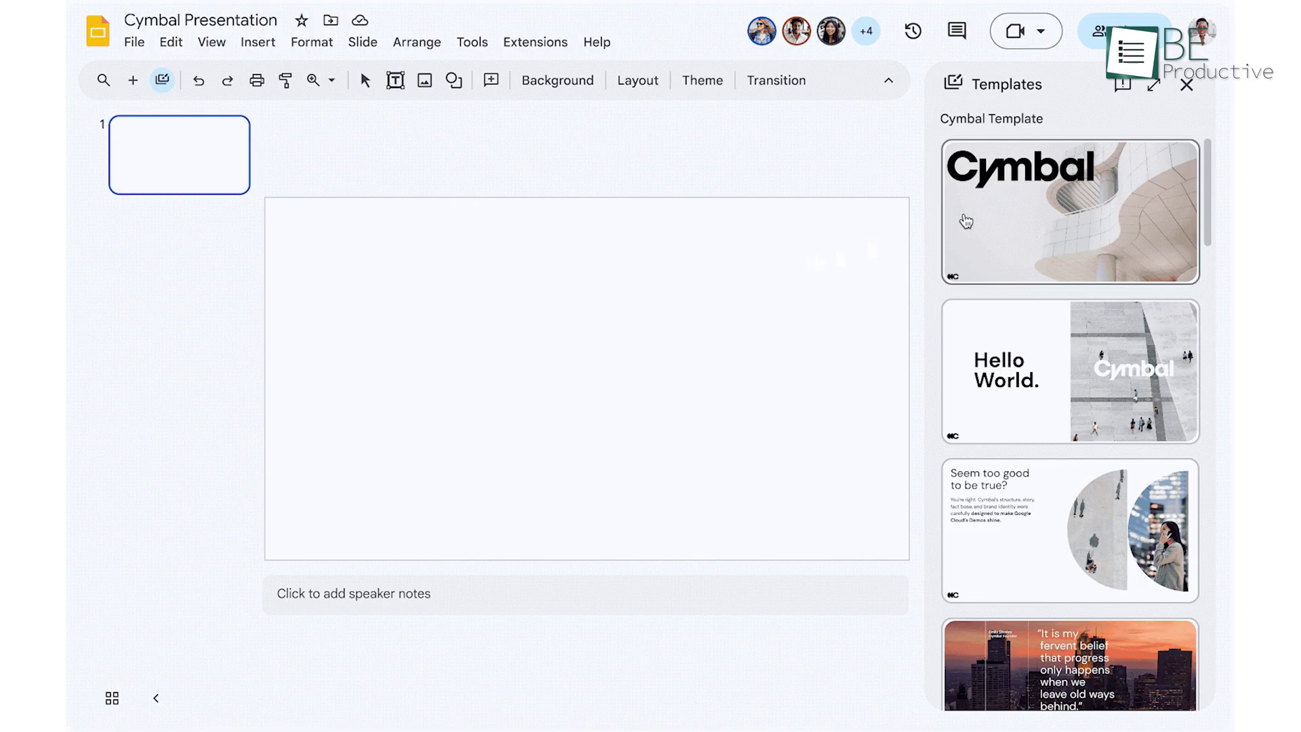
# Add the Cymbal title, Hello World., Seem too good to be true? and quote slides; open the Q1 Expense Report slide's options
pyautogui.click(987, 216)
pyautogui.click(988, 331)
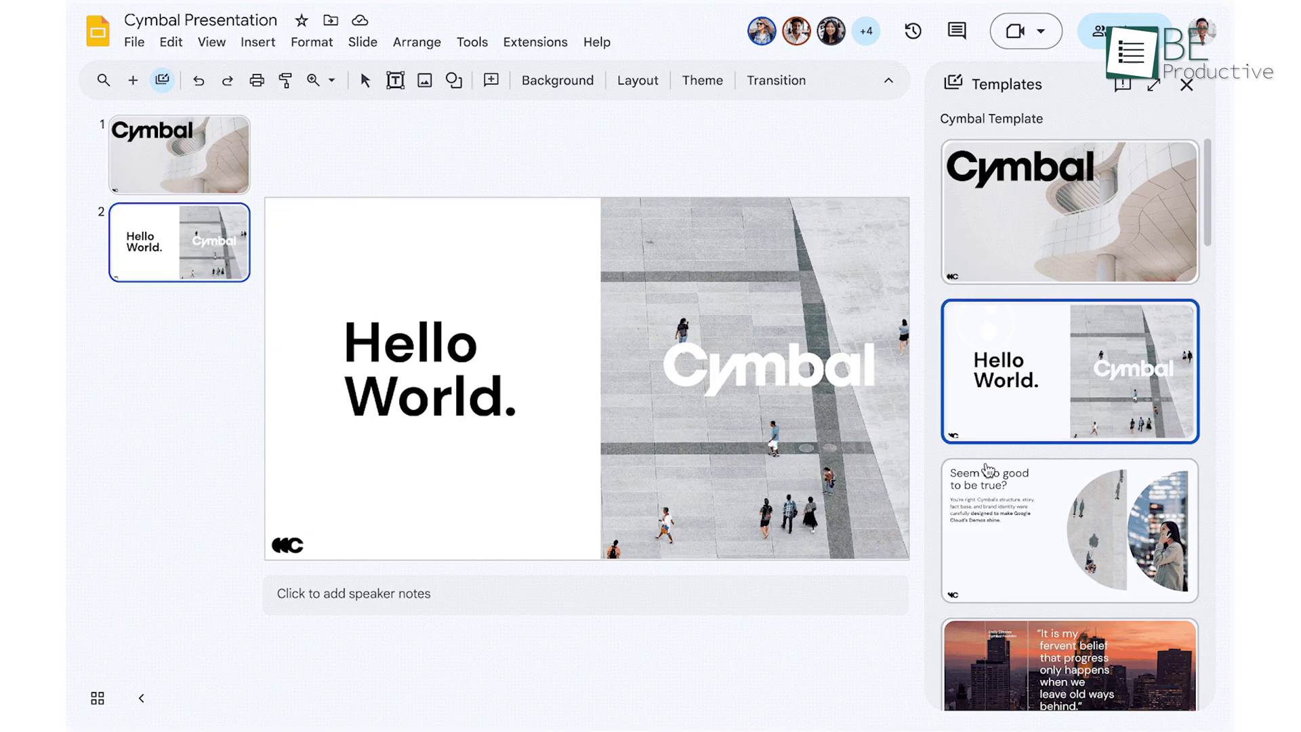
pyautogui.click(983, 513)
pyautogui.click(1000, 643)
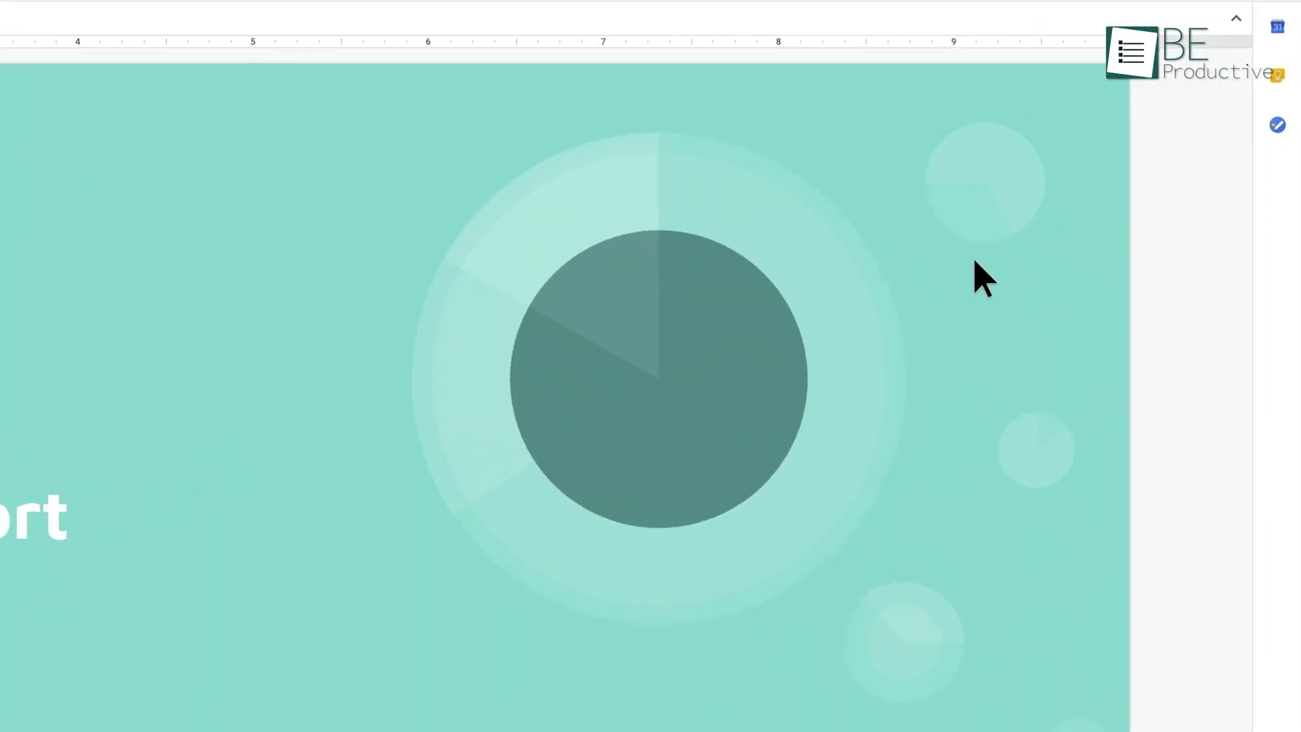
pyautogui.rightClick(1049, 286)
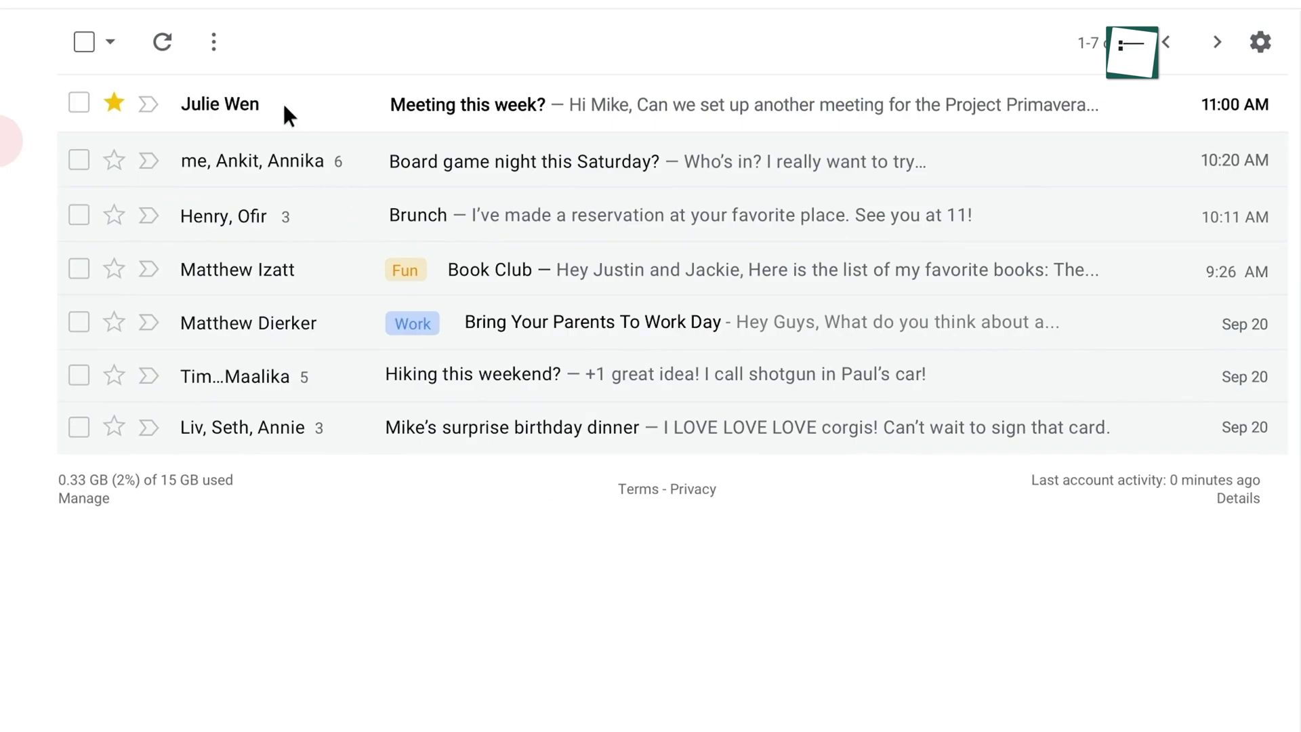
# Reply 'Sounds good, thanks!' to the Meeting this week? email and set up sheet notification rules
pyautogui.click(284, 104)
pyautogui.click(221, 415)
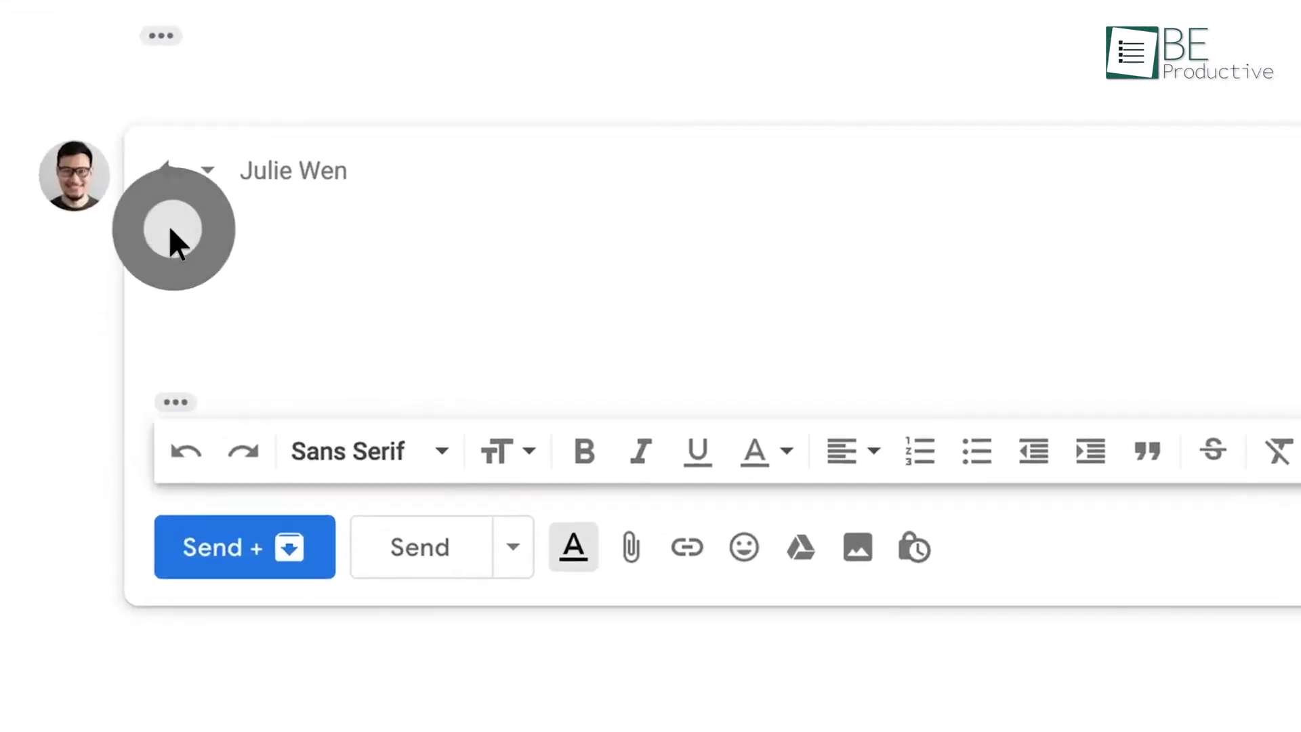
pyautogui.write('Sounds good, thanks!')
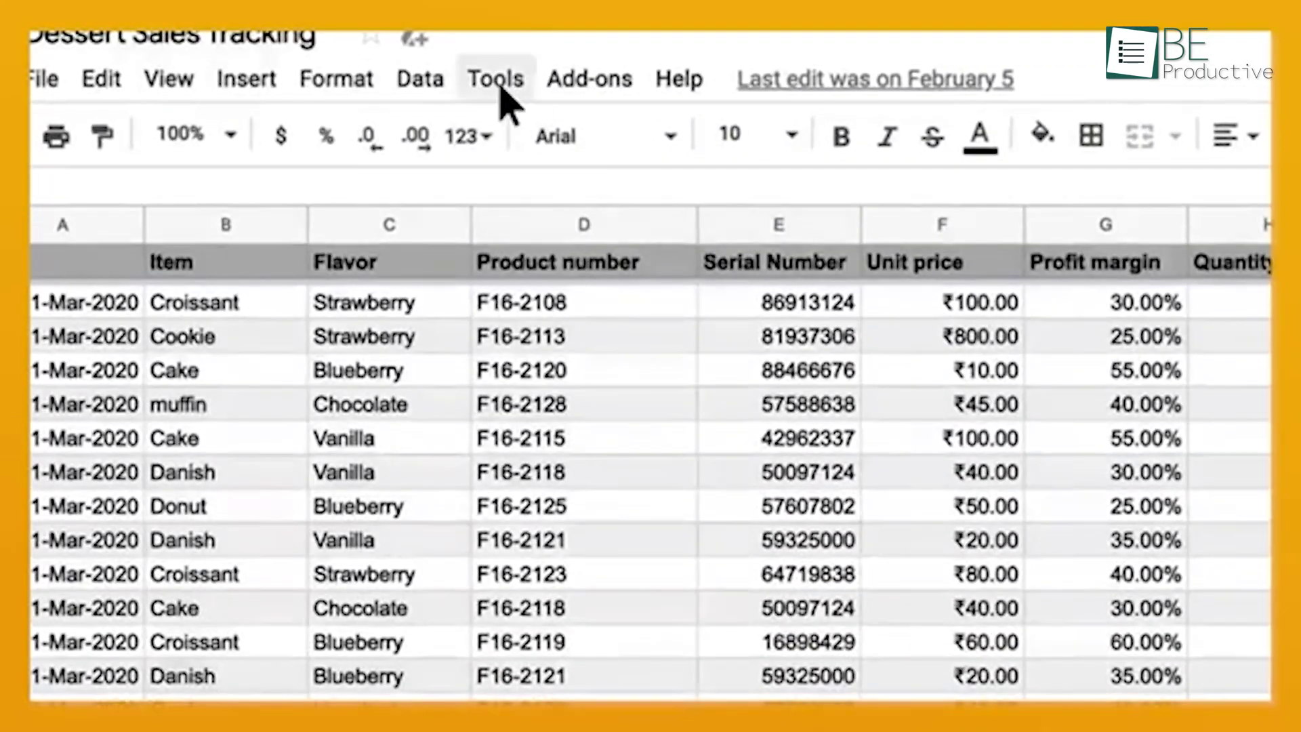
pyautogui.click(498, 80)
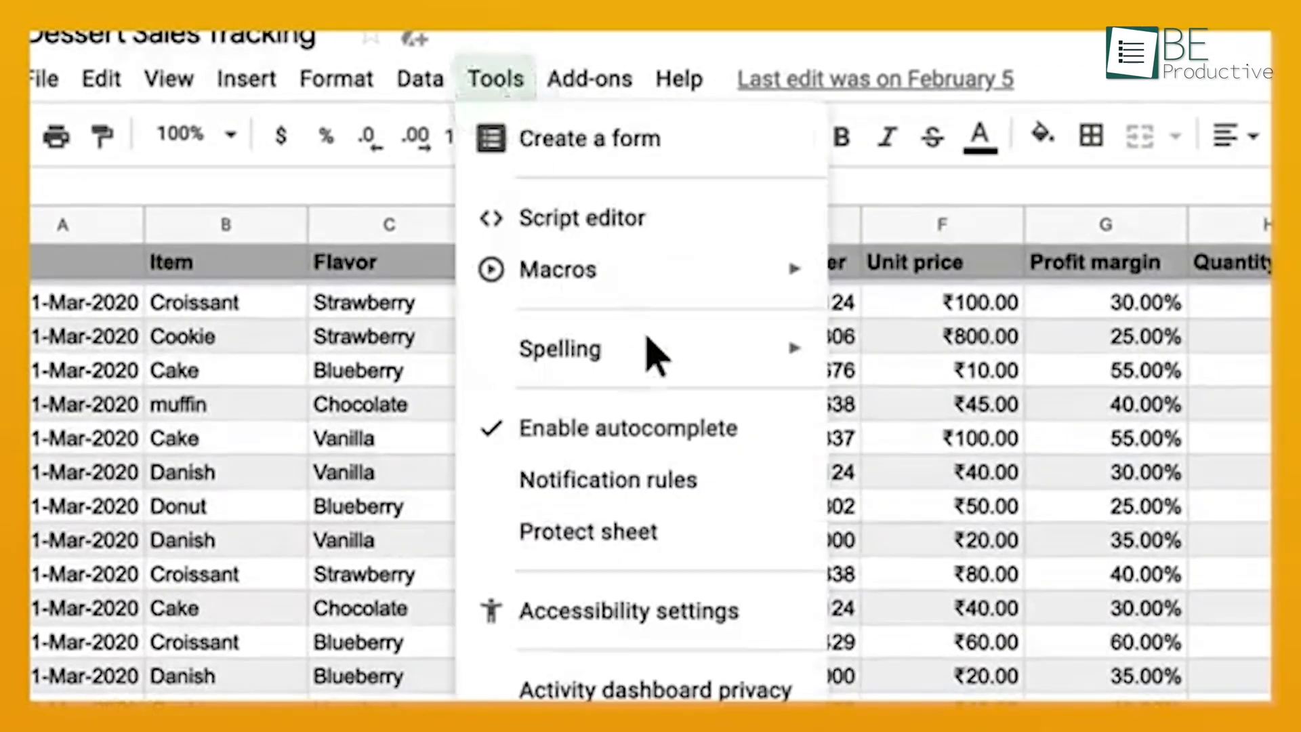
pyautogui.click(737, 491)
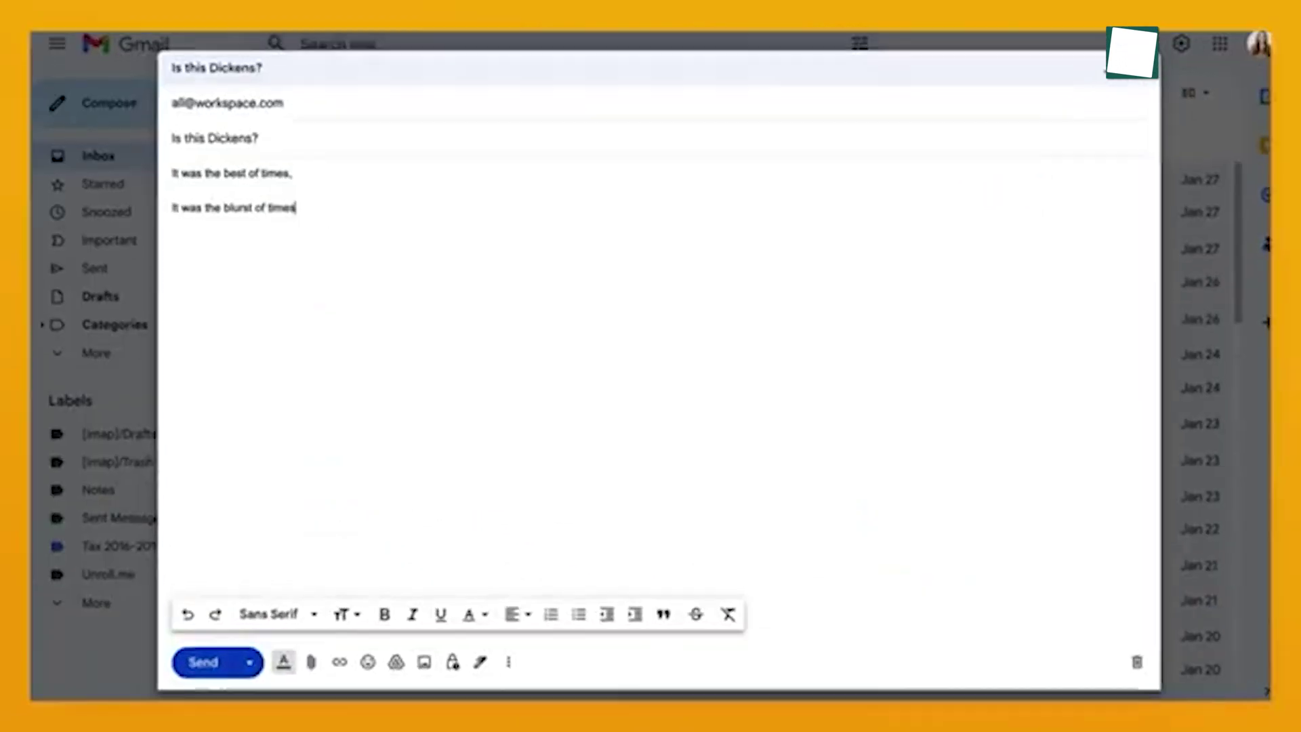
# Send then undo the 'Is this Dickens?' email, and open See all settings
pyautogui.click(304, 619)
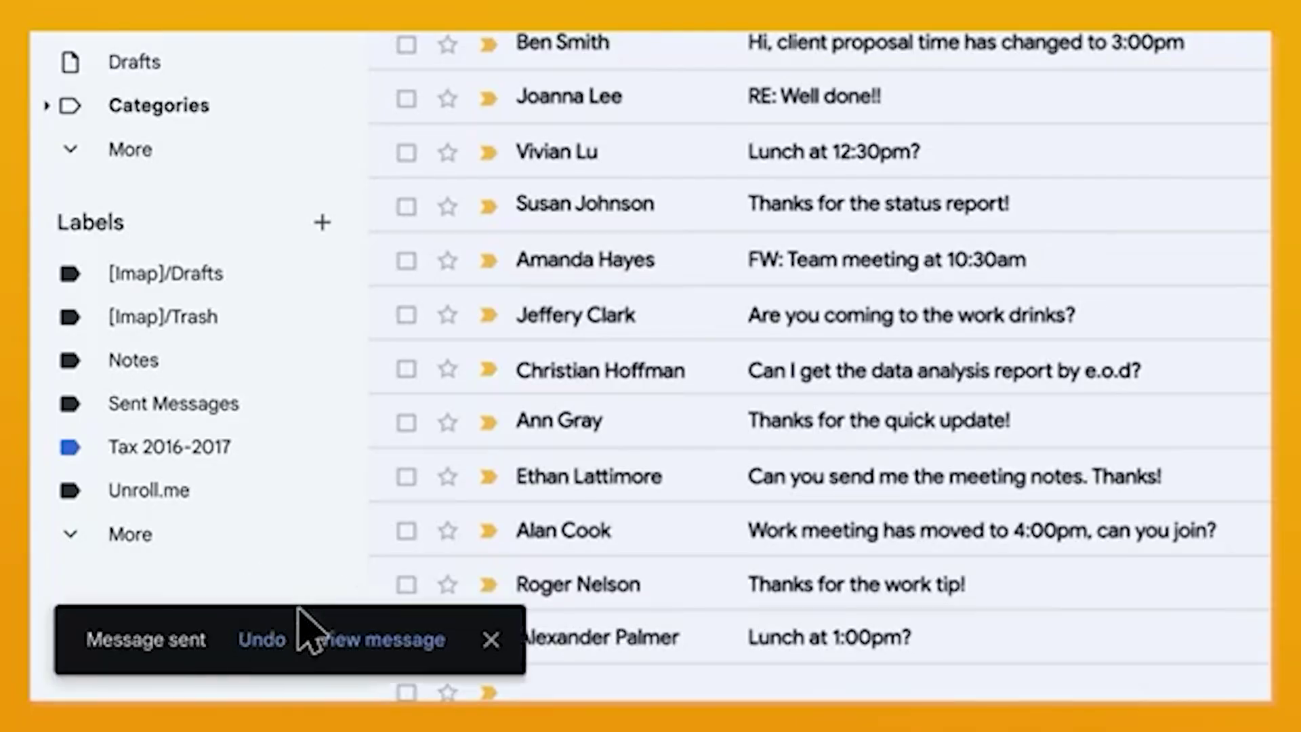
pyautogui.click(265, 641)
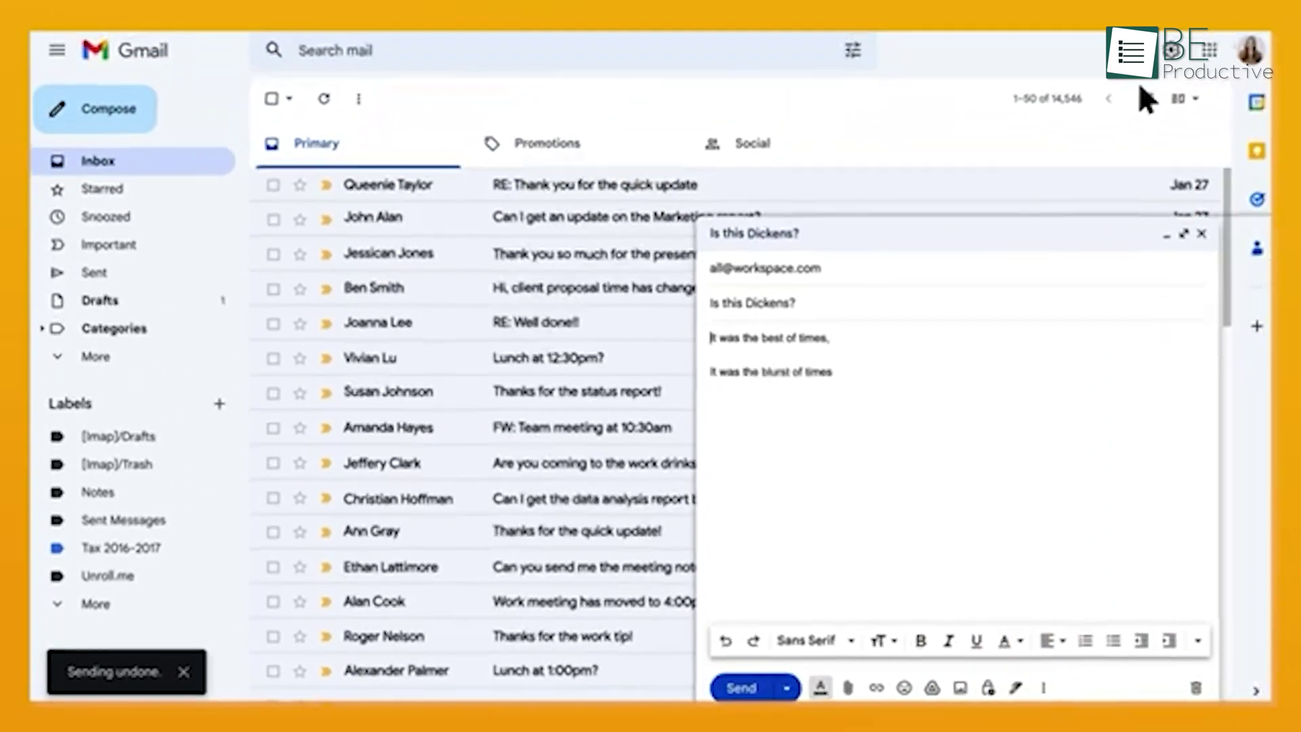
pyautogui.click(1161, 63)
pyautogui.click(1074, 158)
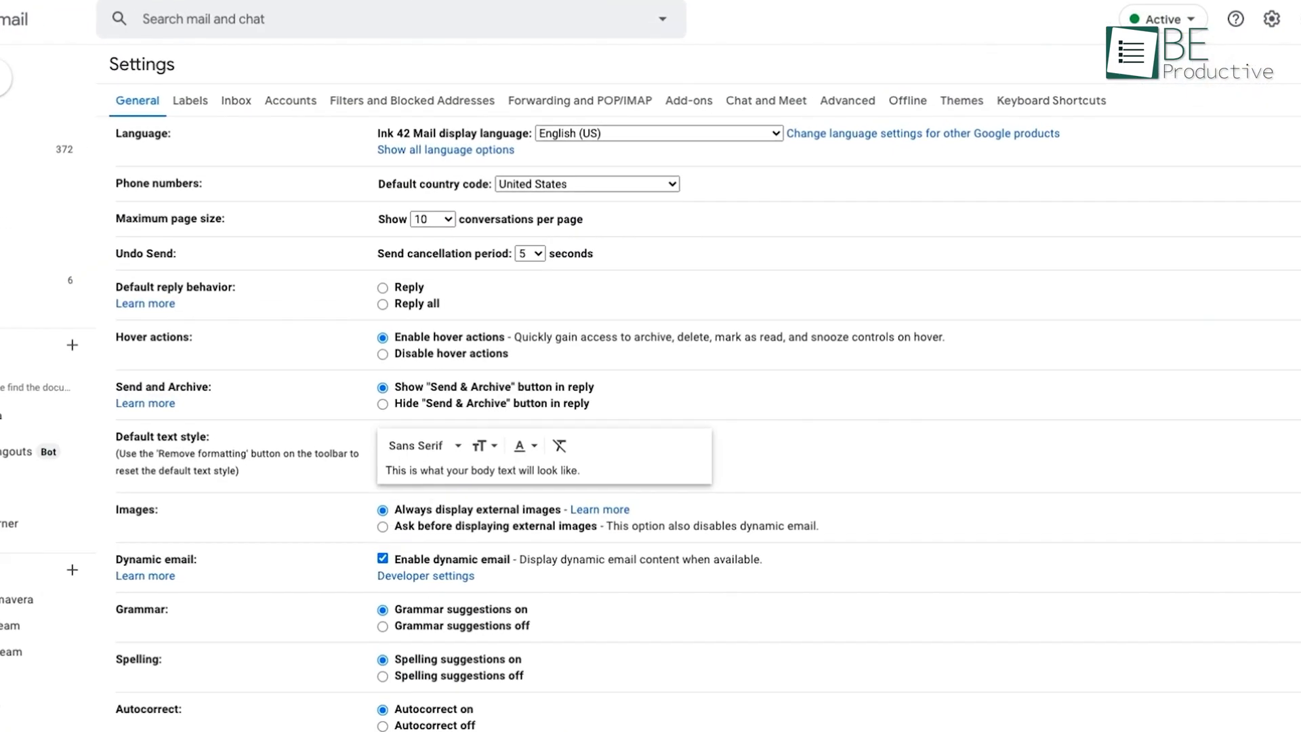
# Enable offline mail, then add the Analytics Team task 'Summarize fashion trends data' due Mar 18, 10:00 AM
pyautogui.click(953, 107)
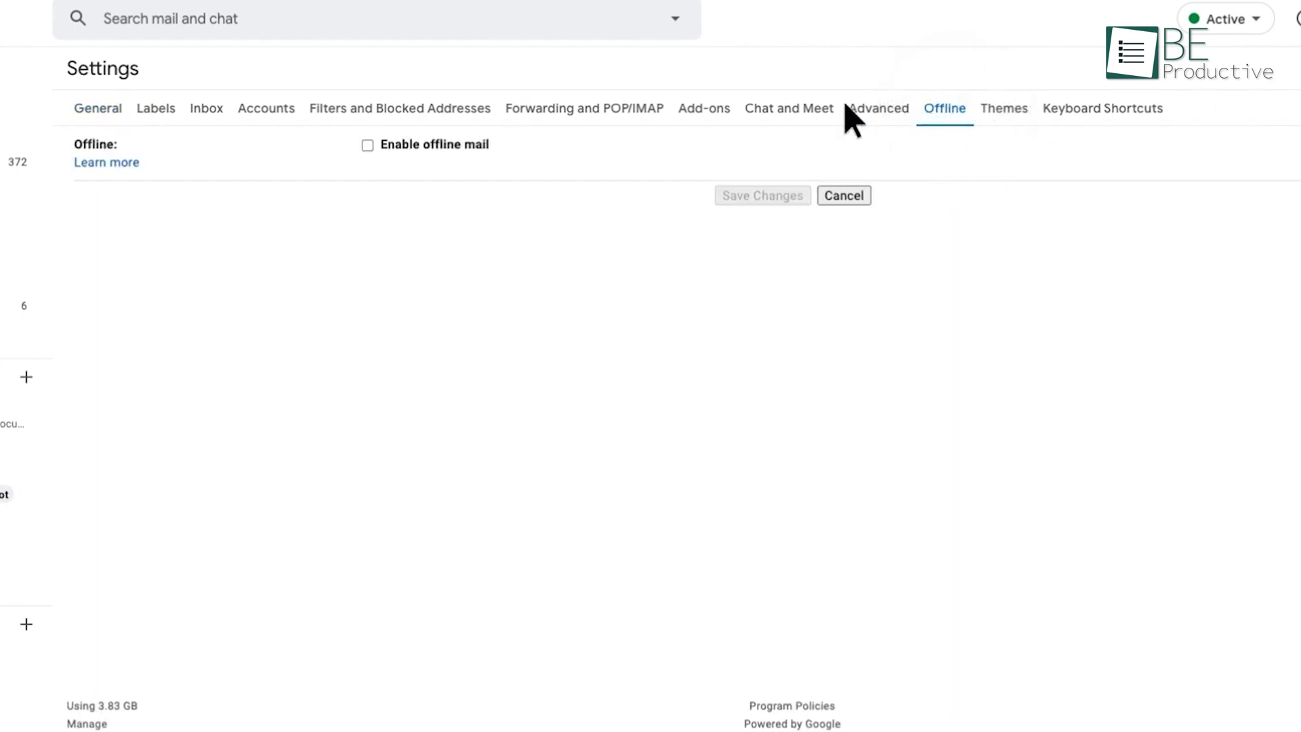
pyautogui.click(368, 145)
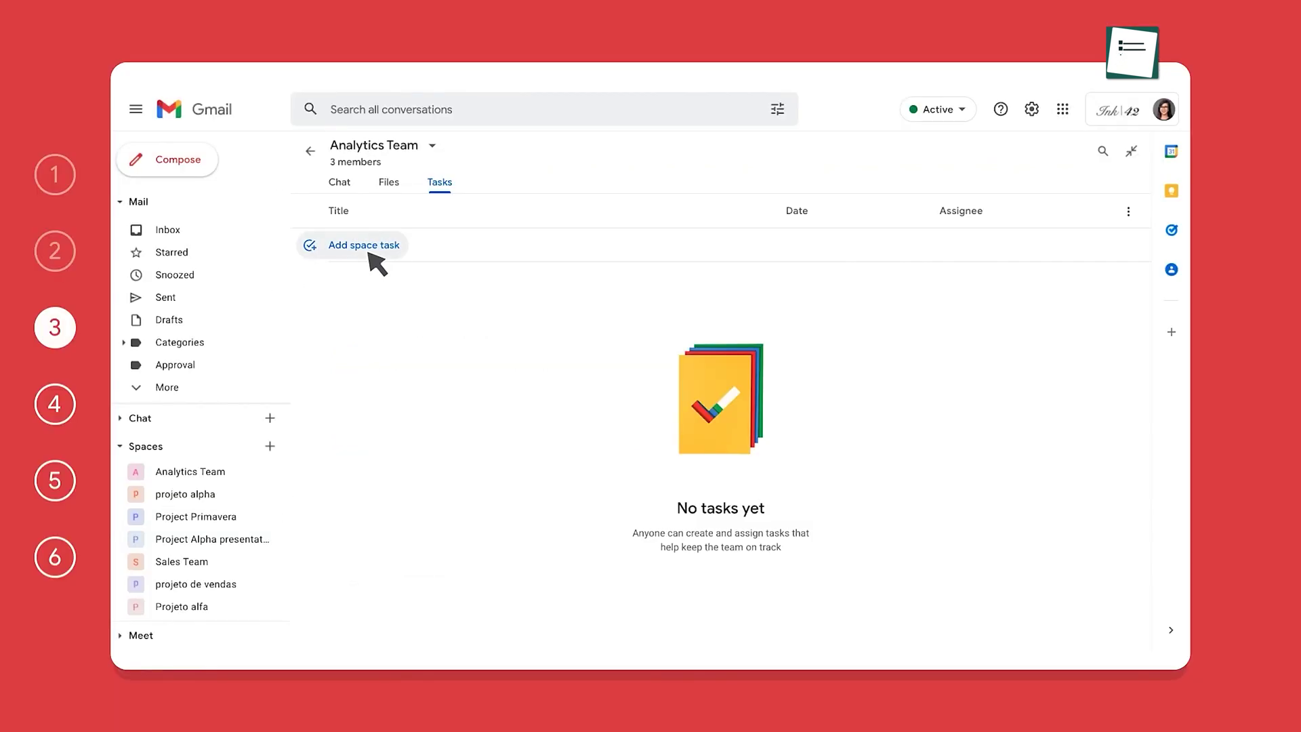
pyautogui.click(370, 252)
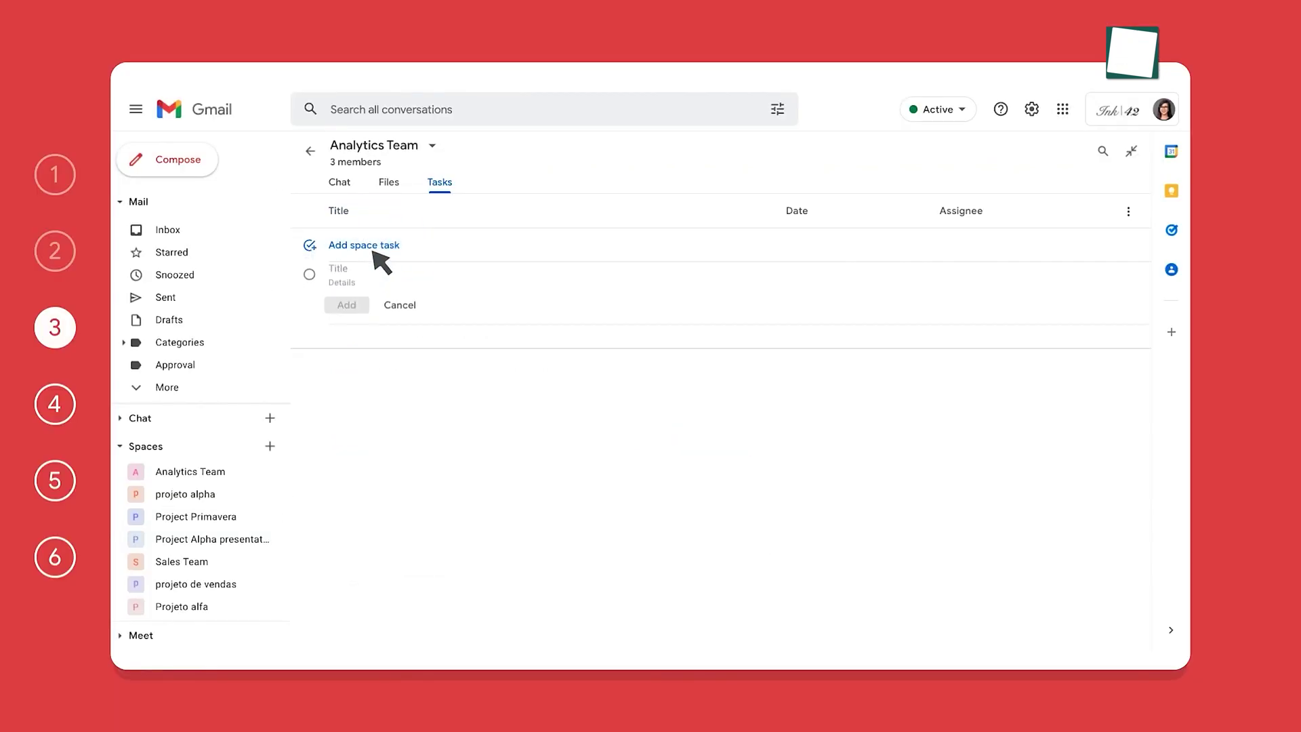
pyautogui.write('Summarize fashion trends data 👠')
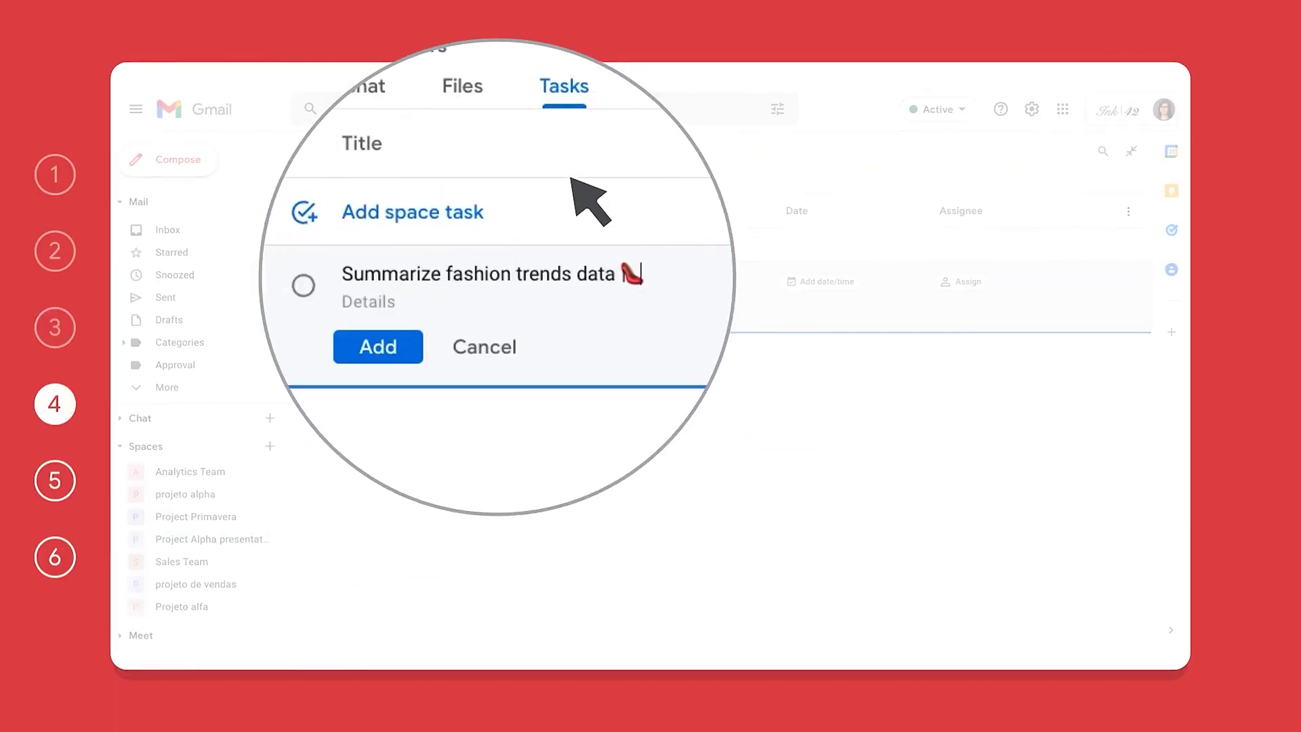
pyautogui.click(823, 283)
pyautogui.click(771, 354)
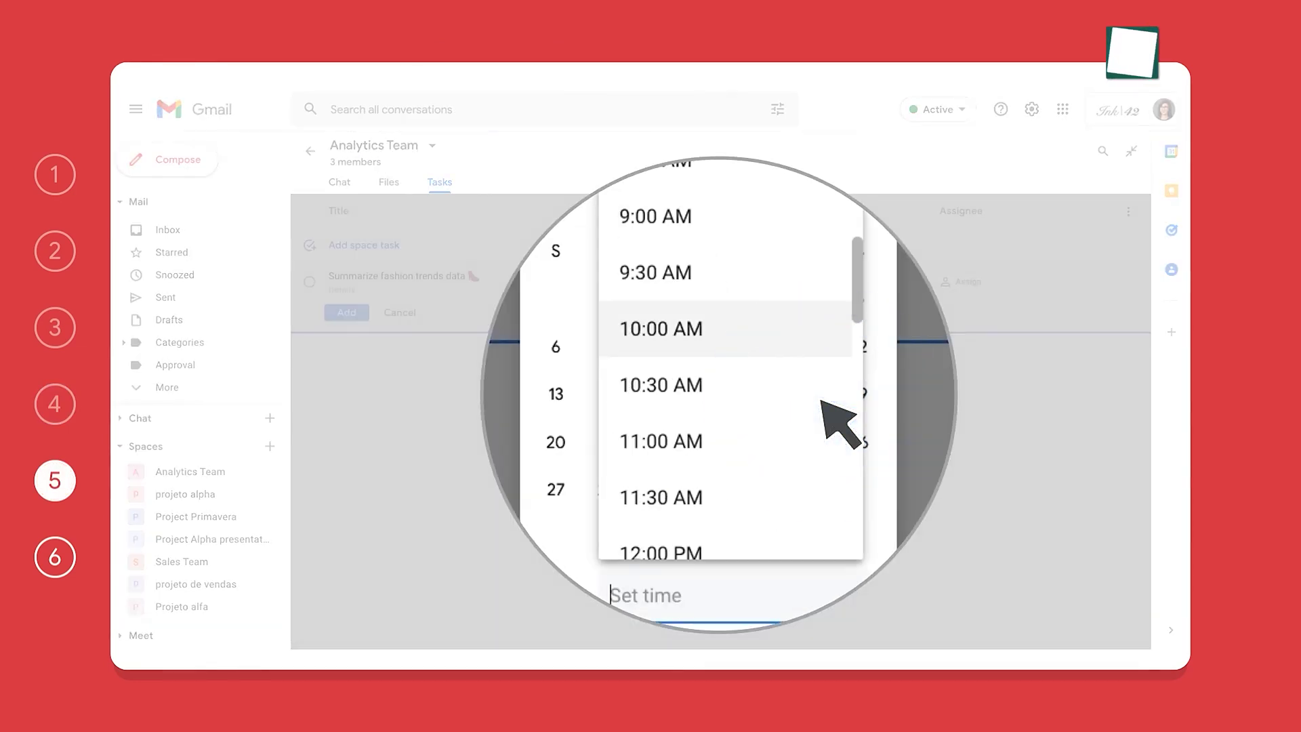
pyautogui.click(746, 329)
pyautogui.click(833, 468)
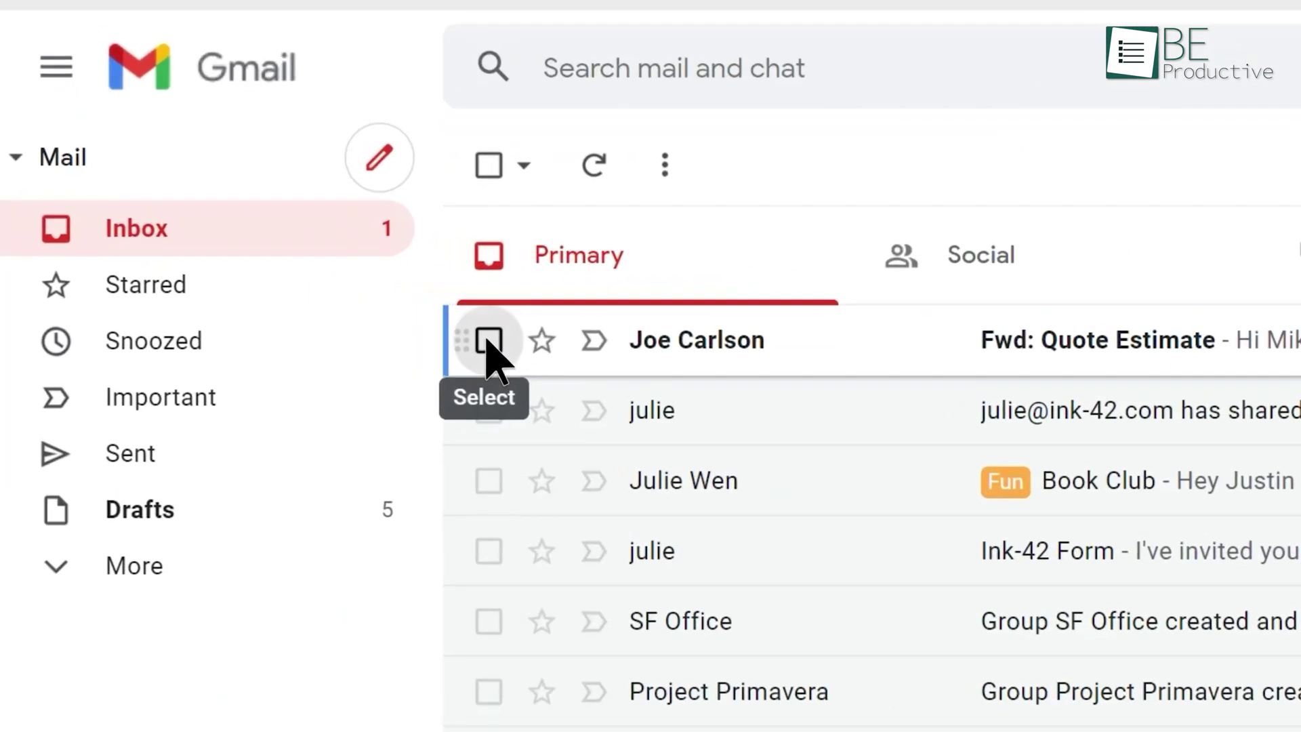
# Select the Fwd: Quote Estimate email and open its More actions menu
pyautogui.click(488, 340)
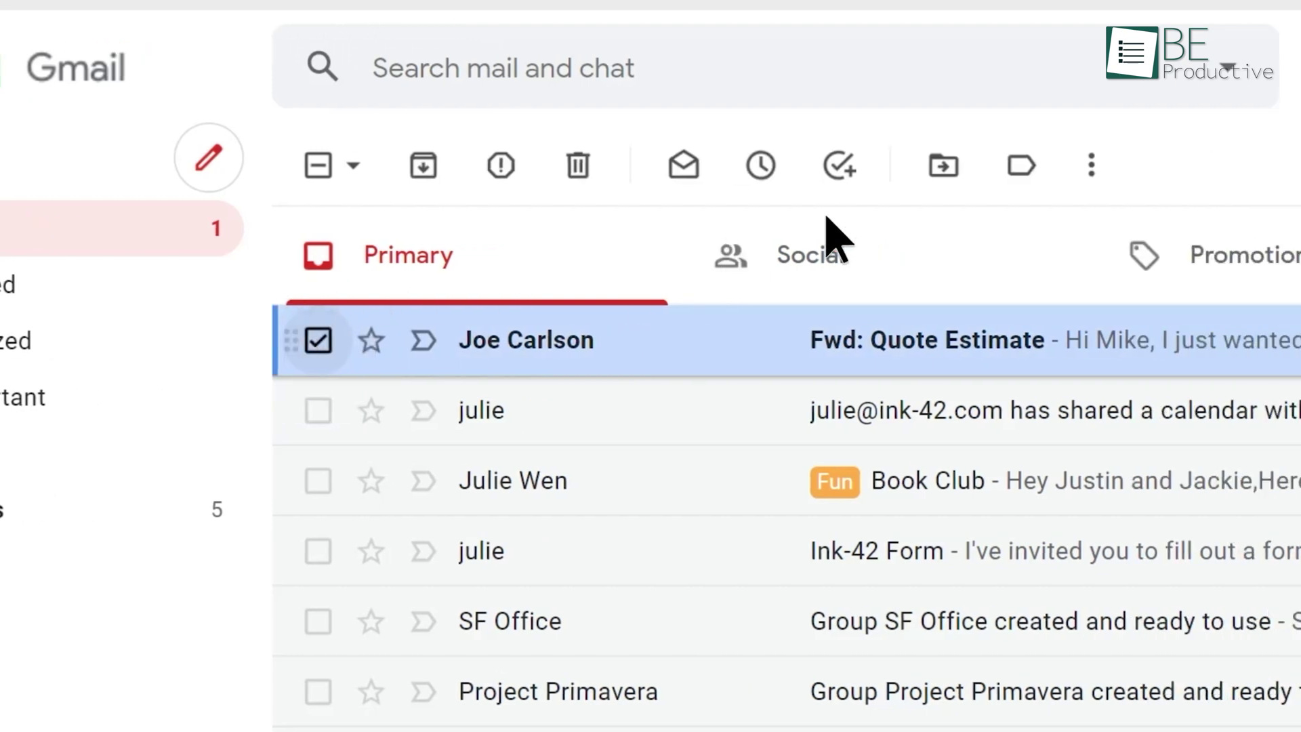
pyautogui.click(717, 163)
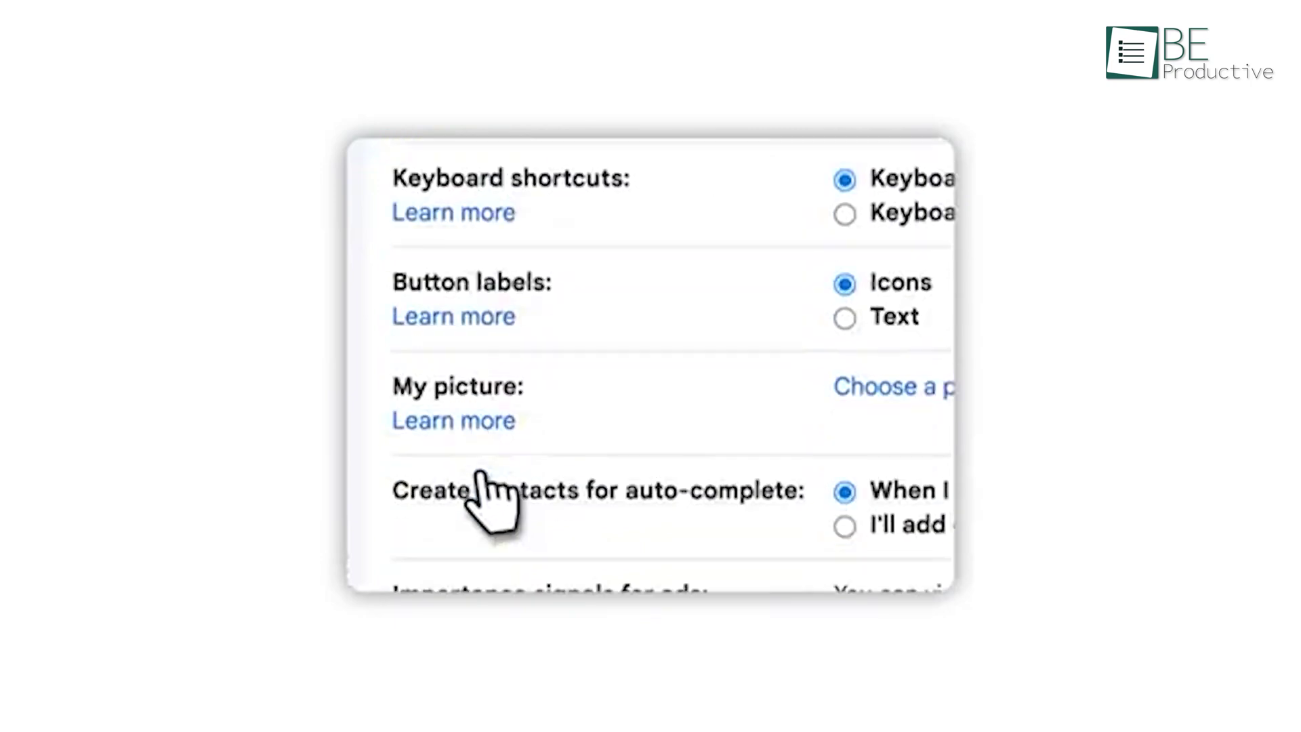
pyautogui.scroll(-4, 483, 474)
# Create a new signature named 'Lange Lim' and start it with the sender's name
pyautogui.click(671, 489)
pyautogui.write('Lange Limos')
pyautogui.click(888, 431)
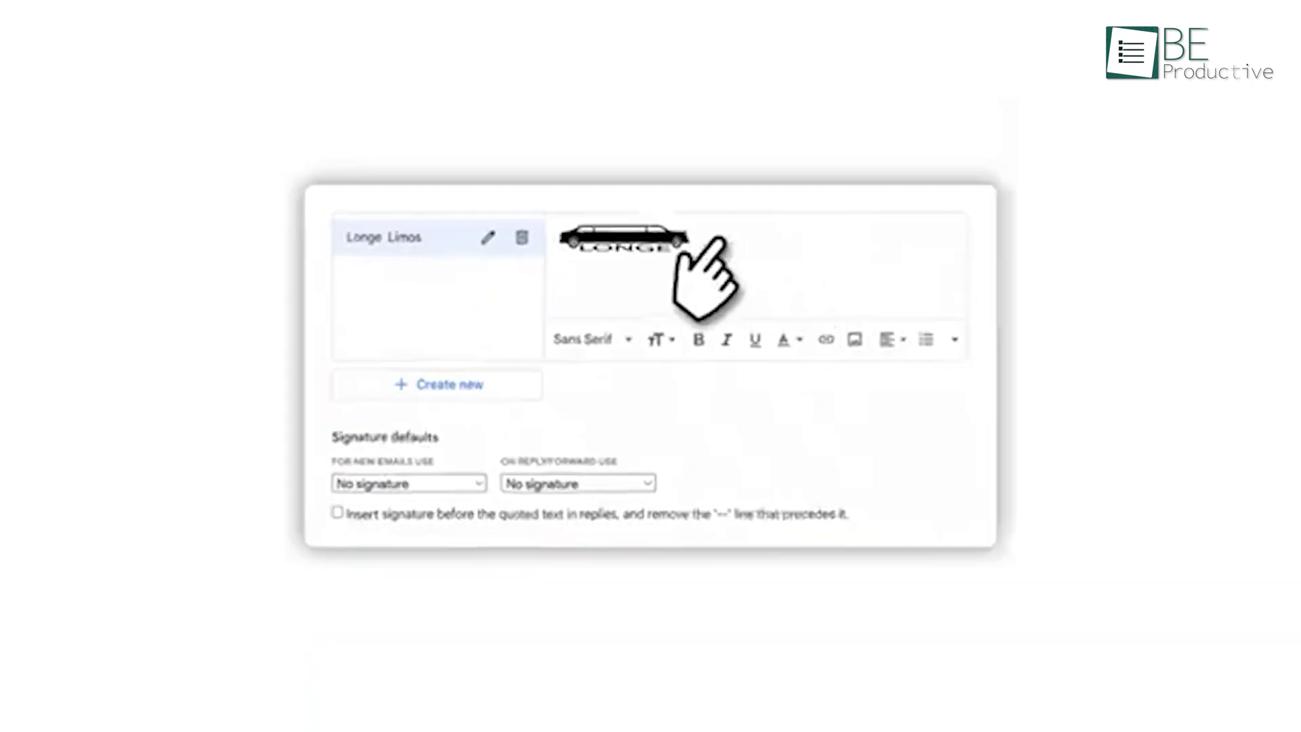
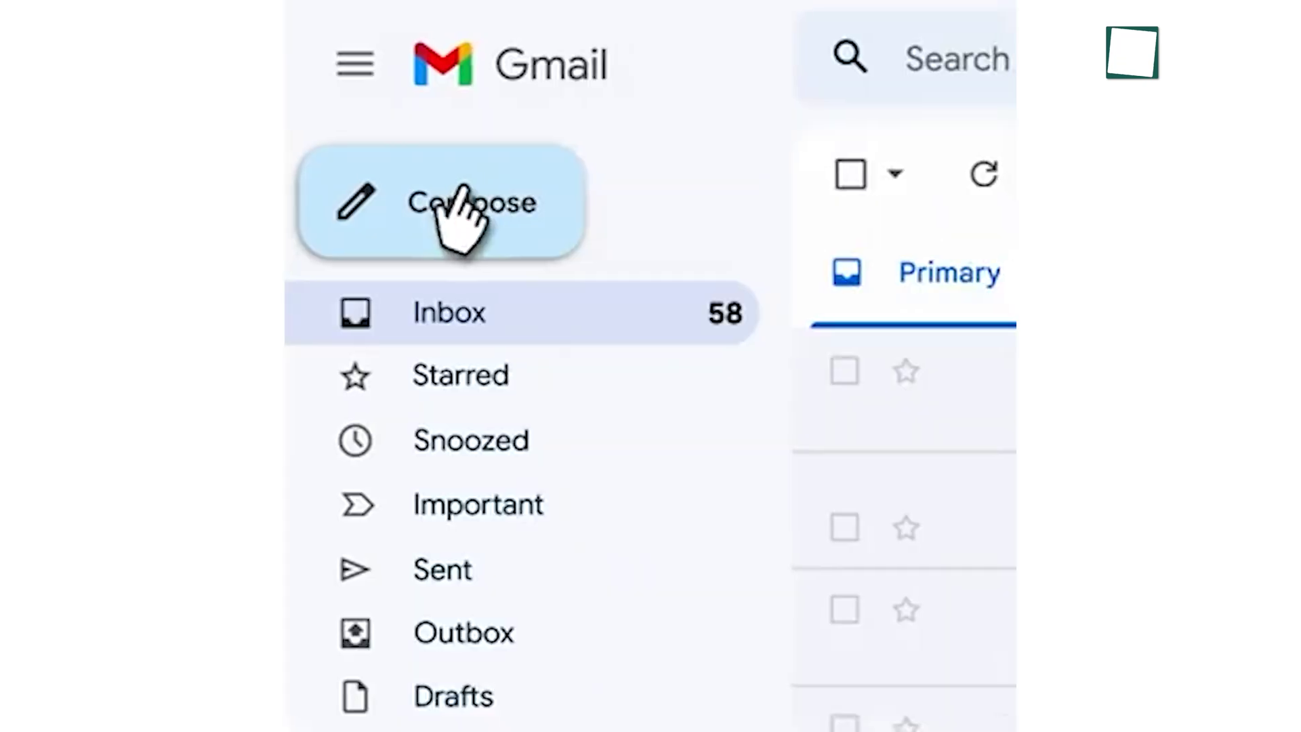
# Compose a new email that already includes the custom limo signature
pyautogui.click(459, 210)
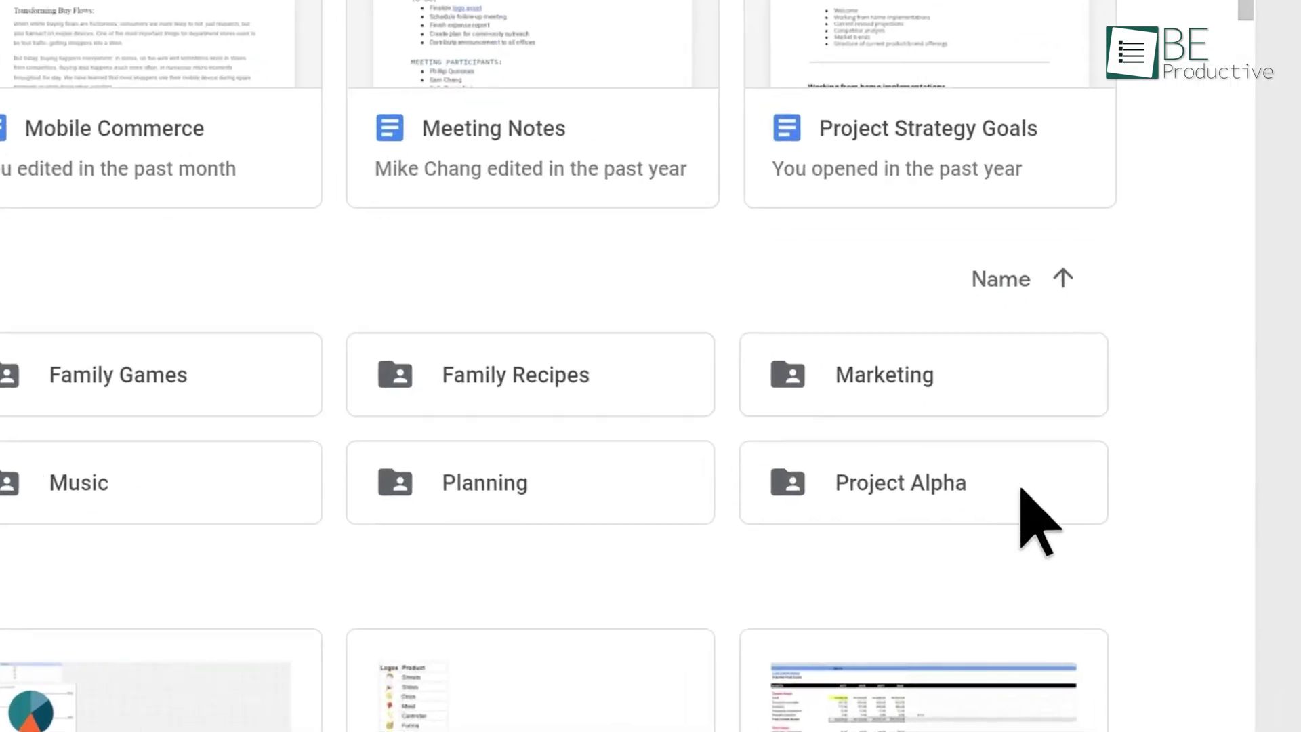
# Change the Project Alpha folder's colour to Cardinal red
pyautogui.rightClick(1024, 491)
pyautogui.moveTo(816, 503)
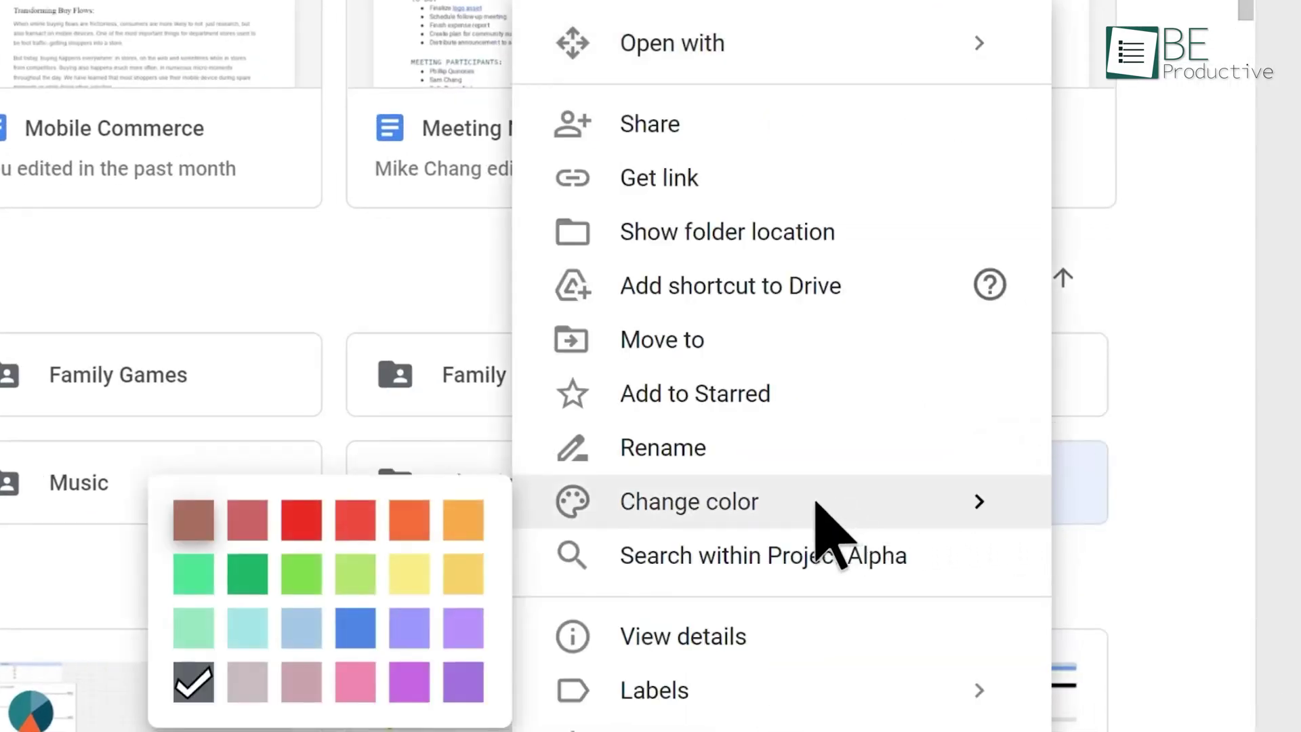
pyautogui.click(303, 532)
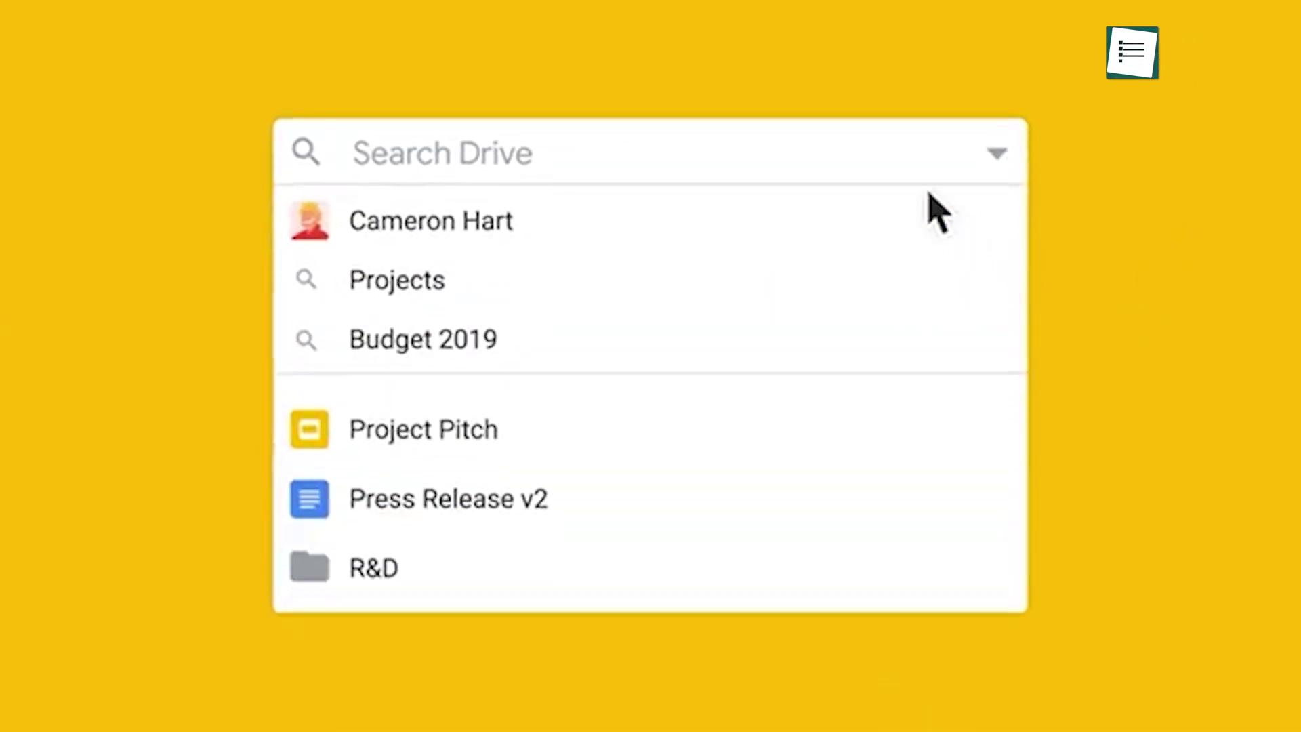
# Search 'winter collection' limited to files owned by me, modified yesterday, with action items
pyautogui.write('winter collection')
pyautogui.click(997, 153)
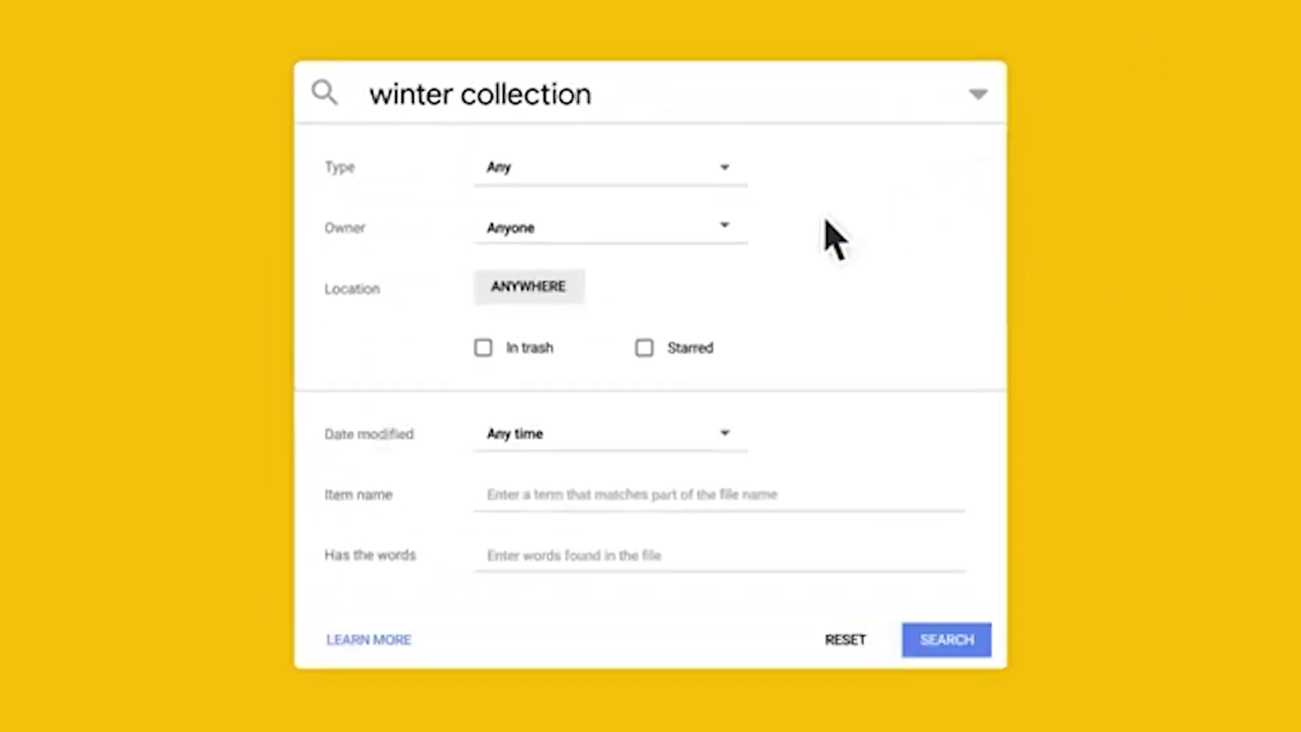
pyautogui.click(712, 230)
pyautogui.click(706, 271)
pyautogui.click(709, 433)
pyautogui.click(705, 506)
pyautogui.scroll(-2, 698, 563)
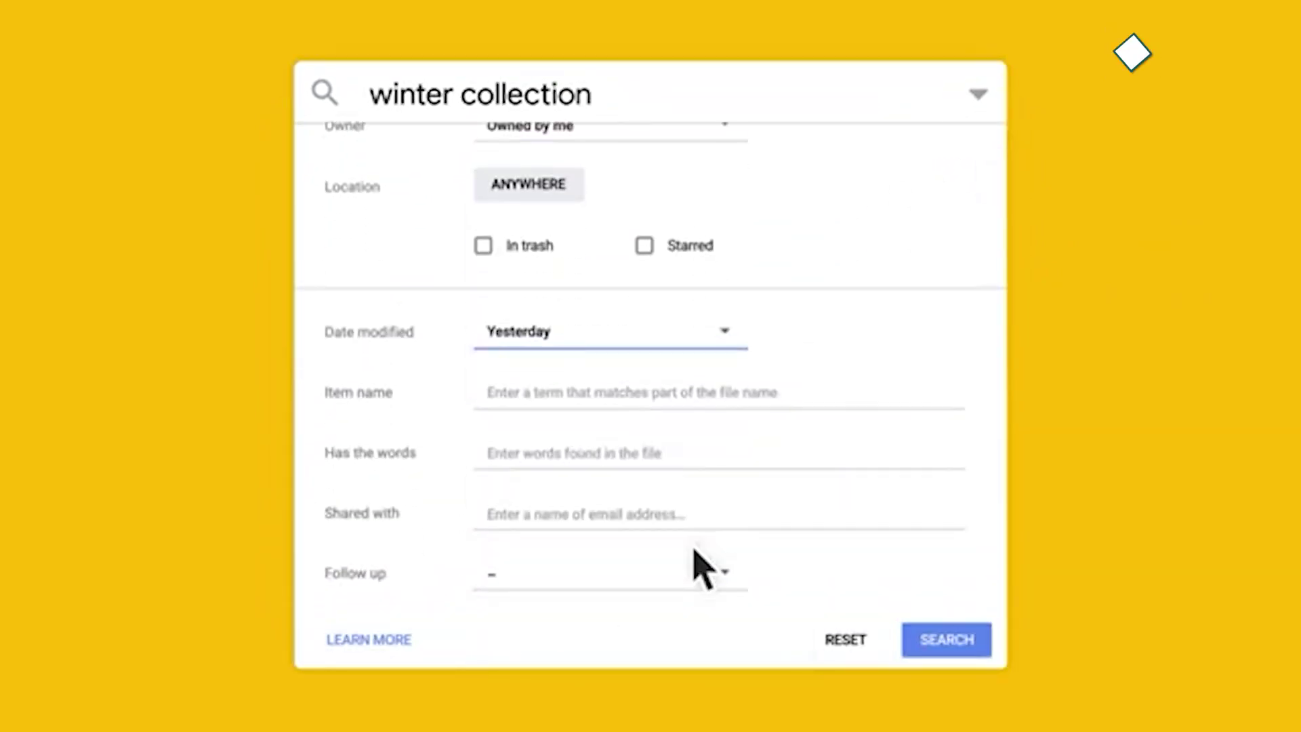
pyautogui.click(702, 568)
pyautogui.click(726, 689)
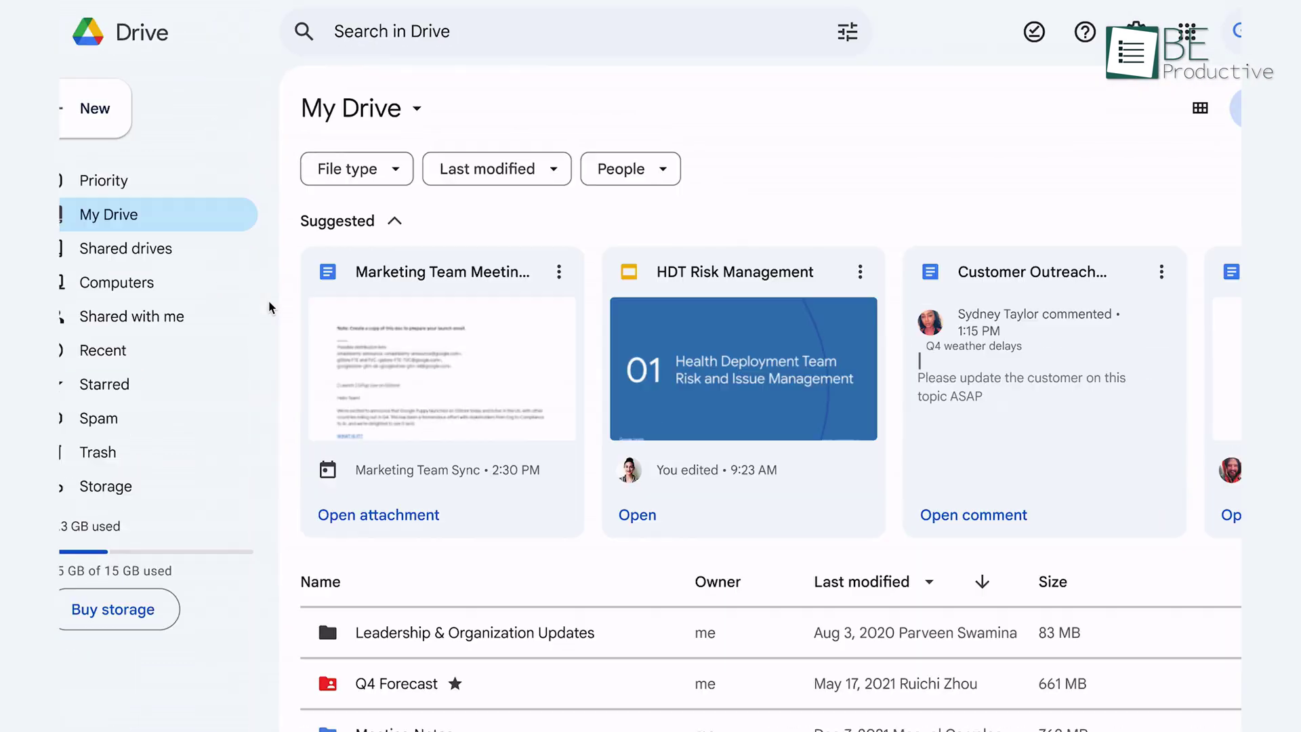
# Filter My Drive to PDFs and move Skiing Pictures into Product Marketing Team Drive
pyautogui.click(271, 304)
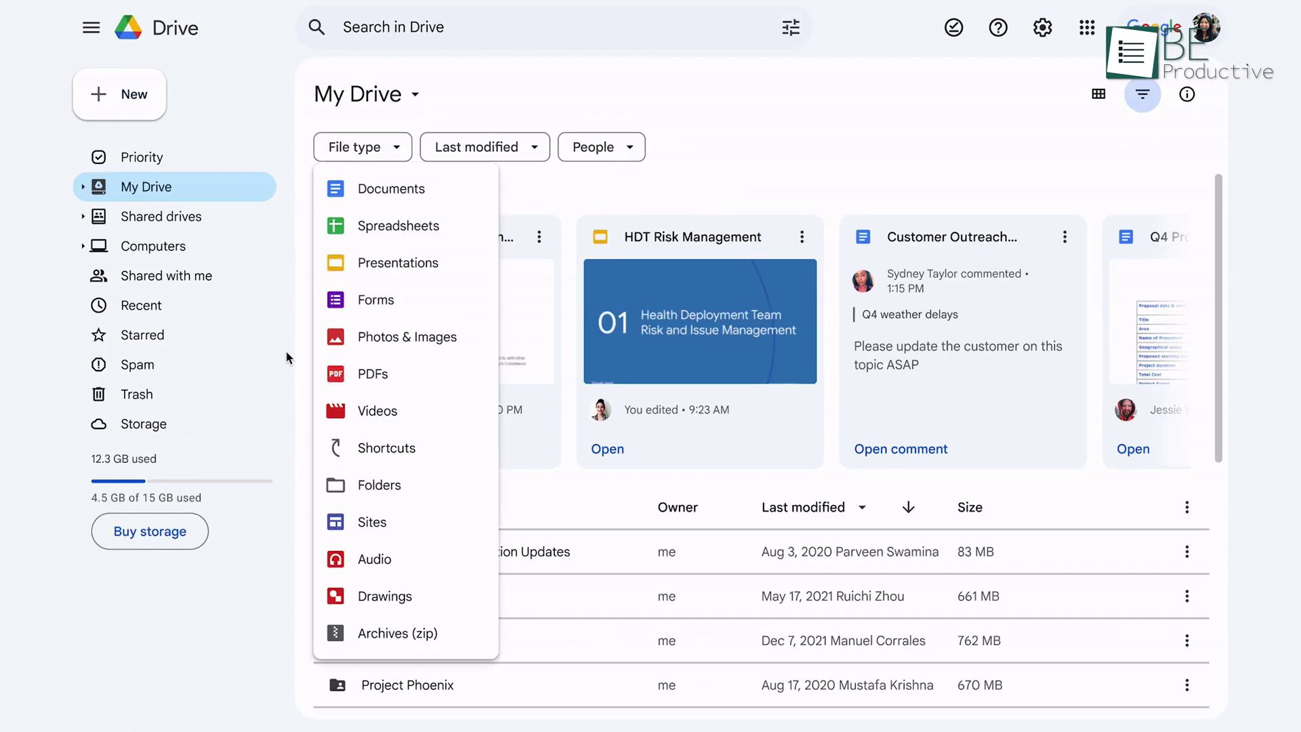
pyautogui.click(345, 391)
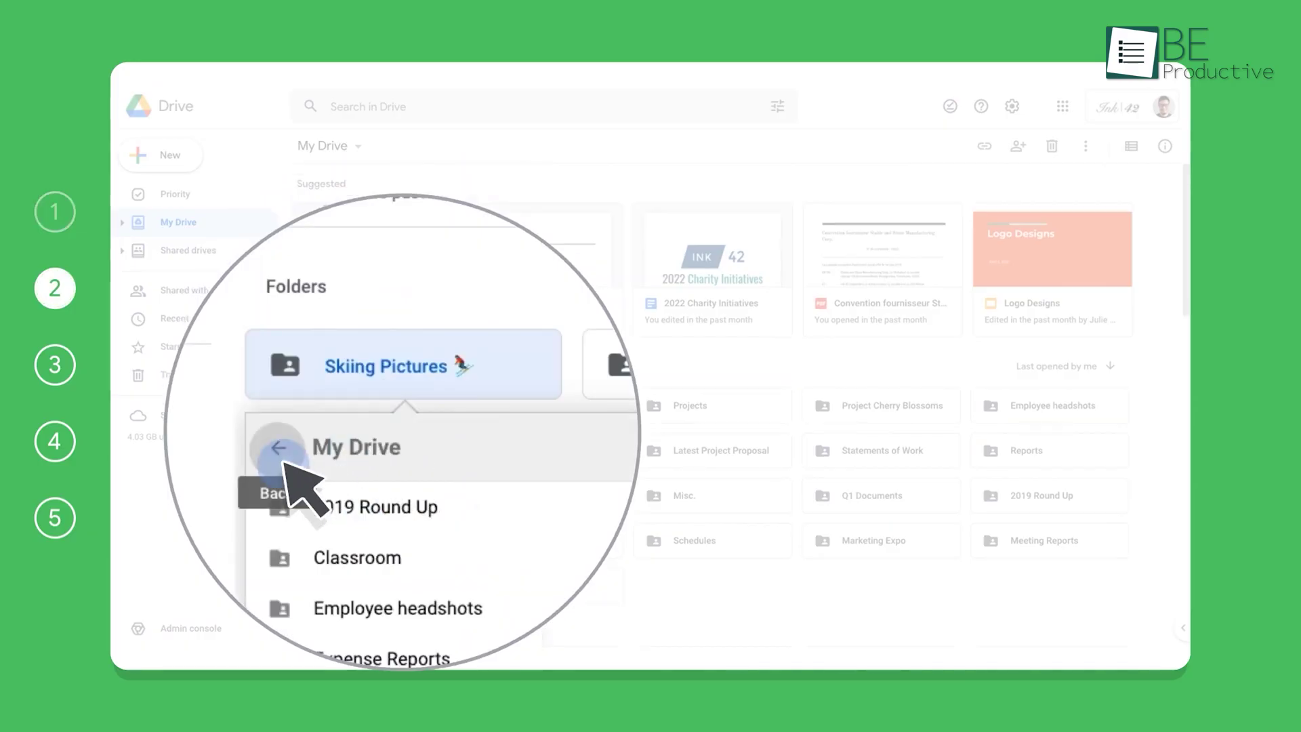
pyautogui.click(276, 372)
pyautogui.click(652, 478)
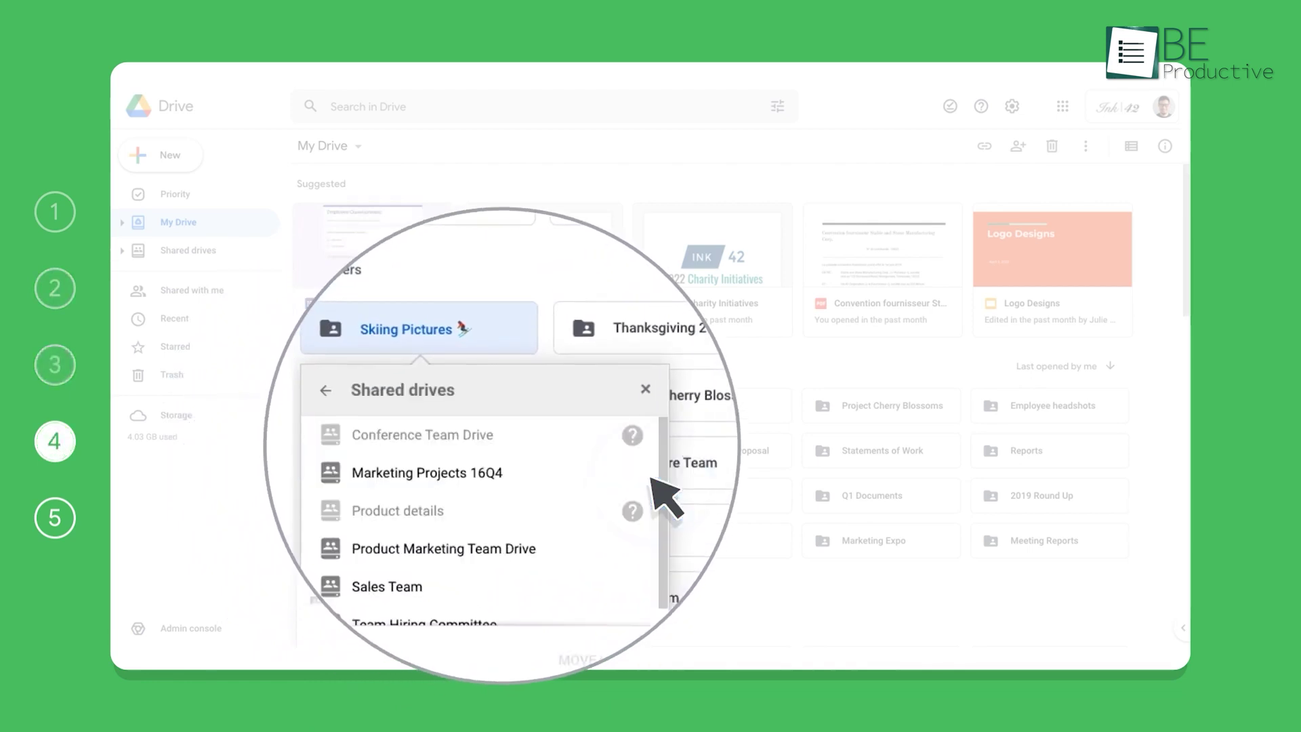
pyautogui.moveTo(662, 513); pyautogui.dragTo(662, 524)
pyautogui.click(627, 536)
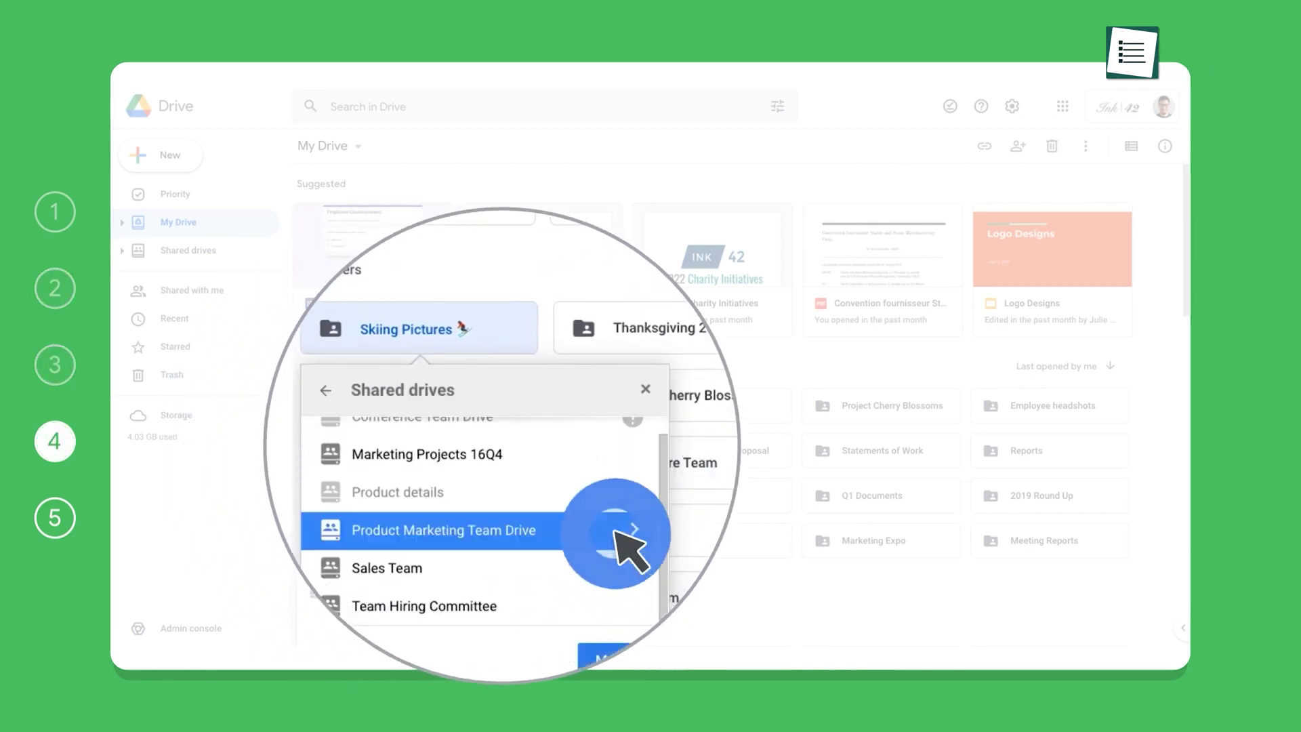
pyautogui.click(661, 610)
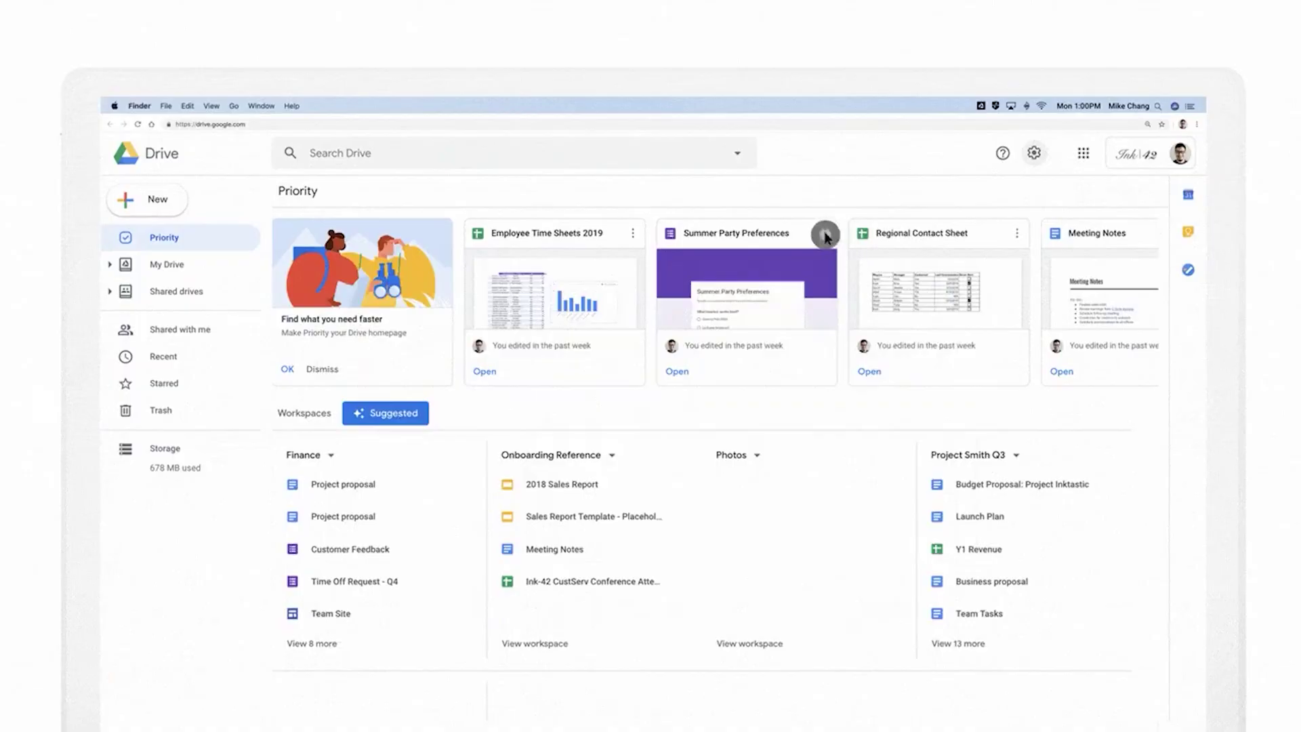
pyautogui.click(825, 235)
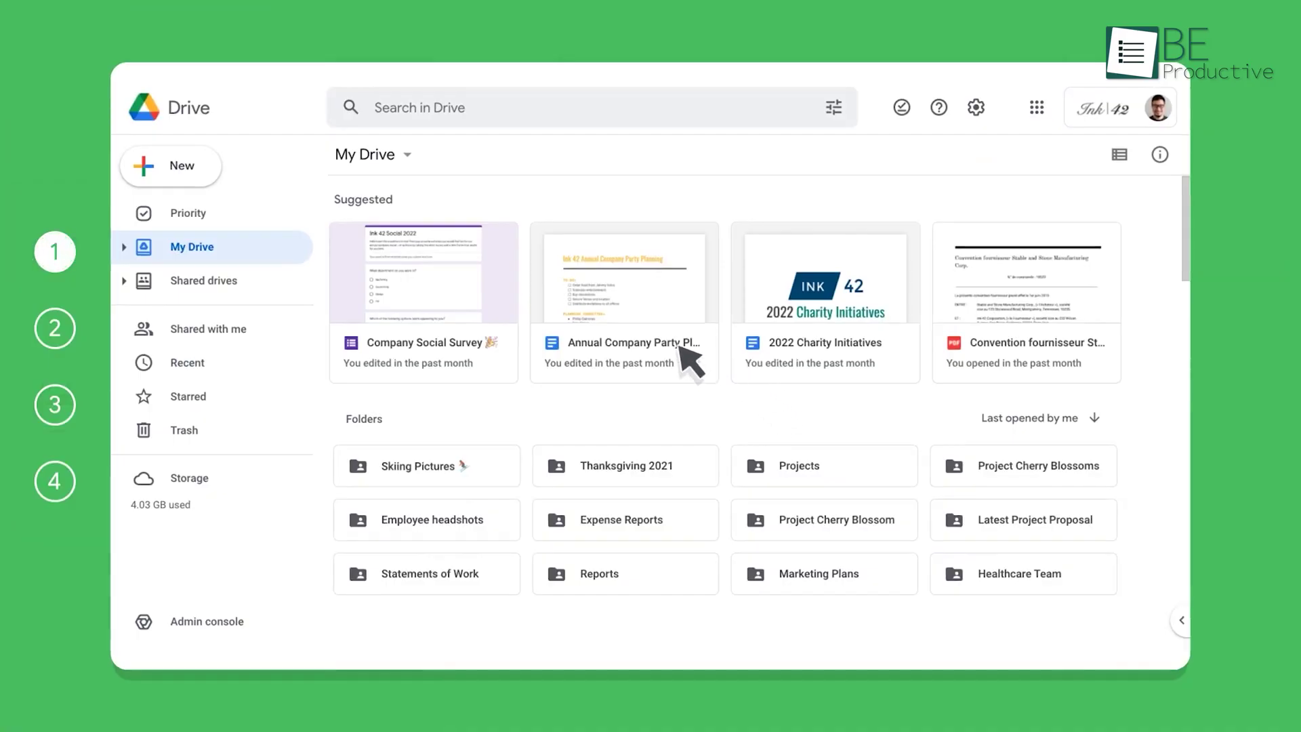
# Open the Share dialog's settings for the annual company party document
pyautogui.rightClick(745, 282)
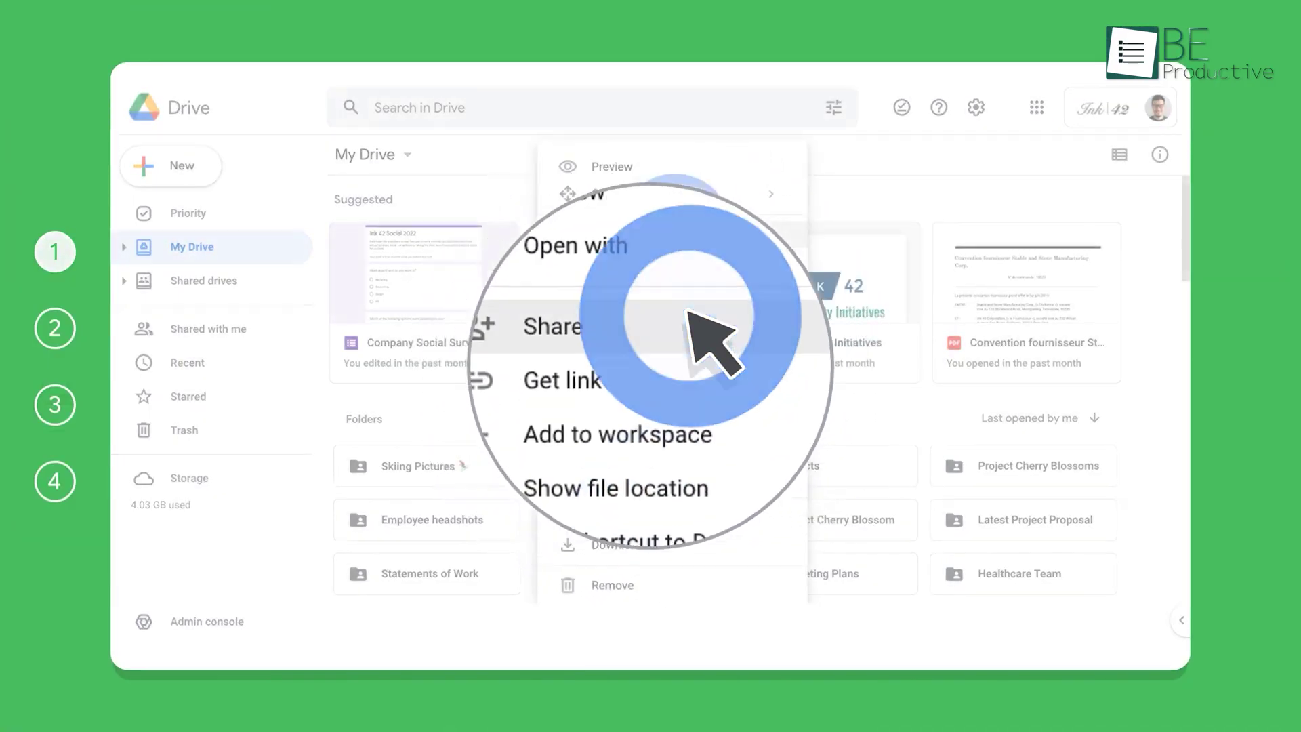
pyautogui.click(686, 240)
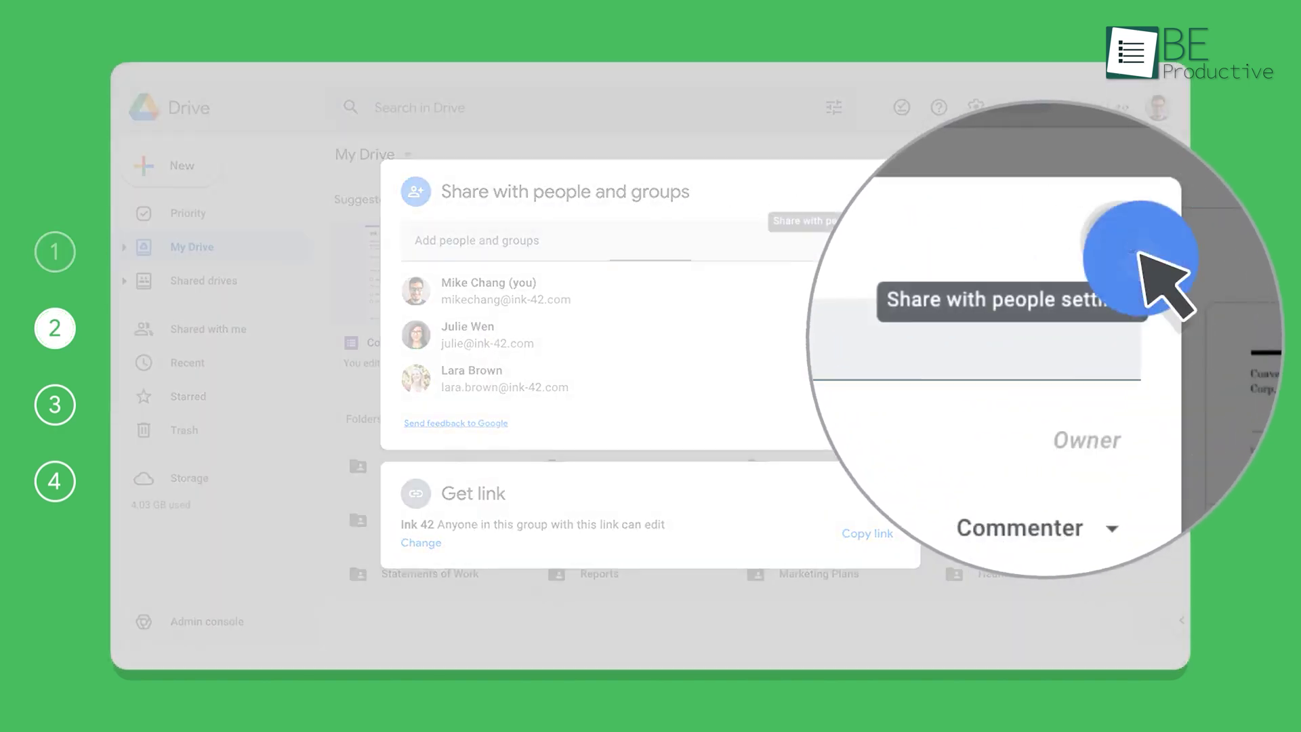
pyautogui.click(888, 195)
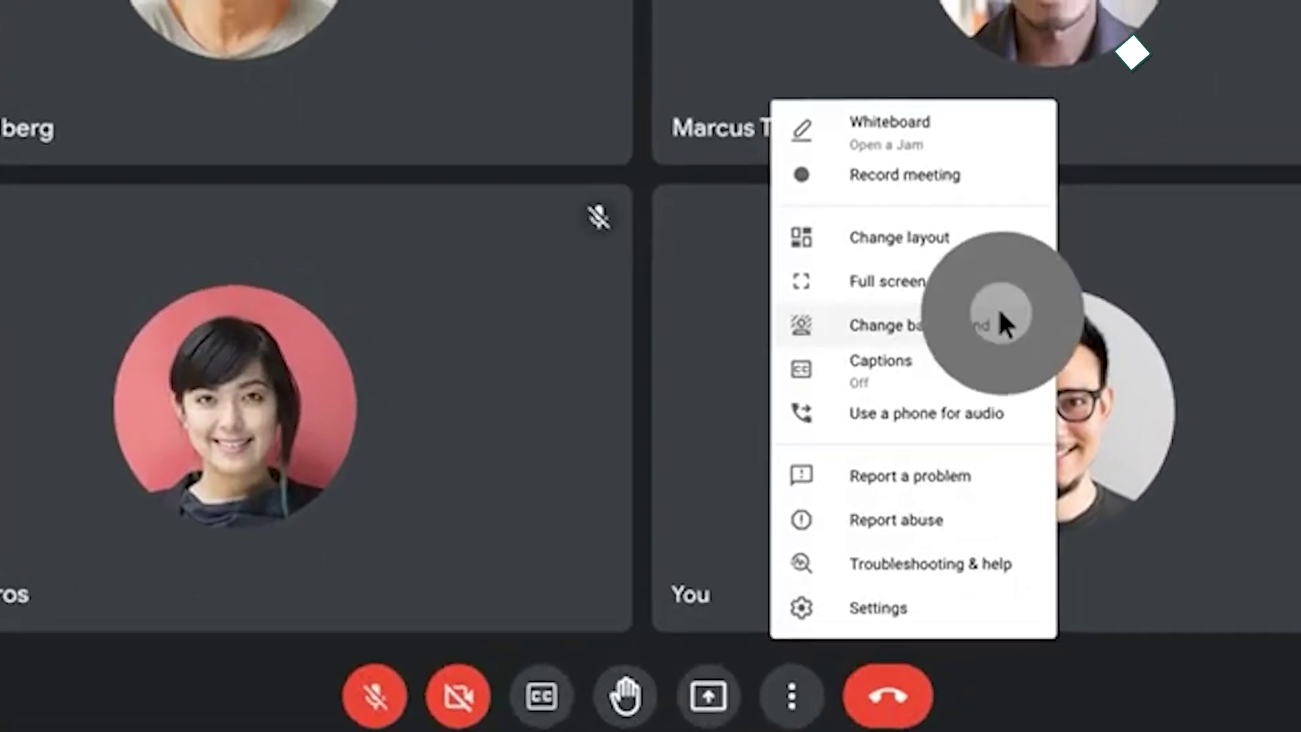
# Apply the Paradise beach background, pin the Santa Monica Pier picture, and fill breakout rooms
pyautogui.click(1229, 621)
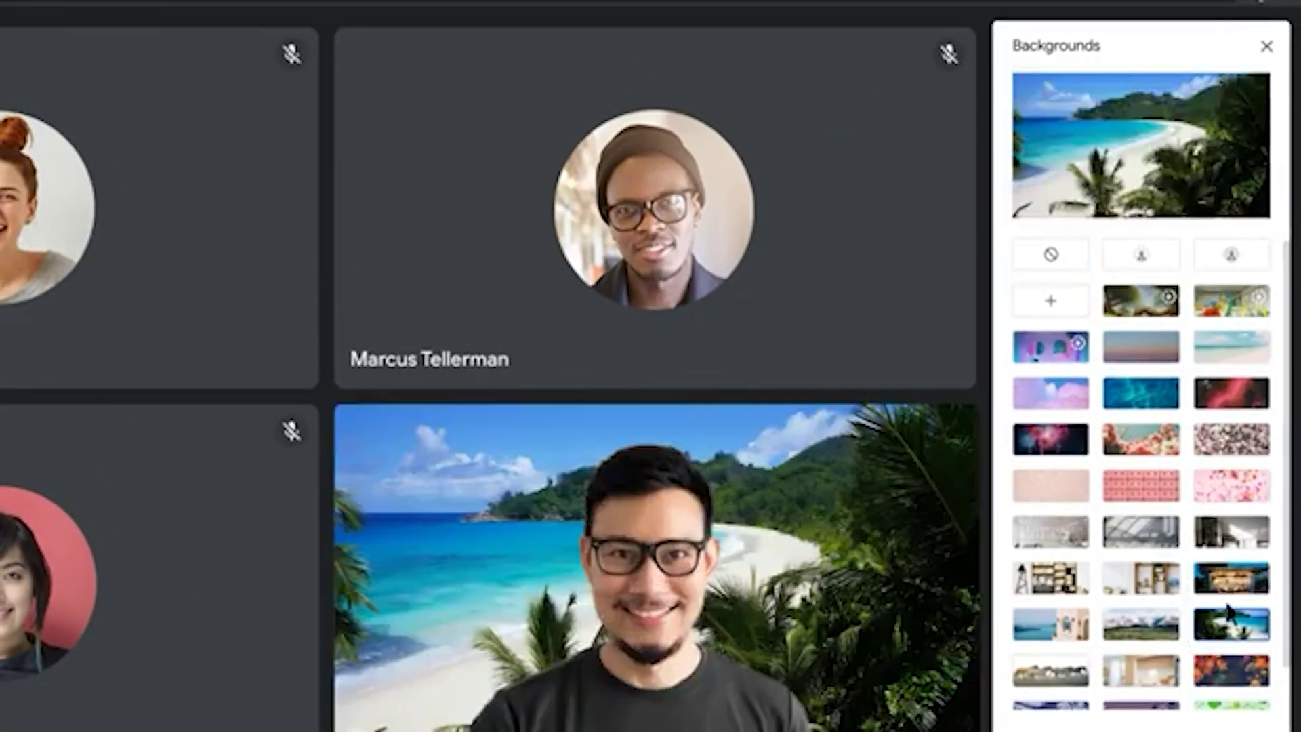
pyautogui.click(1266, 47)
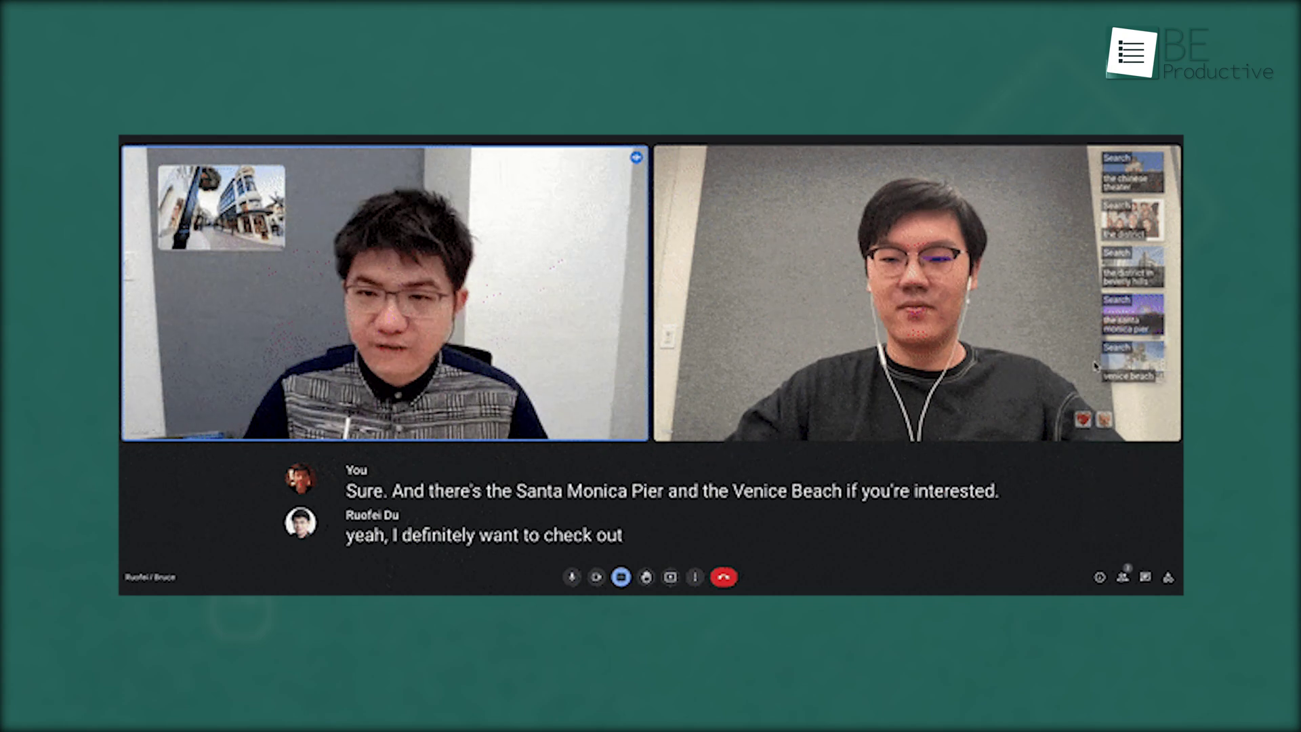
pyautogui.moveTo(1122, 326); pyautogui.dragTo(745, 200)
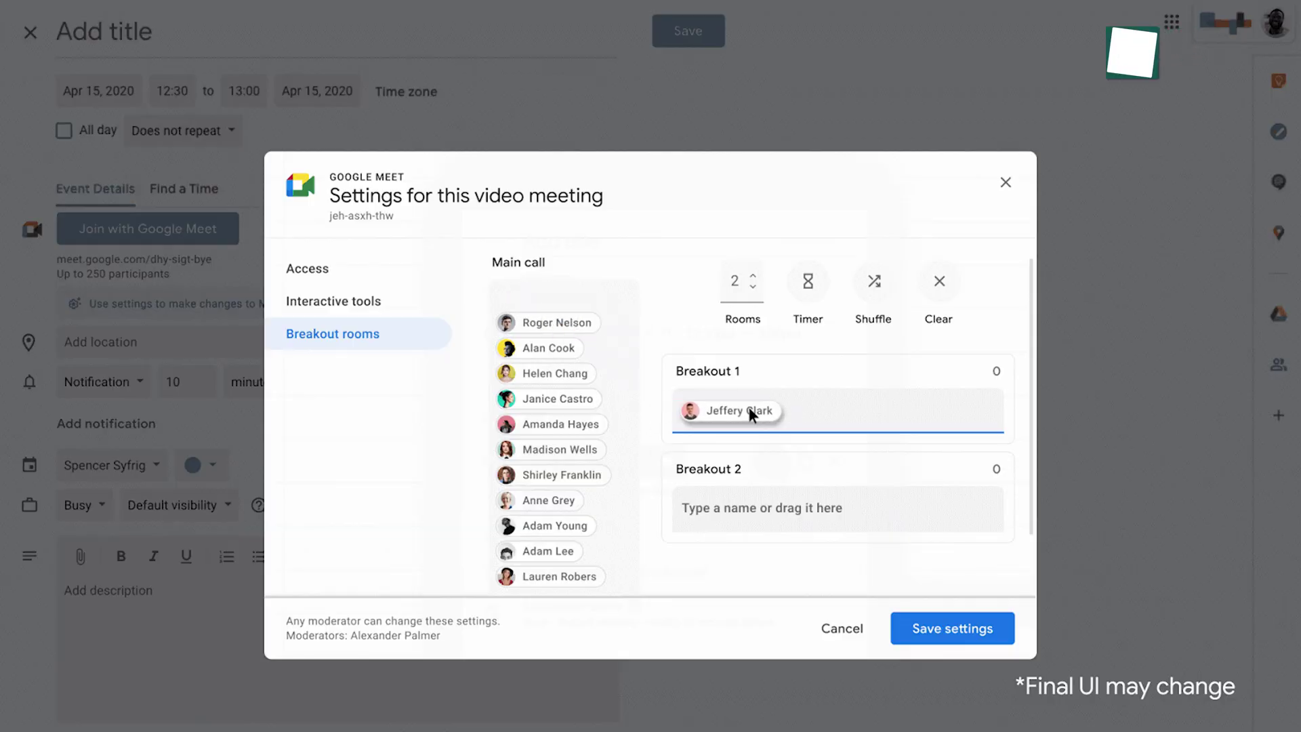
pyautogui.moveTo(750, 406); pyautogui.dragTo(750, 408)
pyautogui.click(721, 503)
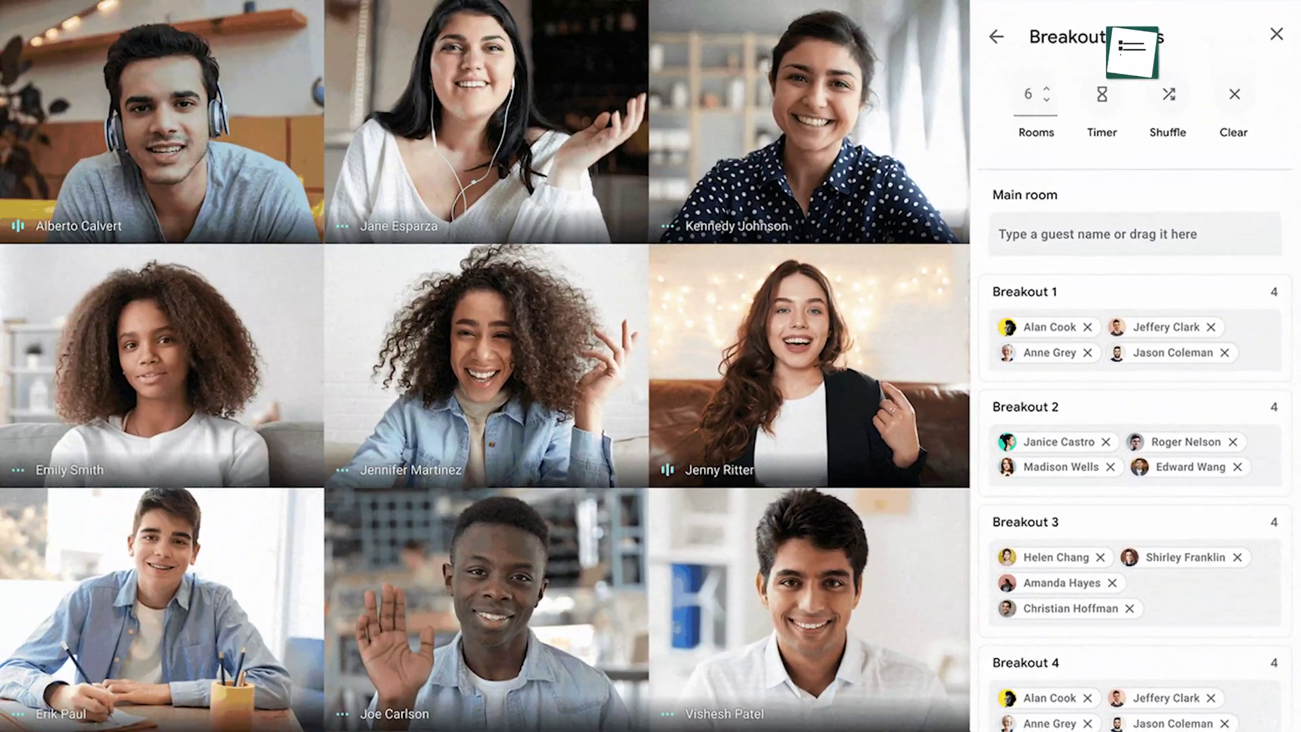
# Record the meeting, start a chat message to everyone, and begin titling a family-time calendar event
pyautogui.click(1272, 683)
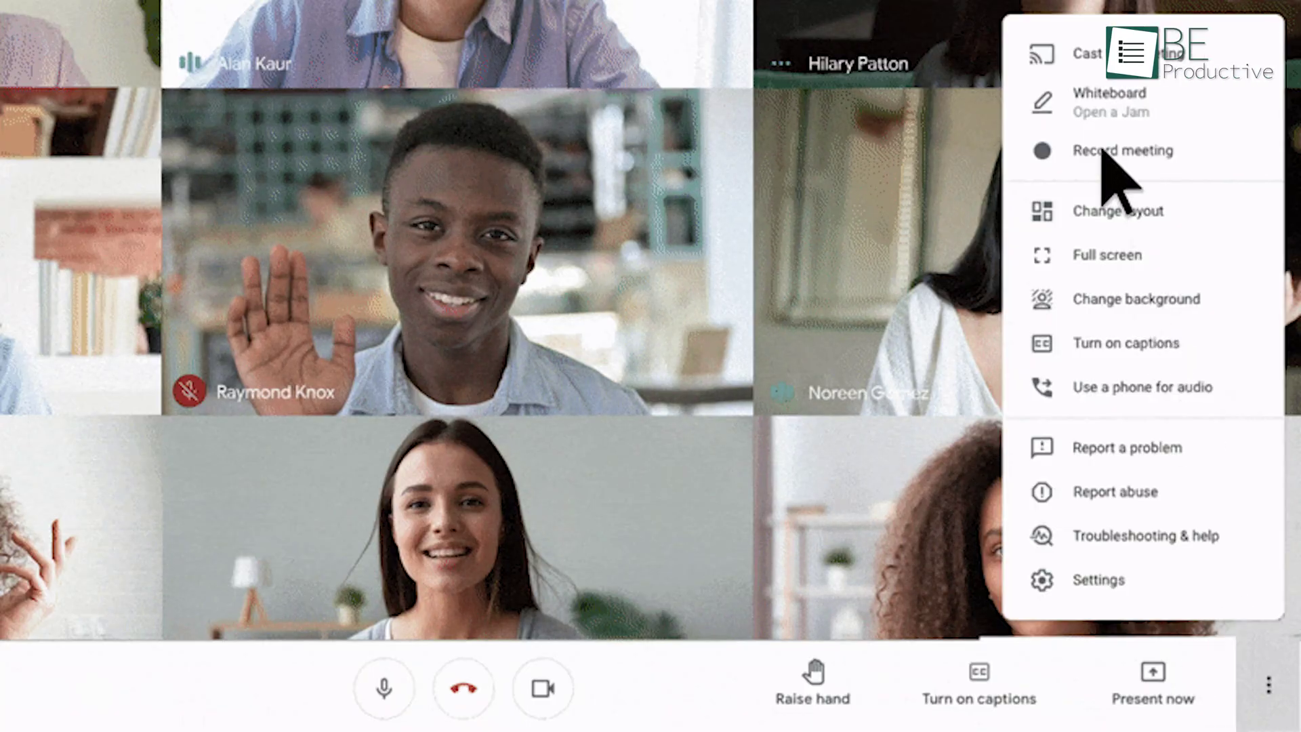
pyautogui.click(1103, 150)
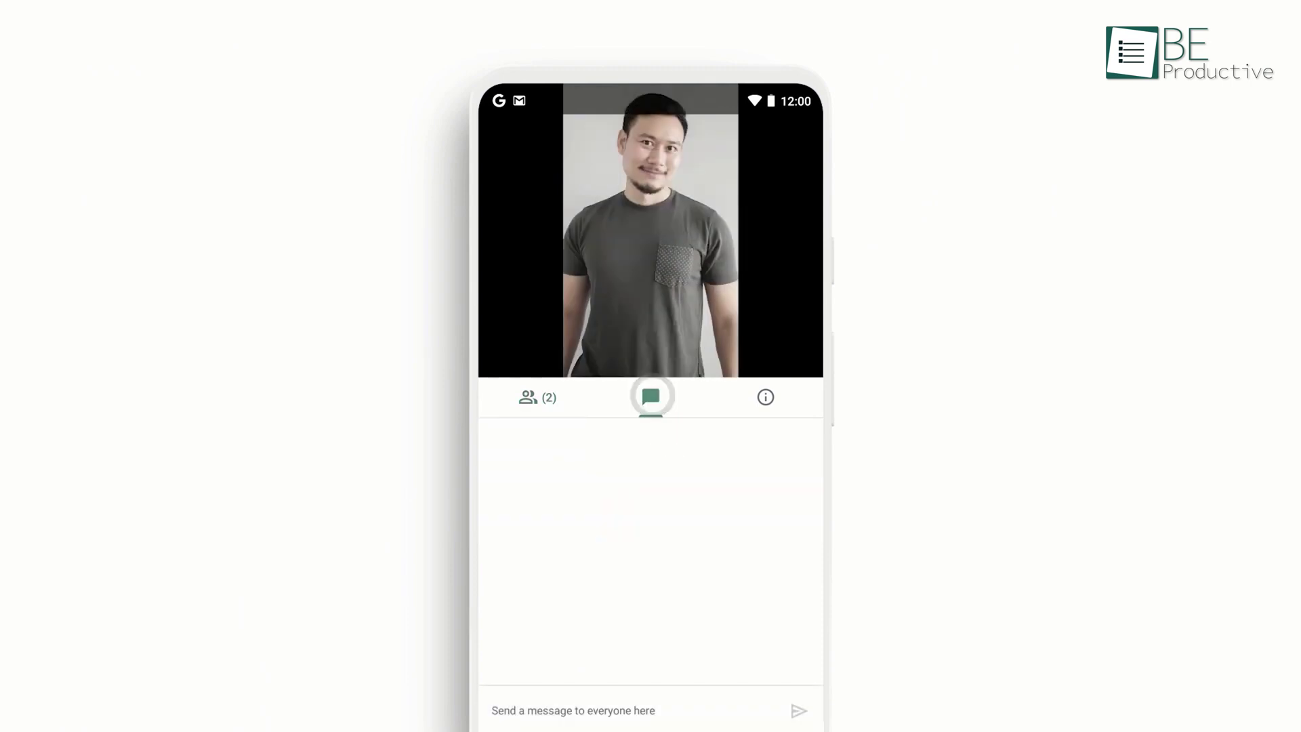
pyautogui.click(498, 710)
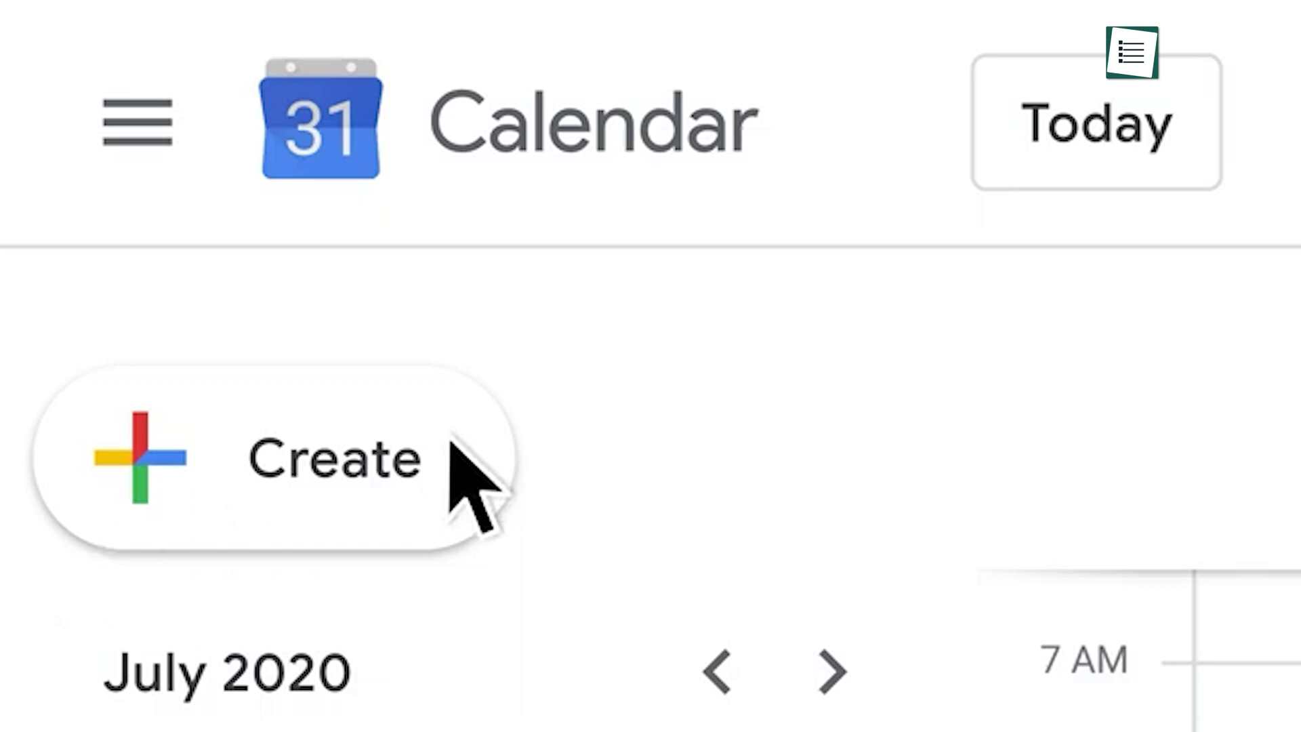
pyautogui.click(450, 447)
pyautogui.write("Mrs. Harrison's F")
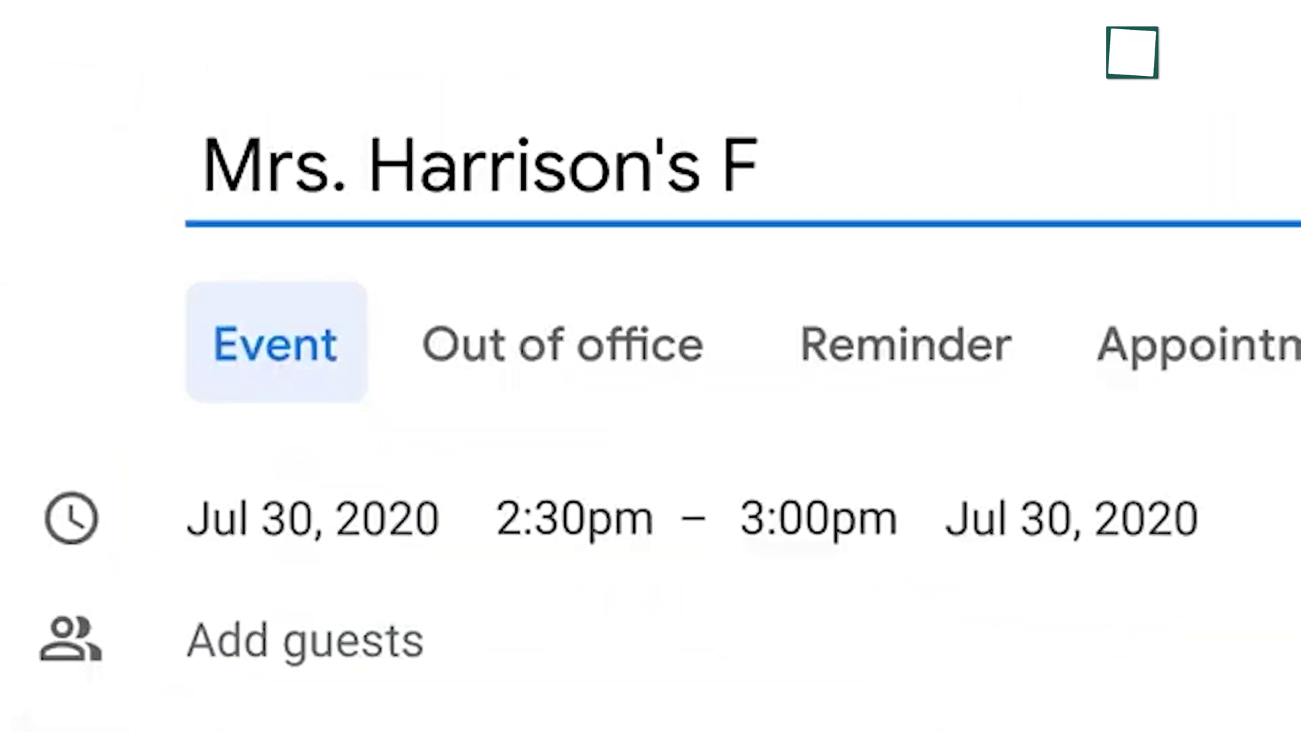
pyautogui.write('amily Time')
# Invite a guest to the family-time event, then view the event's details
pyautogui.click(456, 668)
pyautogui.write('marcus')
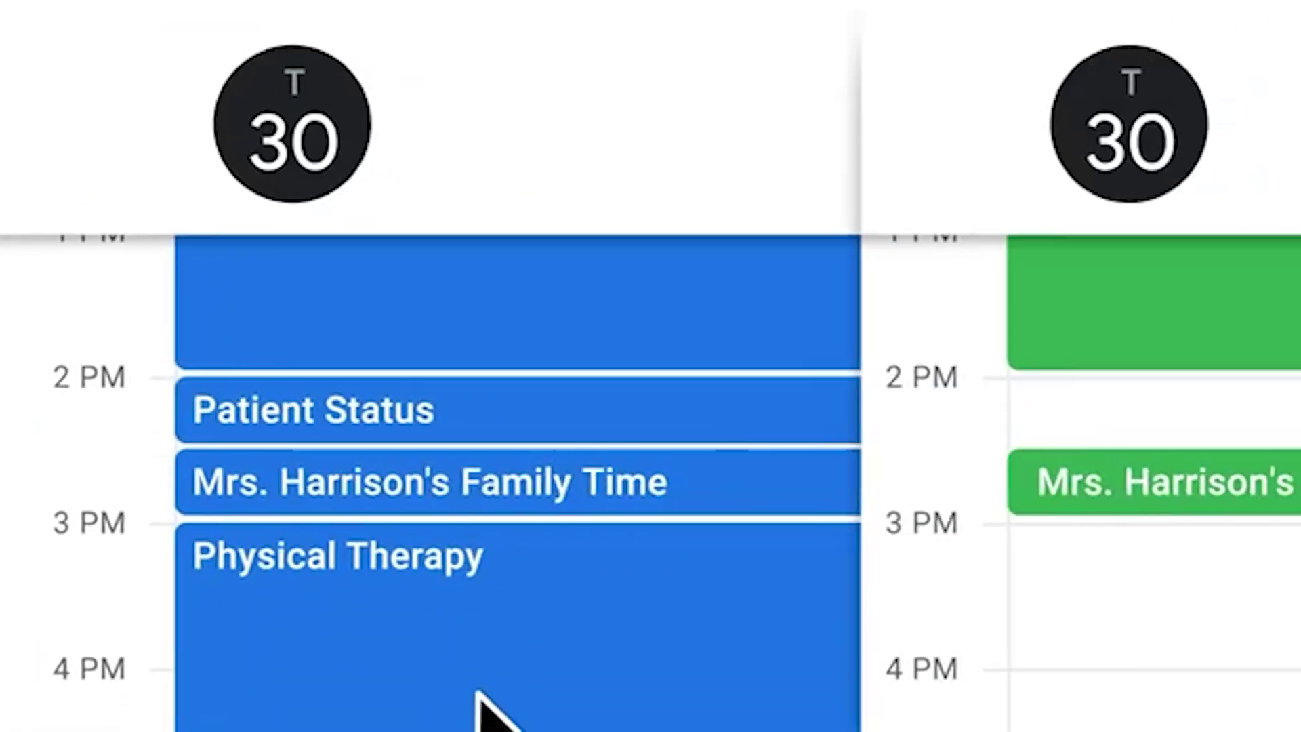
pyautogui.click(434, 482)
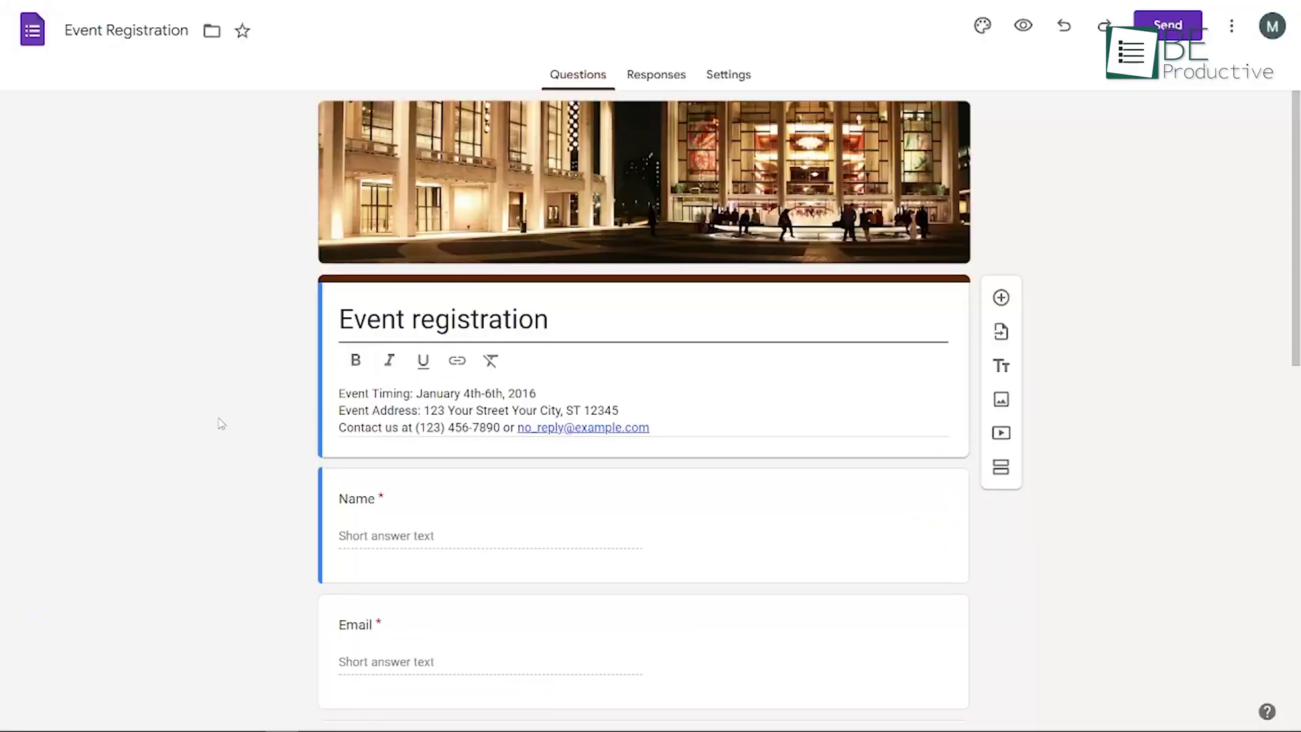
# Edit the Kosher dietary option and delete the Organization question from the form
pyautogui.scroll(-5, 614, 402)
pyautogui.scroll(-7, 614, 401)
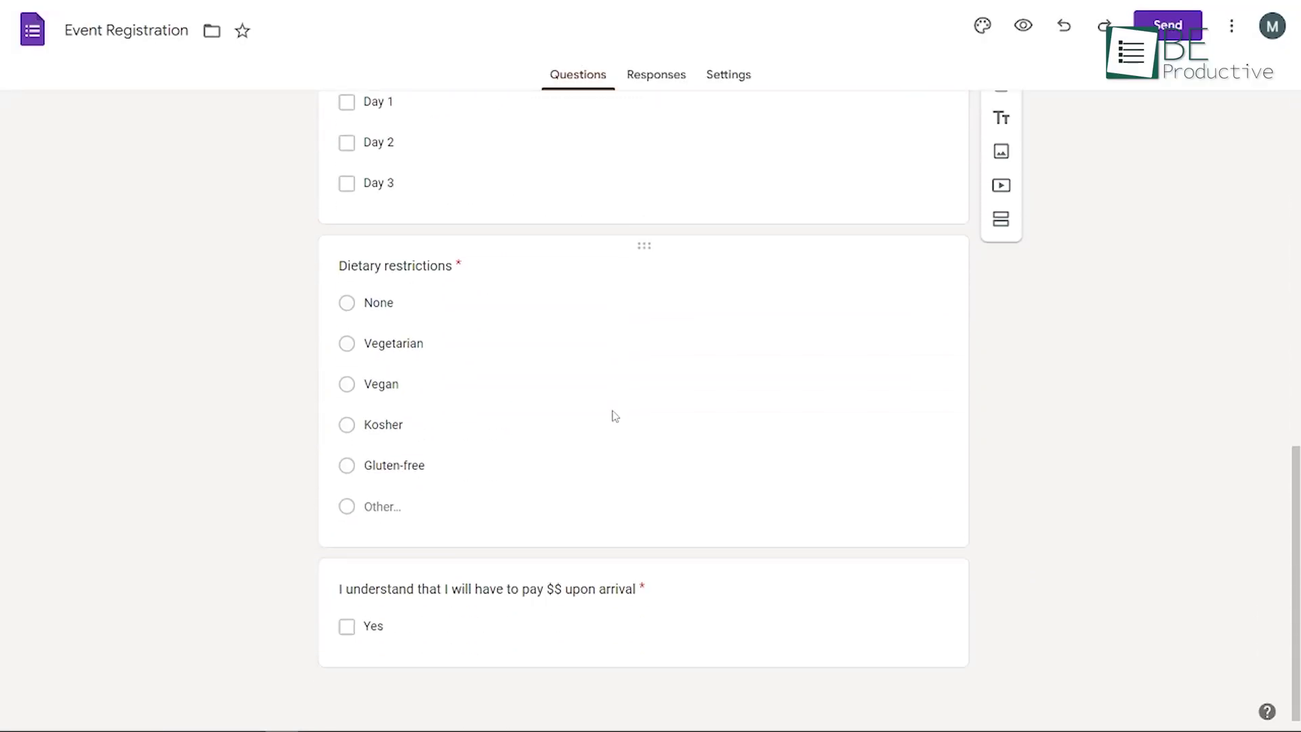
pyautogui.doubleClick(384, 426)
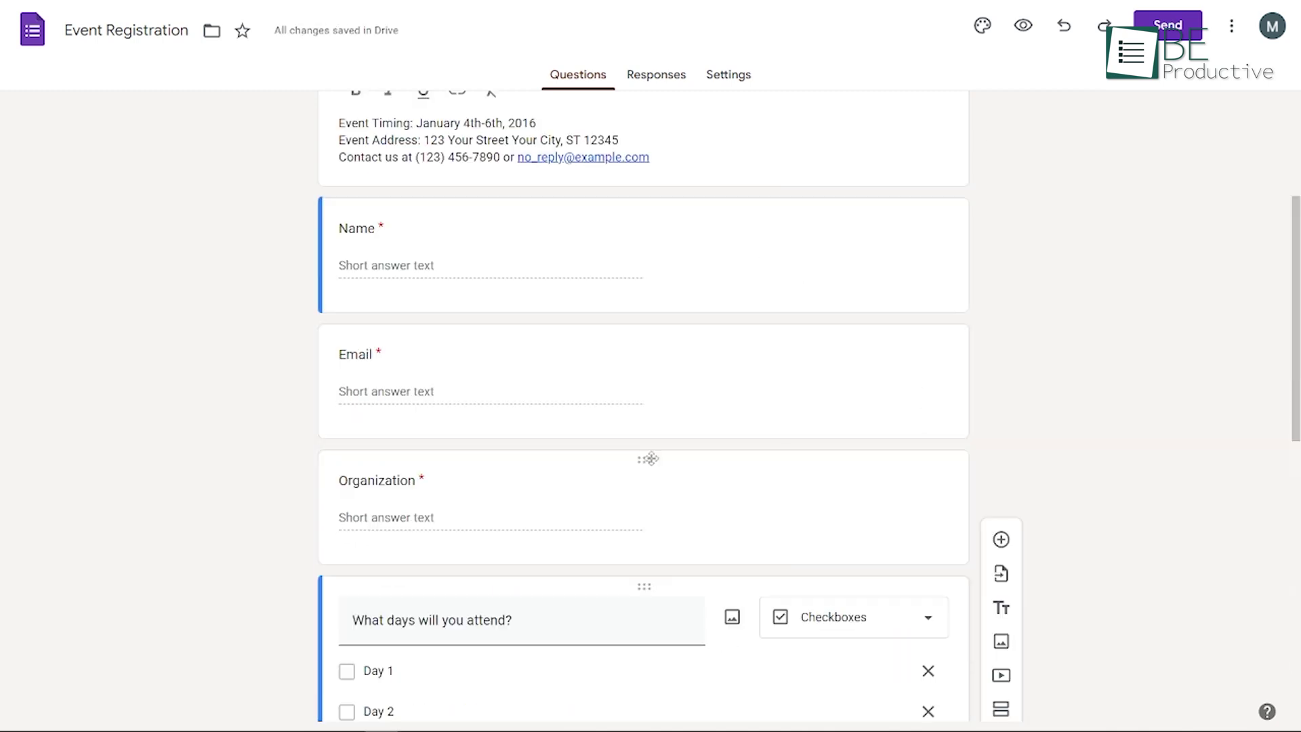
pyautogui.click(682, 488)
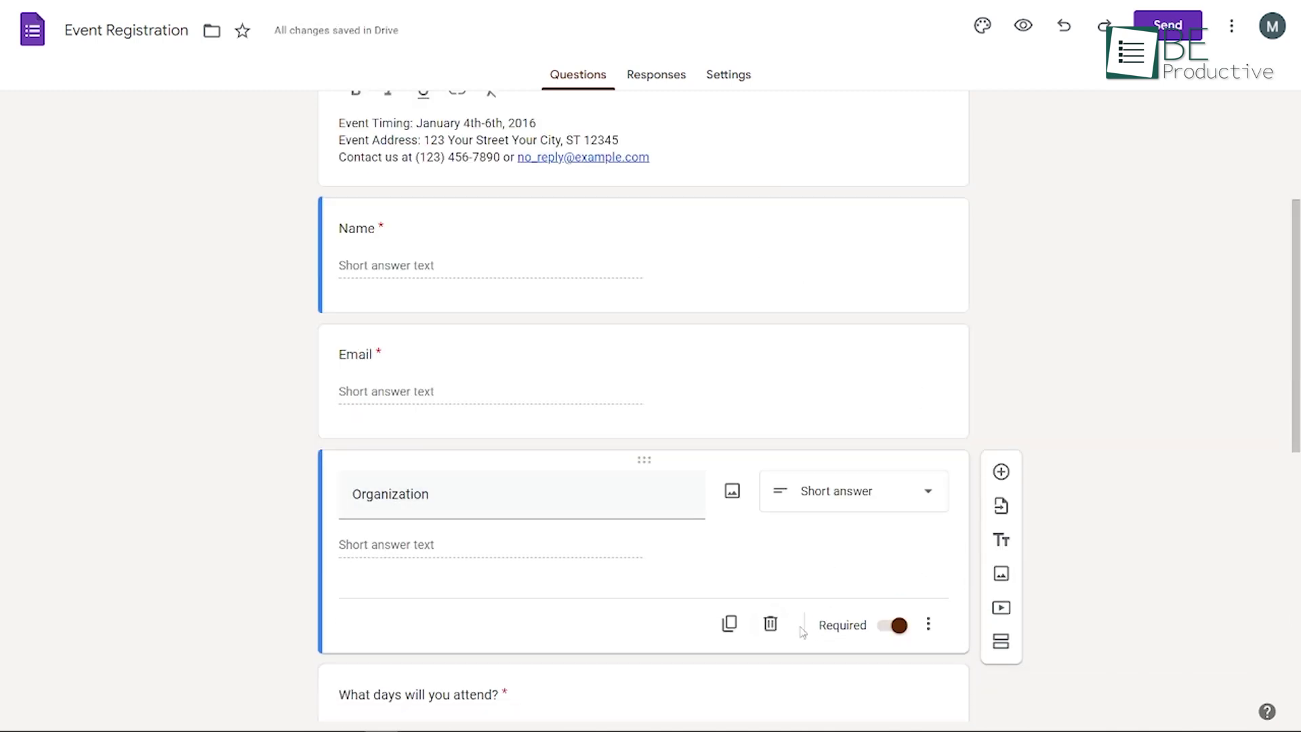
pyautogui.click(771, 622)
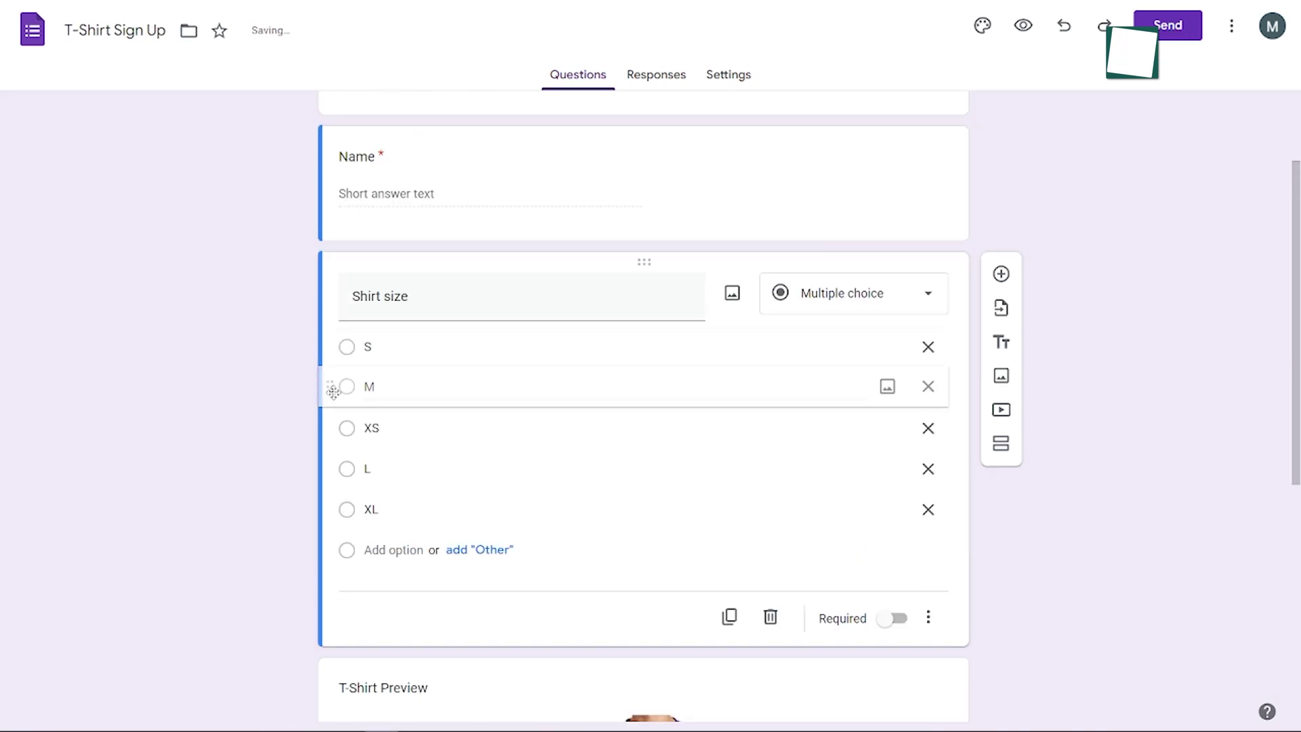
# Link the T-Shirt Sign Up responses to a Google Sheets spreadsheet
pyautogui.click(667, 80)
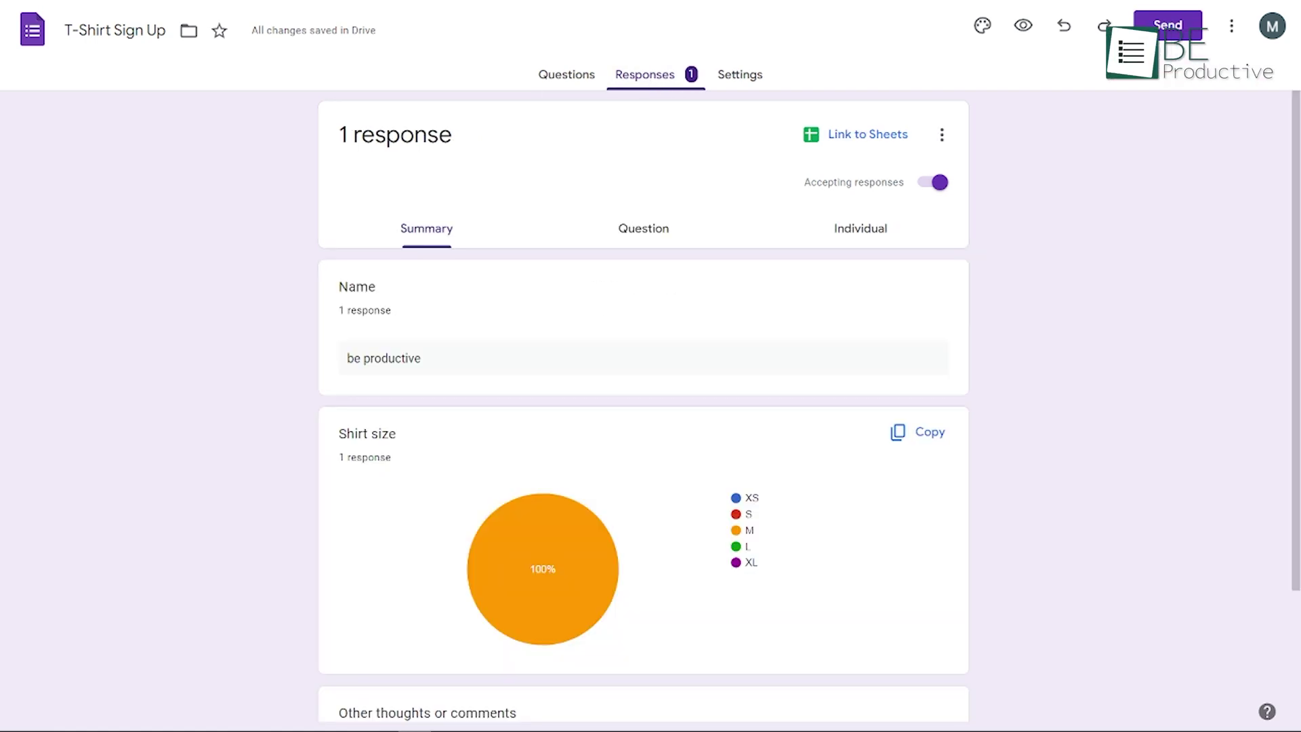
pyautogui.scroll(-3, 386, 483)
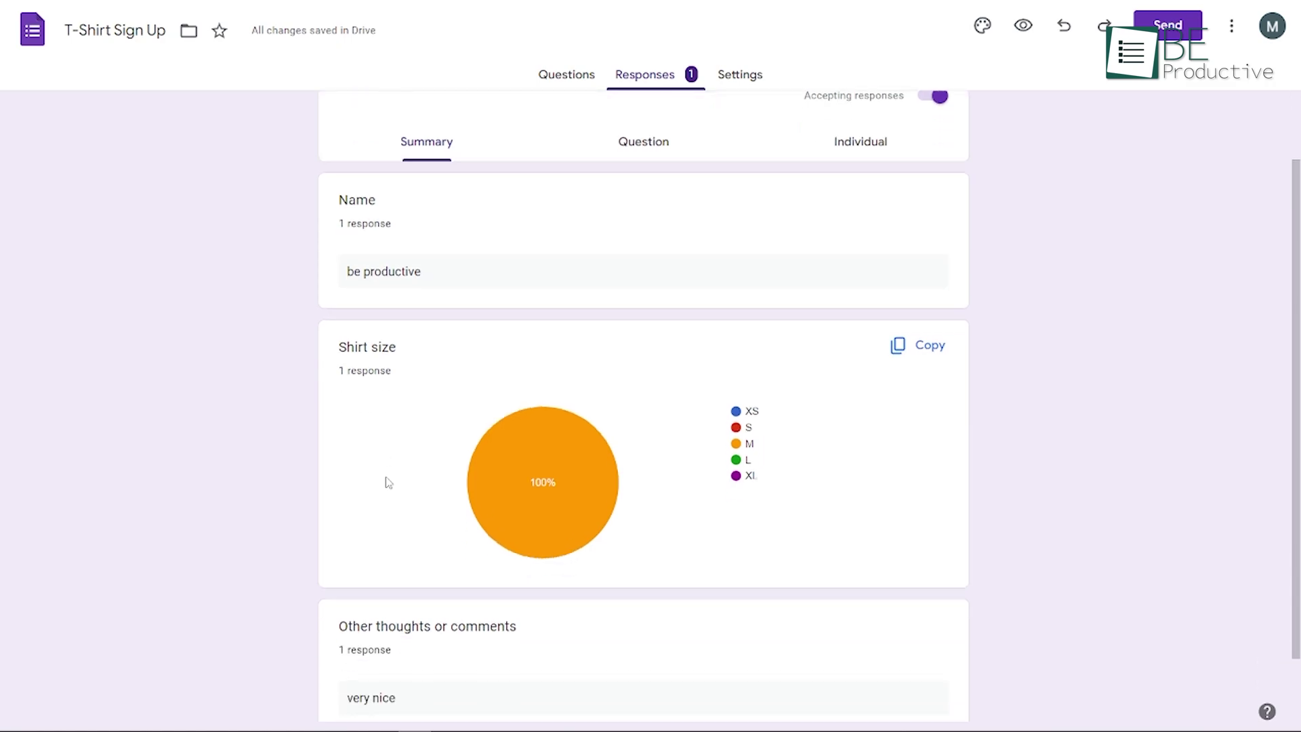
pyautogui.scroll(3, 380, 486)
pyautogui.click(868, 134)
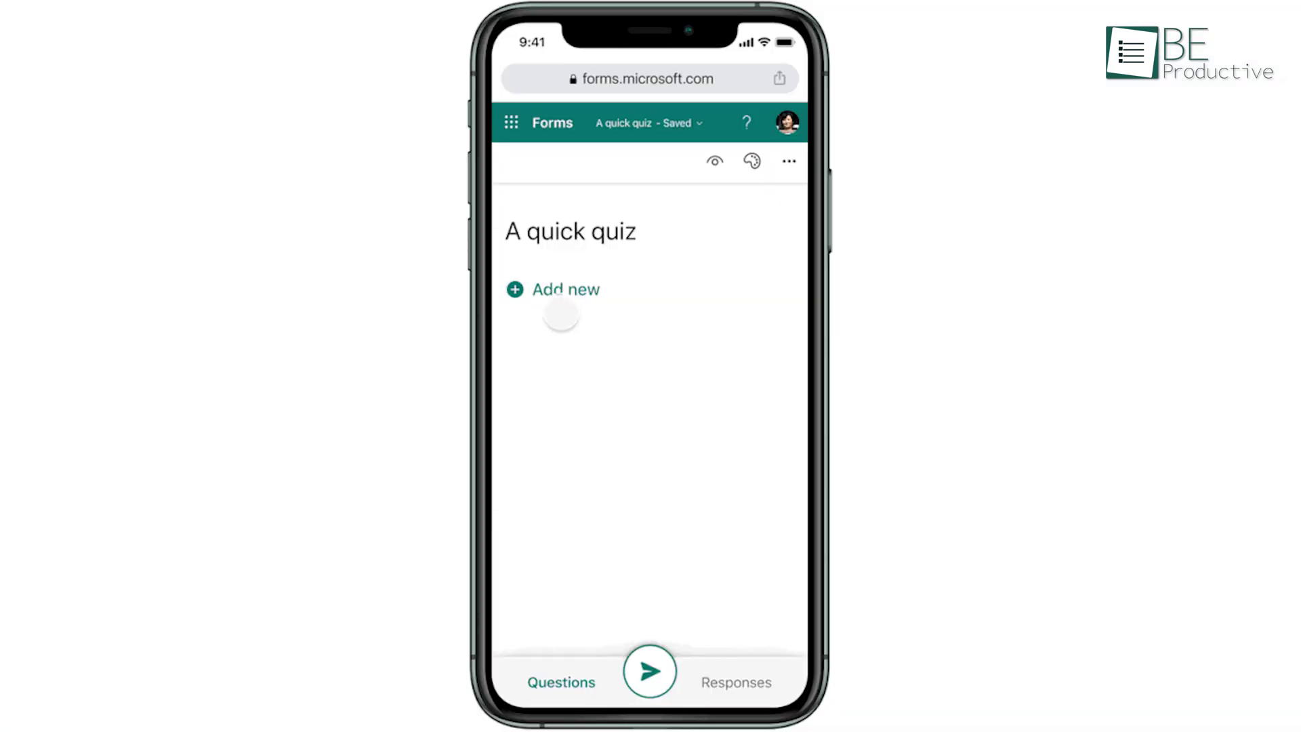
# Add a Choice question to A quick quiz and create a view-and-edit collaboration link
pyautogui.click(545, 291)
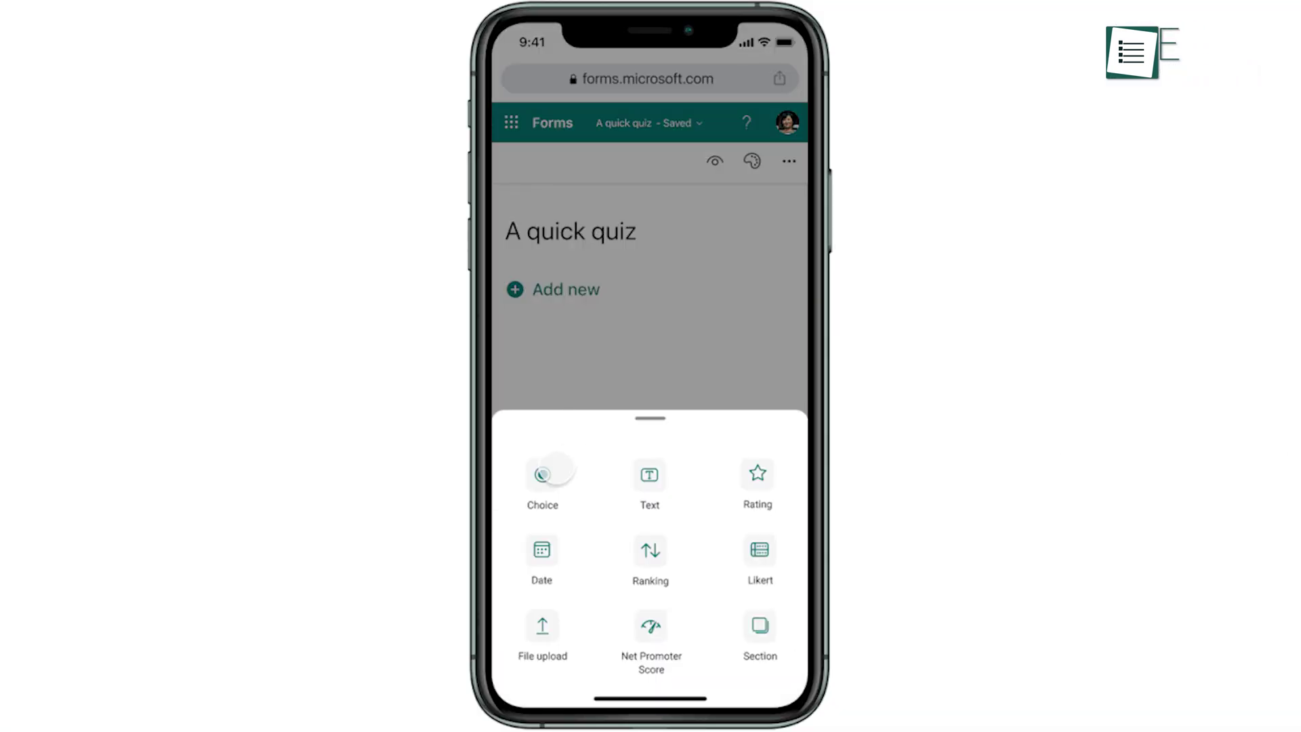
pyautogui.click(549, 472)
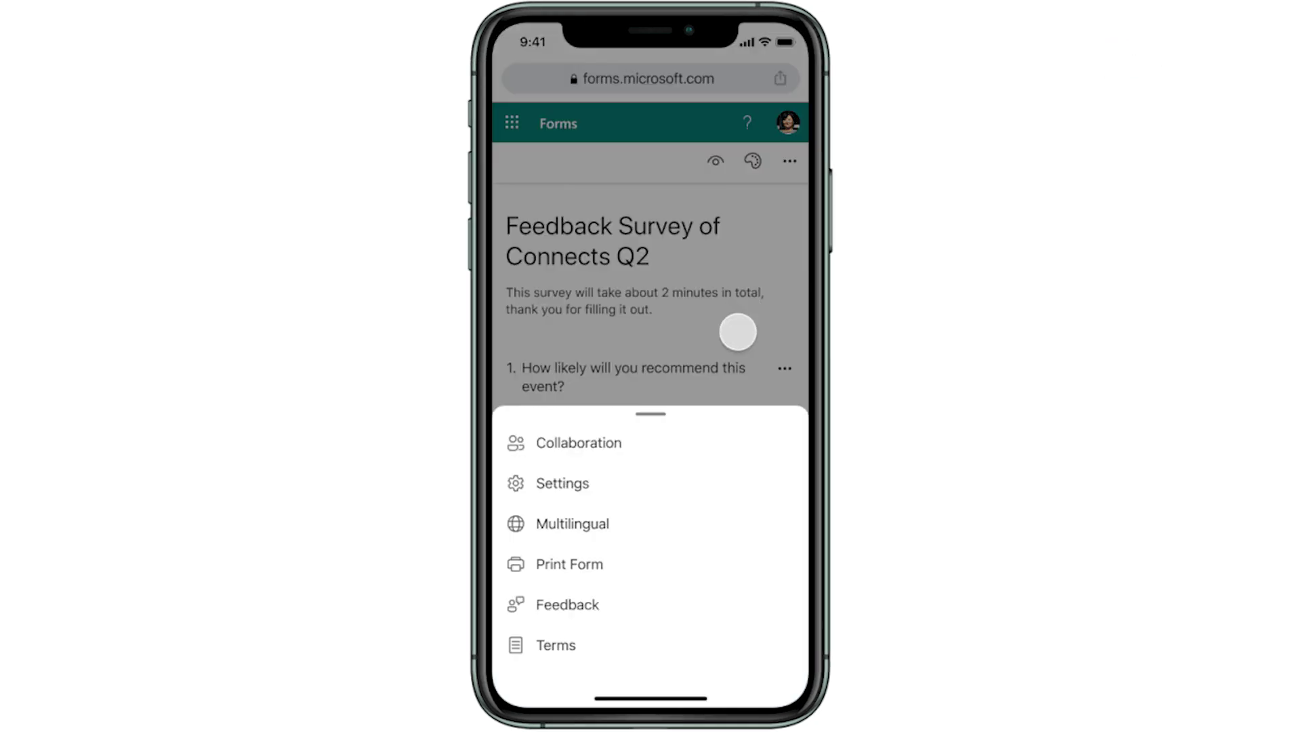
pyautogui.click(568, 450)
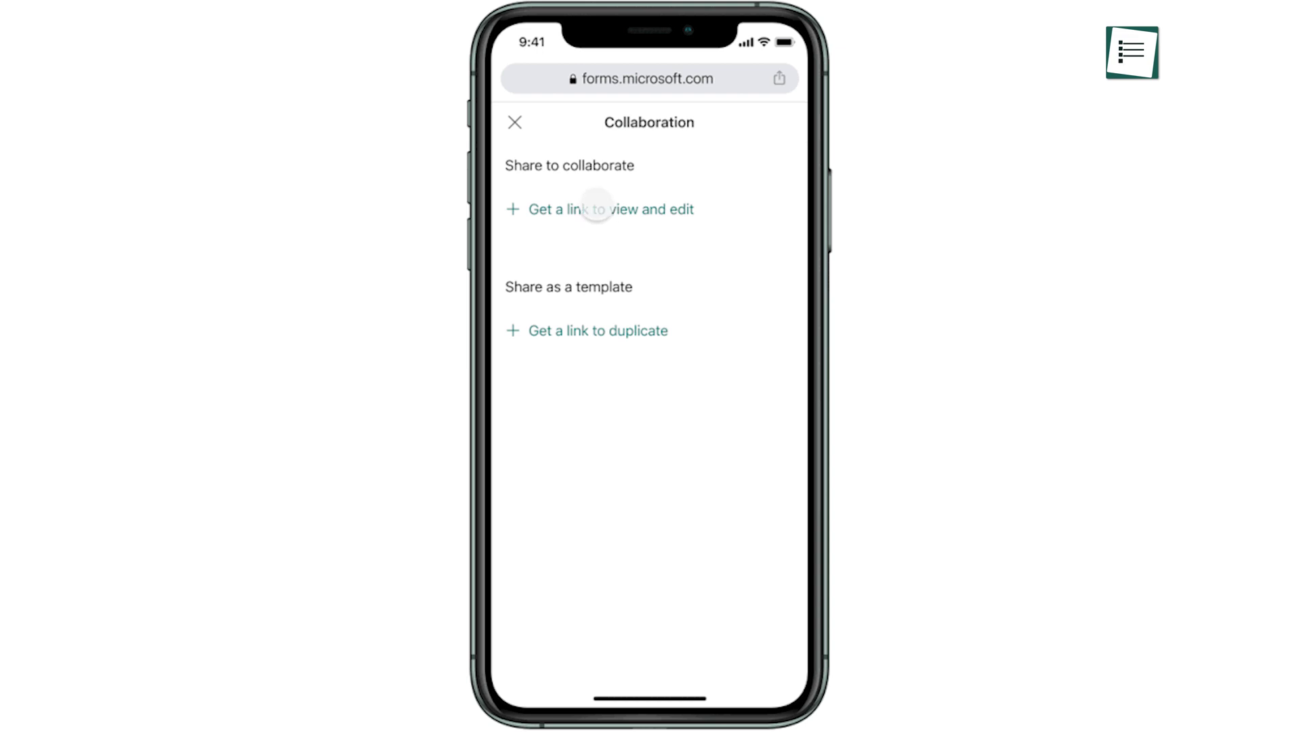
pyautogui.click(597, 207)
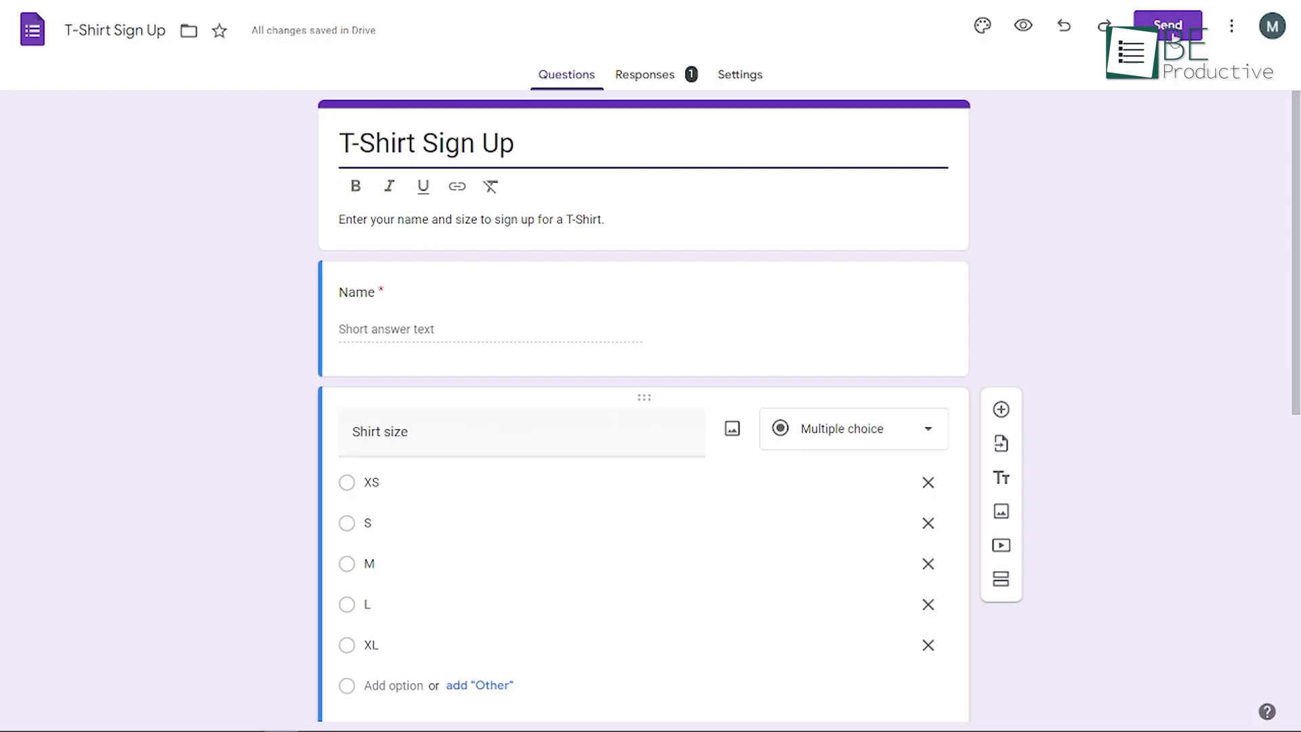
# Copy the shortened share link of the T-Shirt Sign Up form
pyautogui.click(1175, 30)
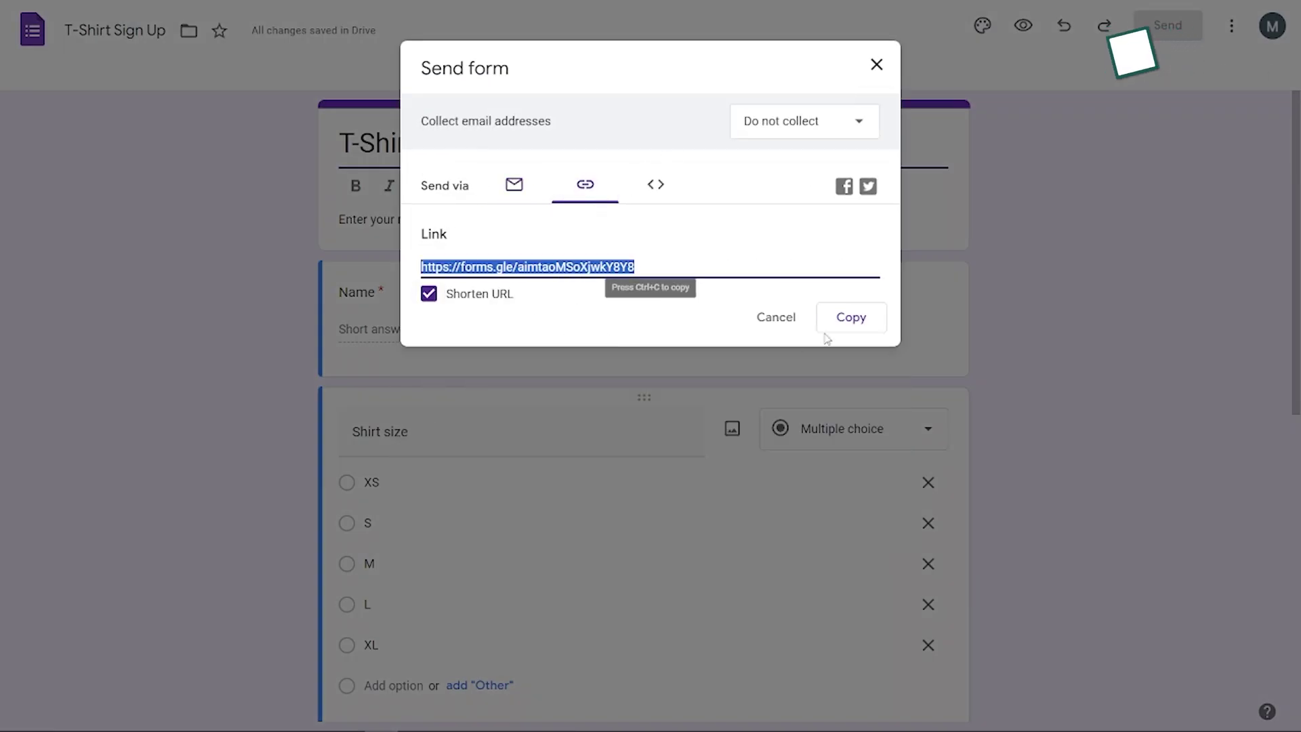
pyautogui.click(851, 319)
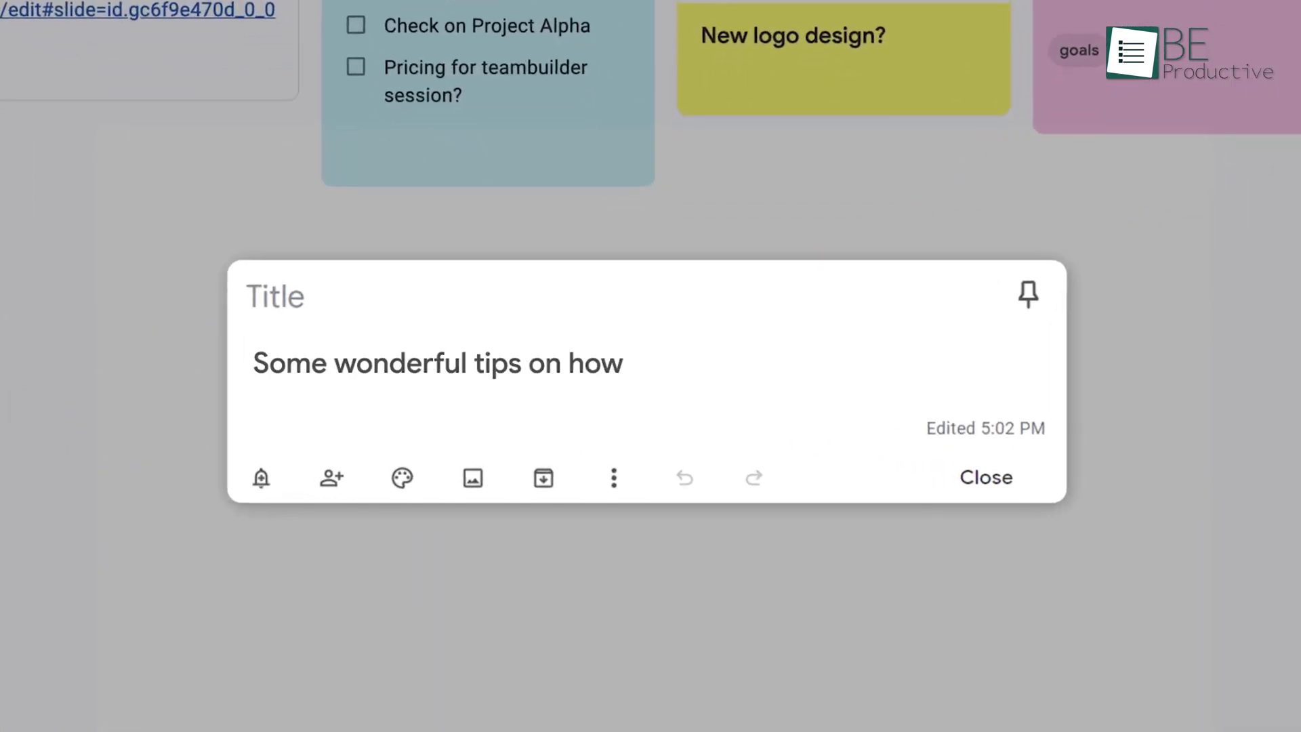
# Continue the daily work note's numbered list with laundry, gardening and lunch
pyautogui.write('ild a stronger t')
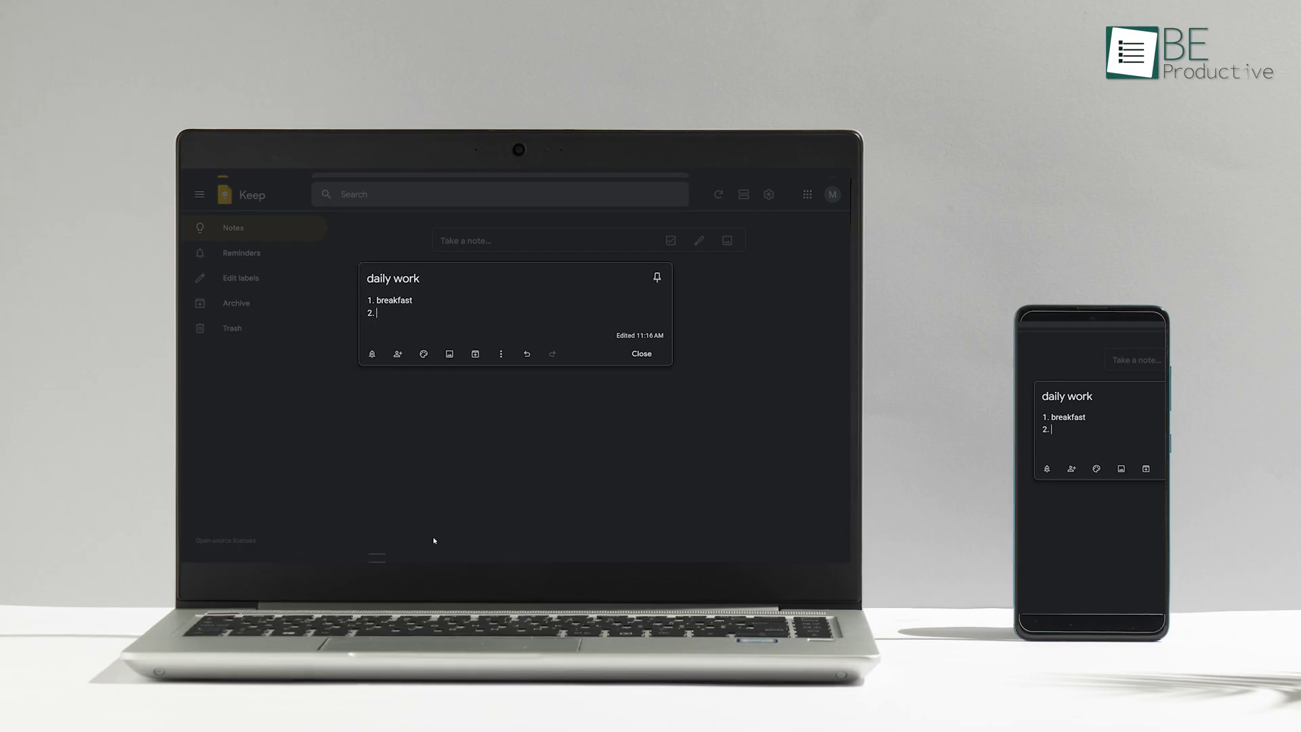
pyautogui.write('laundery')
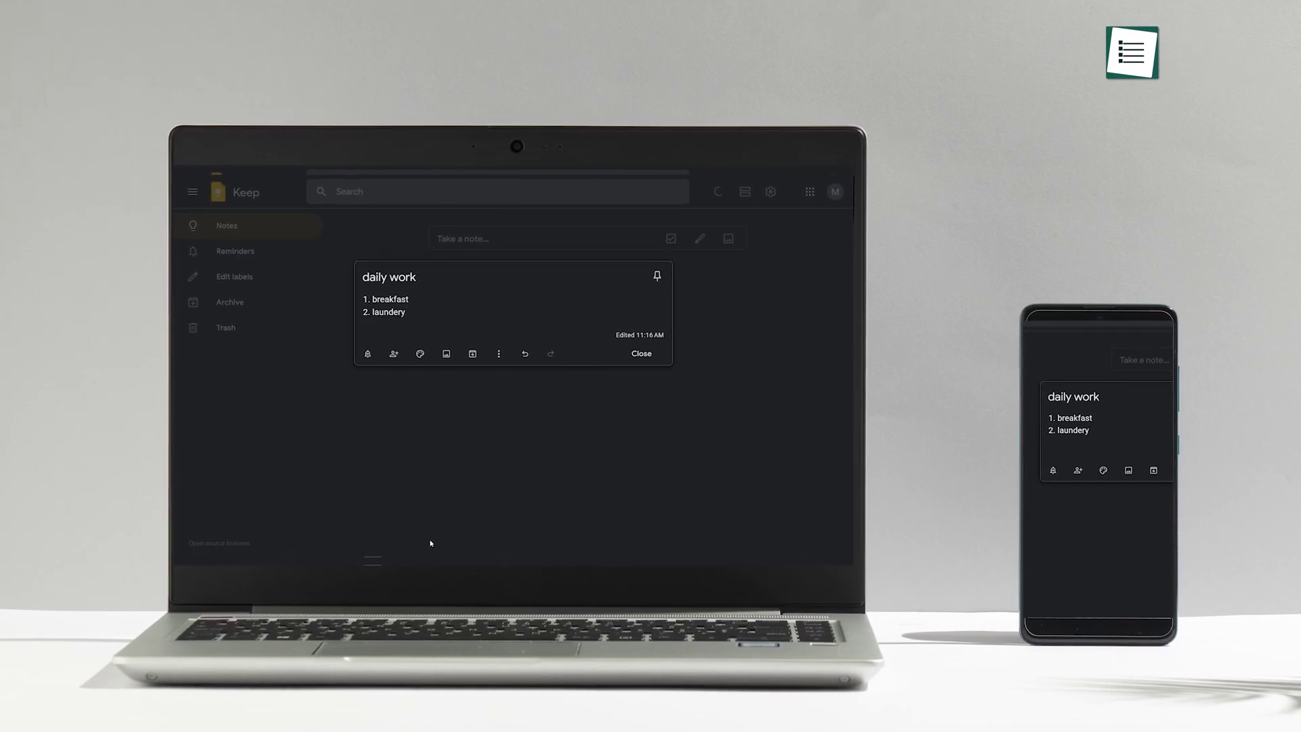
pyautogui.press('Return')
pyautogui.write('gardening')
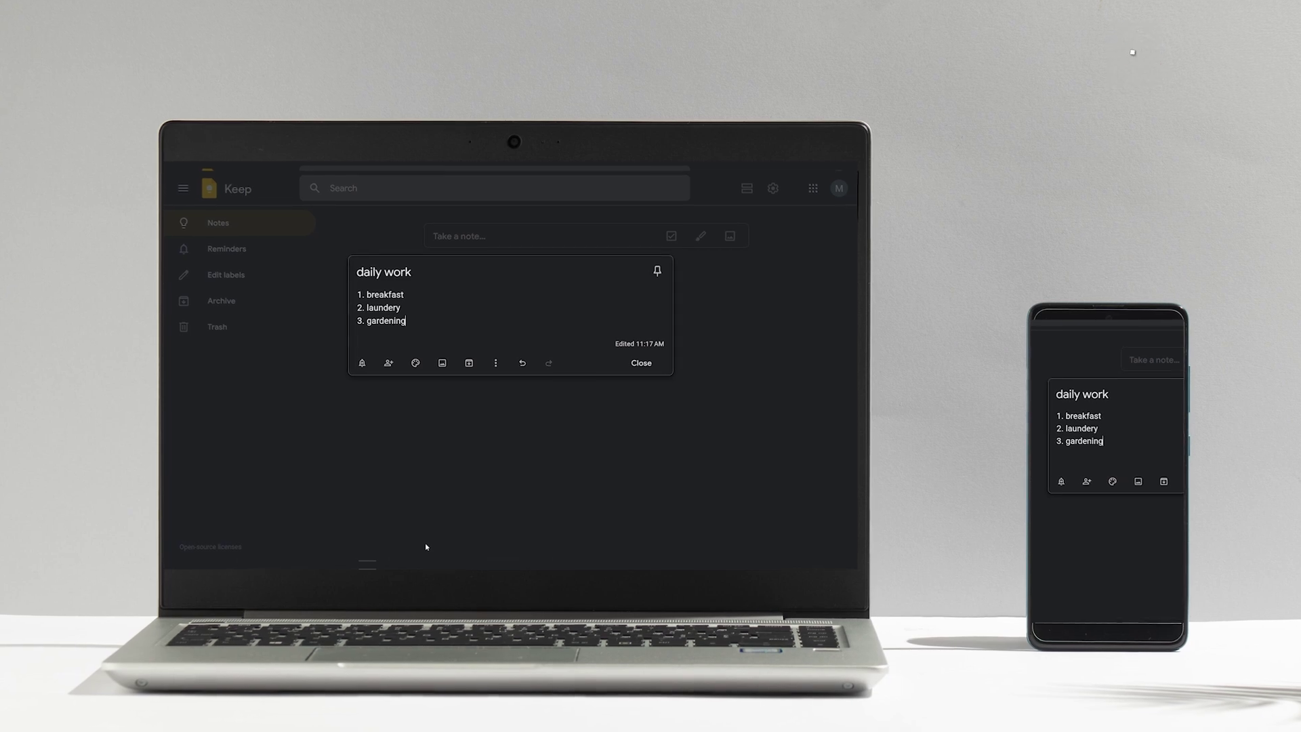
pyautogui.press('Return')
pyautogui.write('lunch')
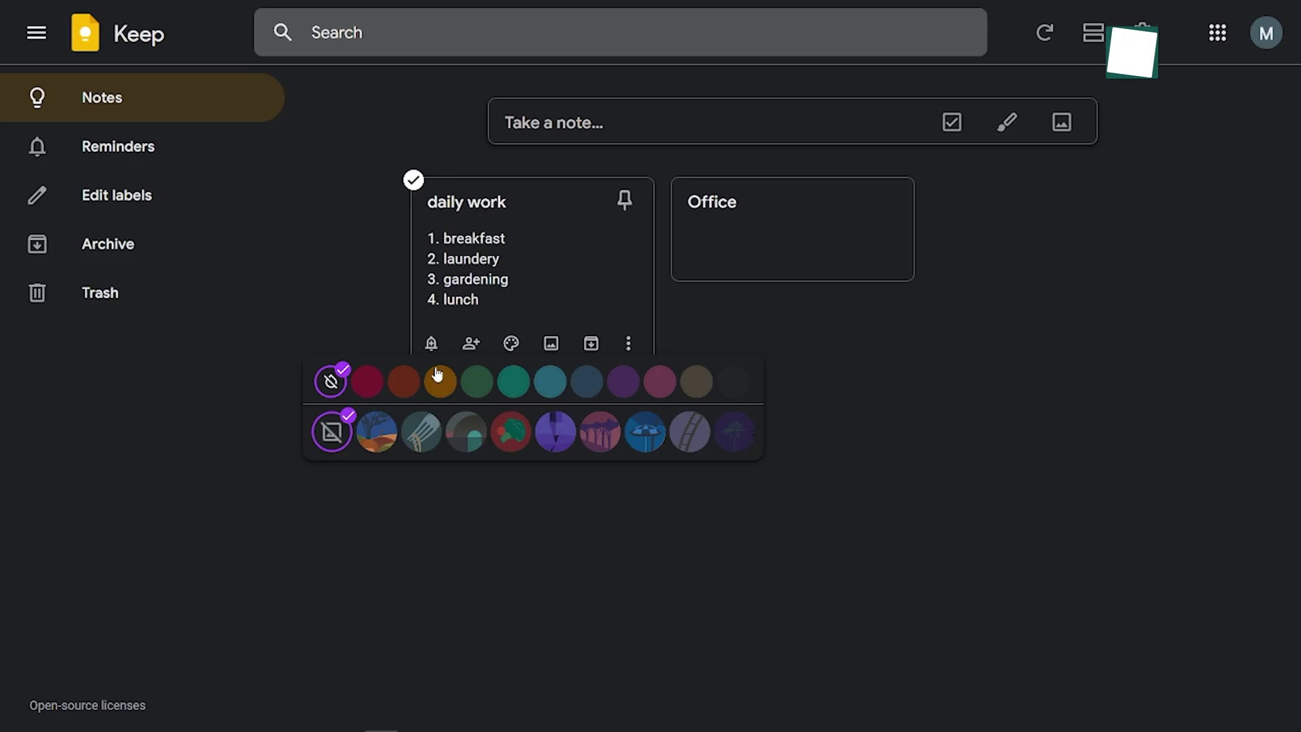
# Colour the daily work note Blossom pink and give the Office note the purple background
pyautogui.click(405, 382)
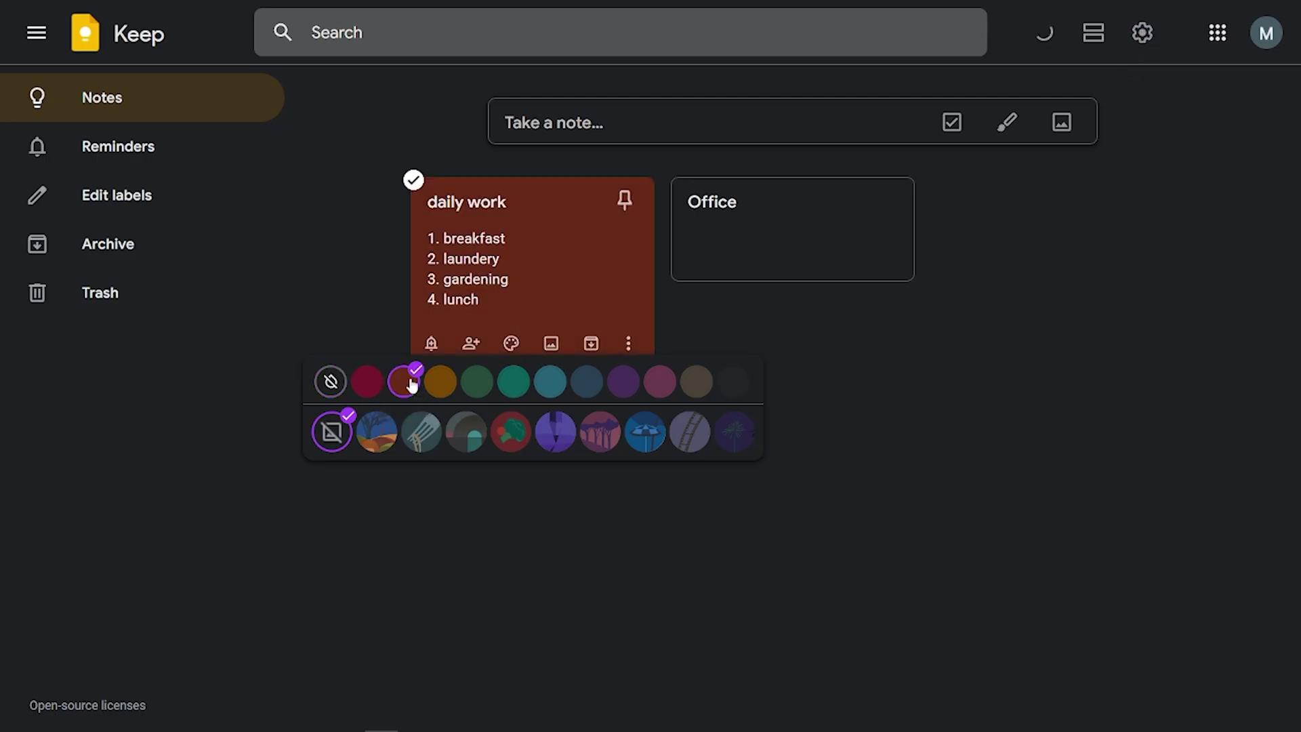
pyautogui.click(468, 385)
pyautogui.click(549, 392)
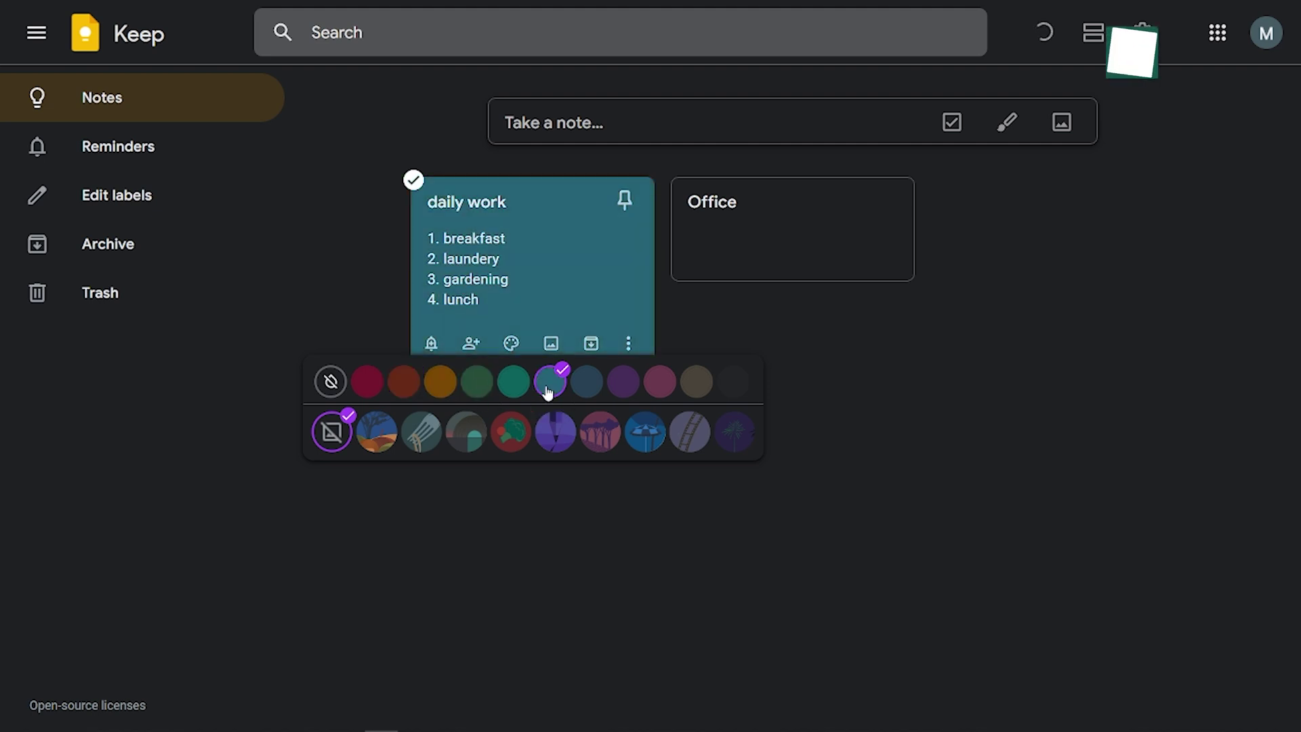
pyautogui.click(660, 382)
pyautogui.moveTo(772, 259)
pyautogui.click(637, 351)
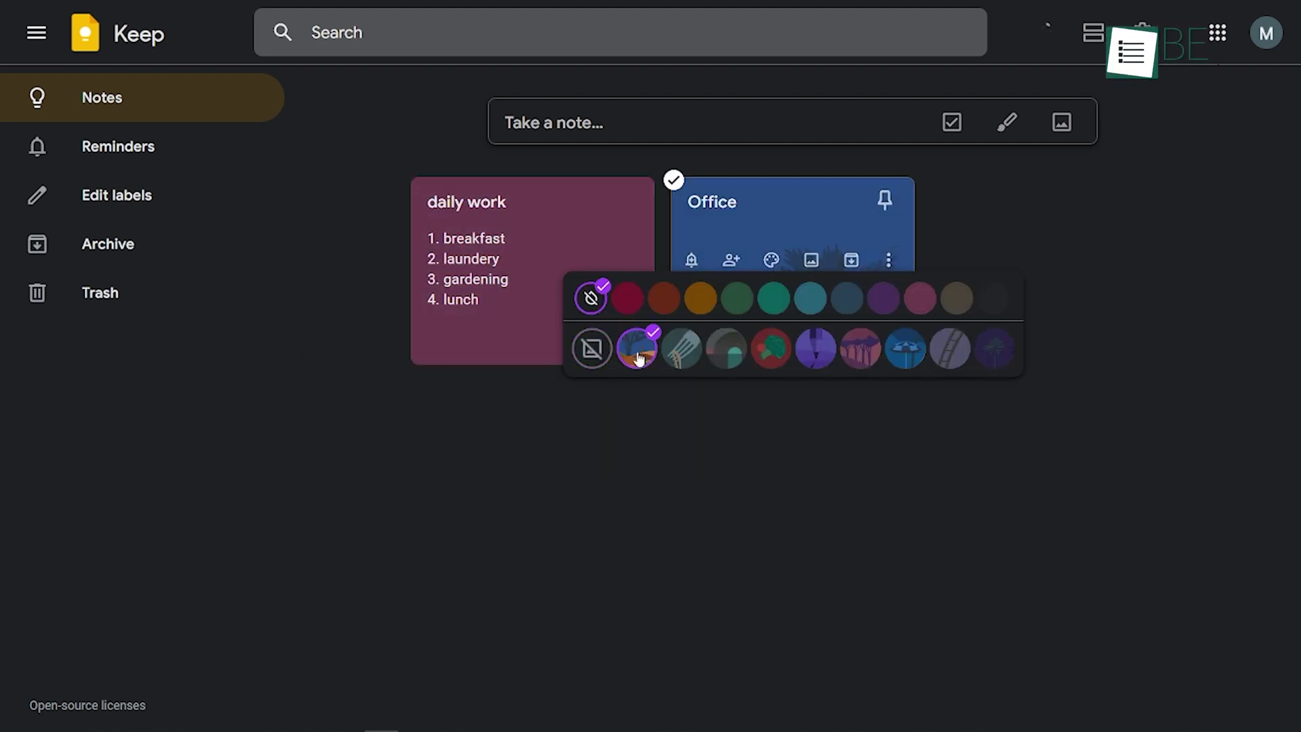
pyautogui.click(686, 358)
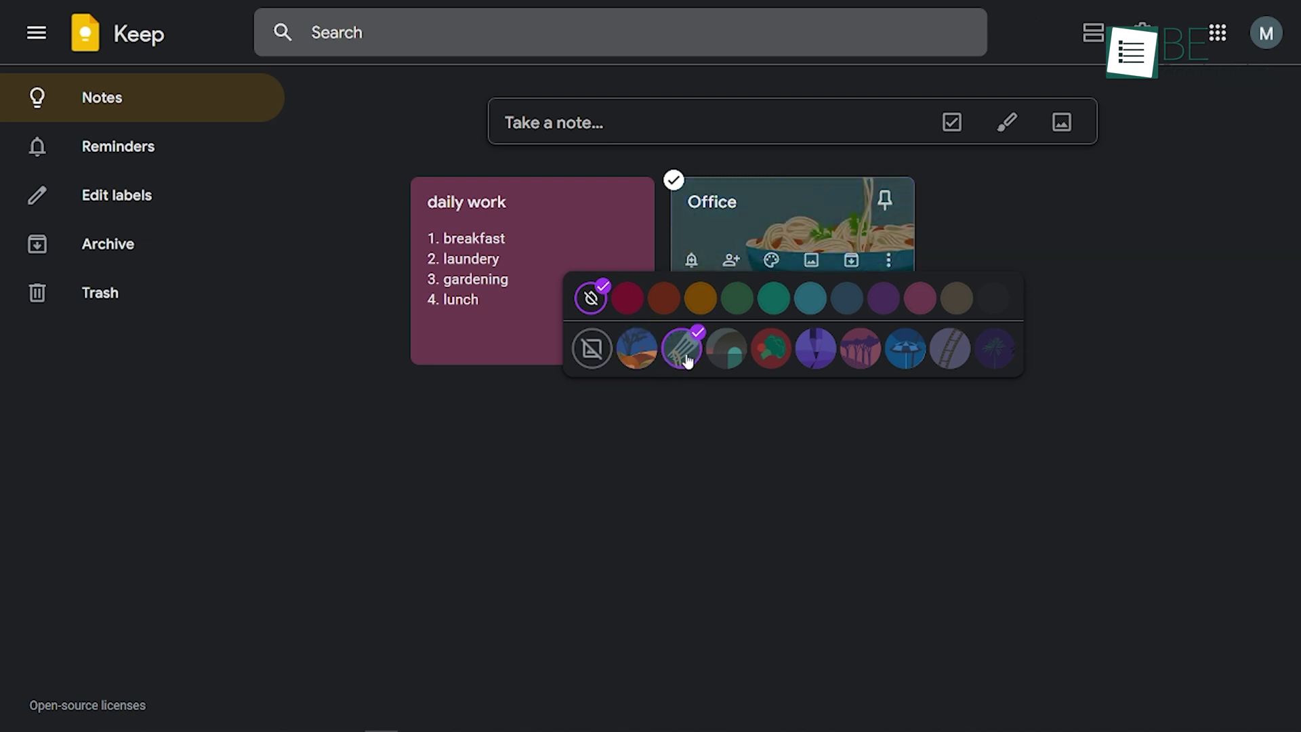
pyautogui.click(733, 361)
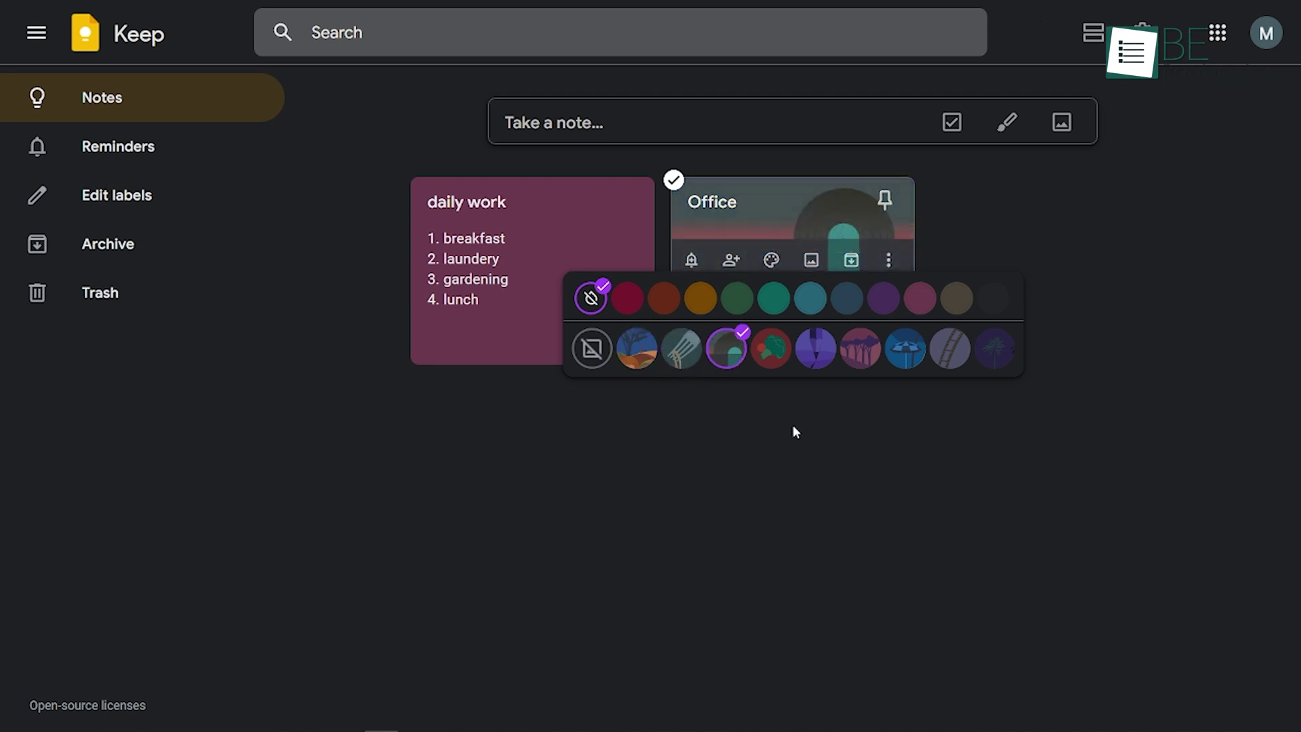
pyautogui.click(817, 352)
# Add a reminder to daily work for Jul 27, 2024, 8:00 AM, repeating daily
pyautogui.click(432, 346)
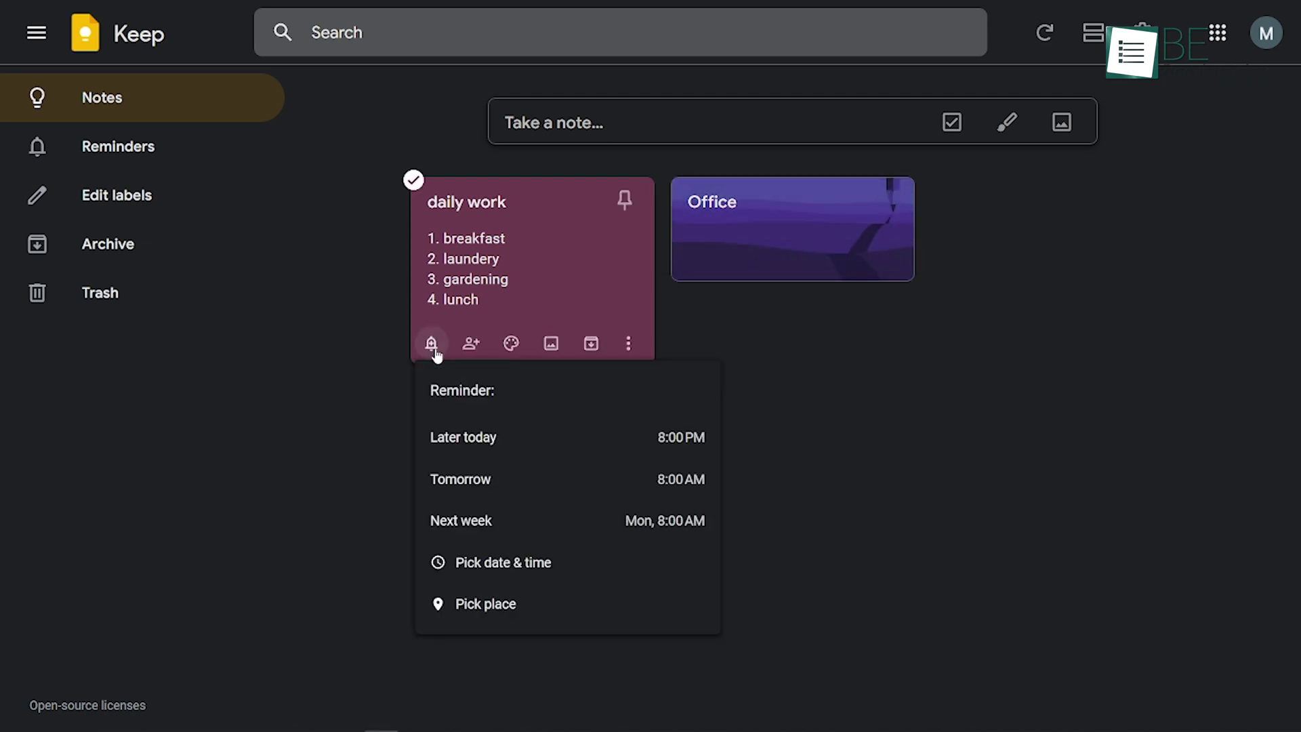
pyautogui.click(601, 434)
pyautogui.click(435, 387)
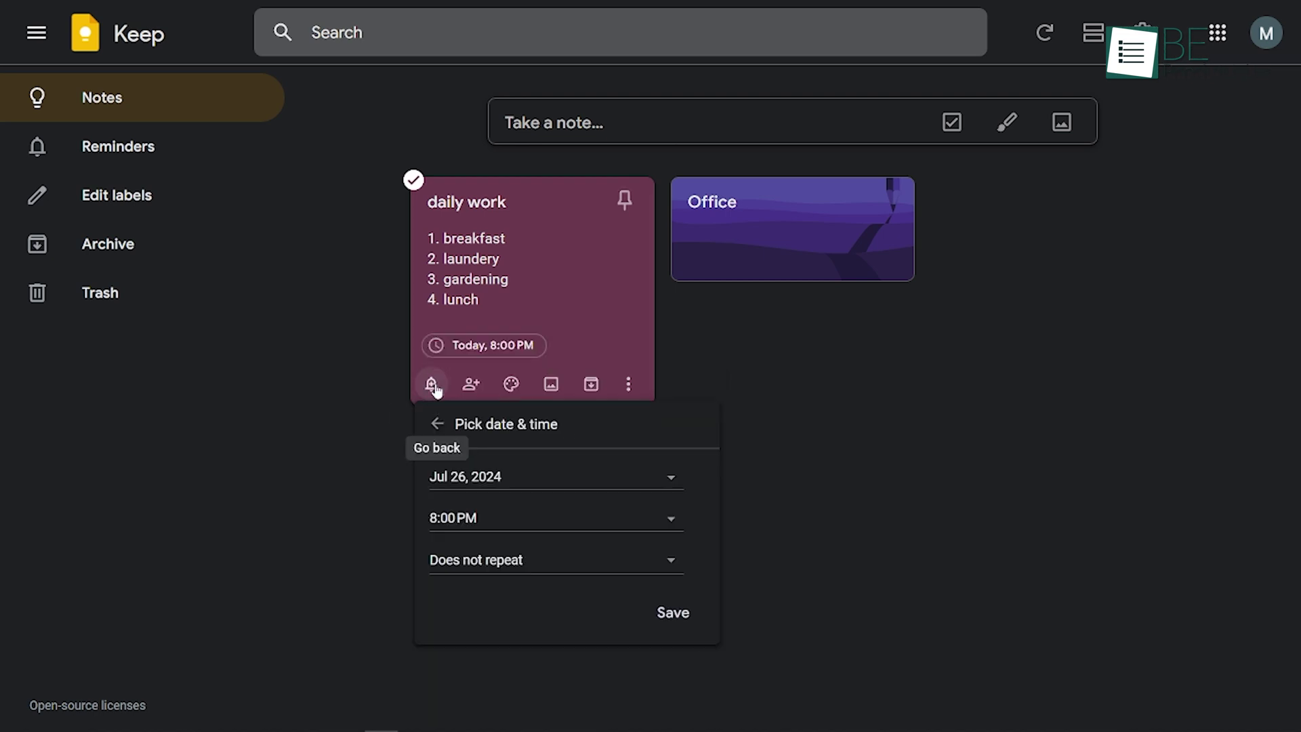
pyautogui.click(667, 483)
pyautogui.click(614, 659)
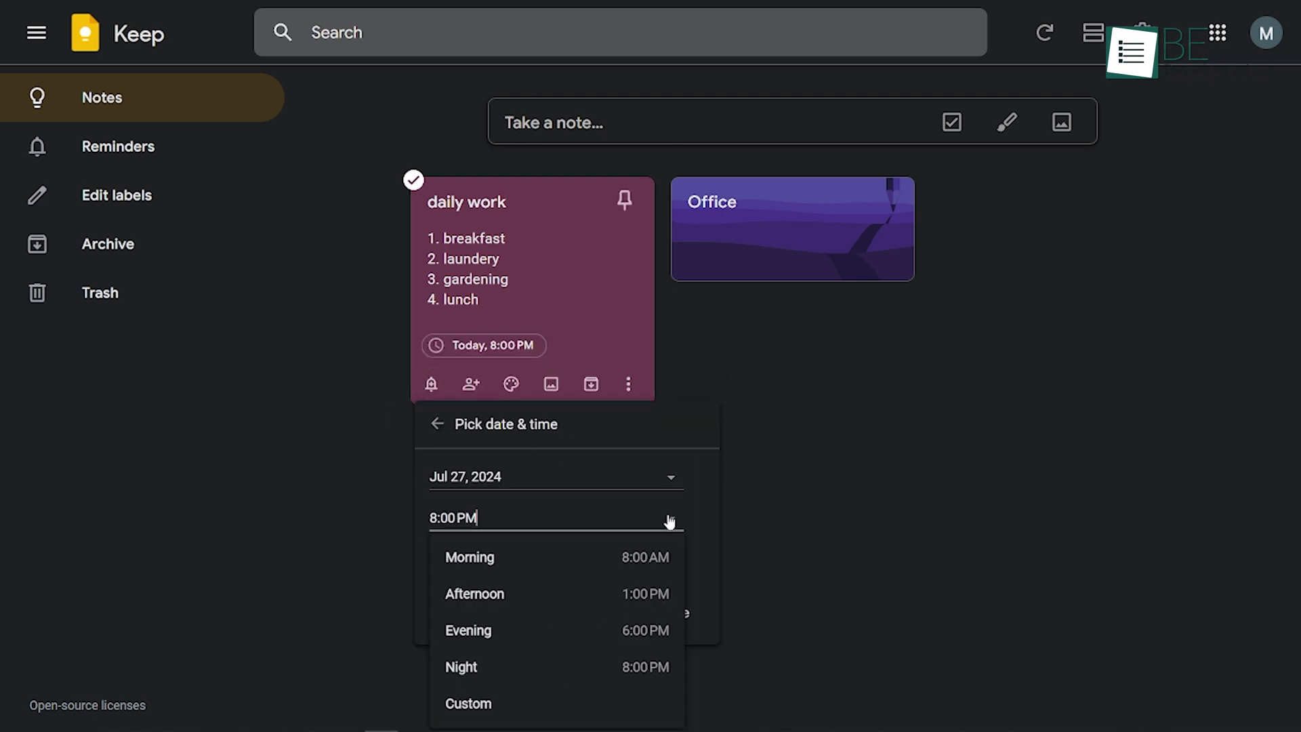
pyautogui.click(649, 563)
pyautogui.click(668, 567)
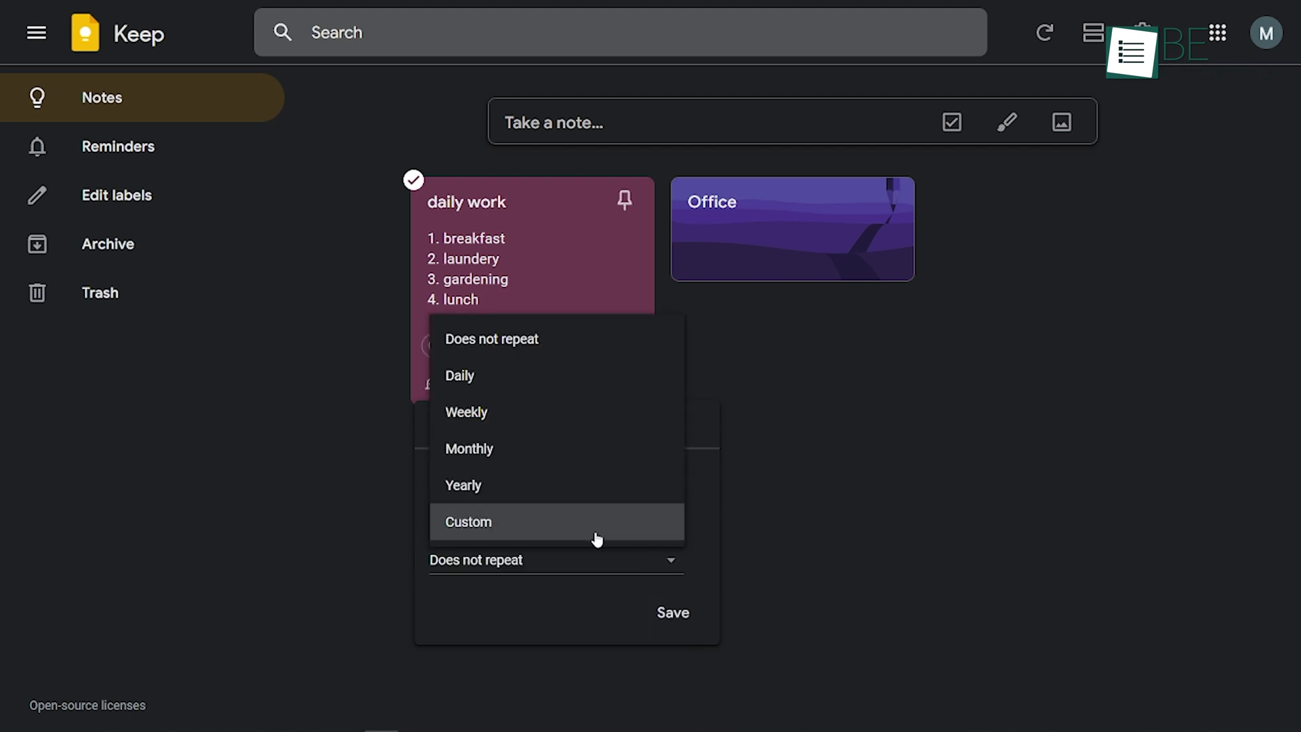
pyautogui.click(596, 534)
pyautogui.click(698, 701)
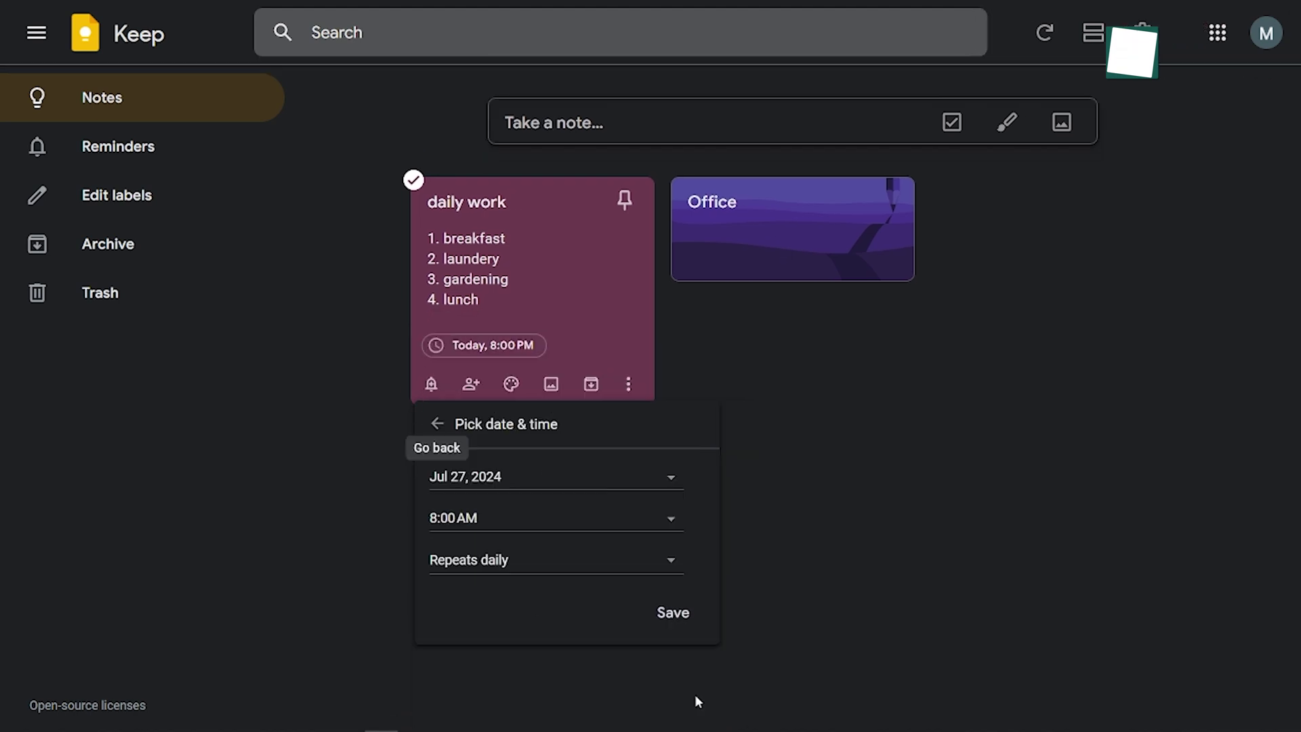
pyautogui.click(674, 613)
# Add a collaborator's e-mail address to the daily work note and save it
pyautogui.click(472, 384)
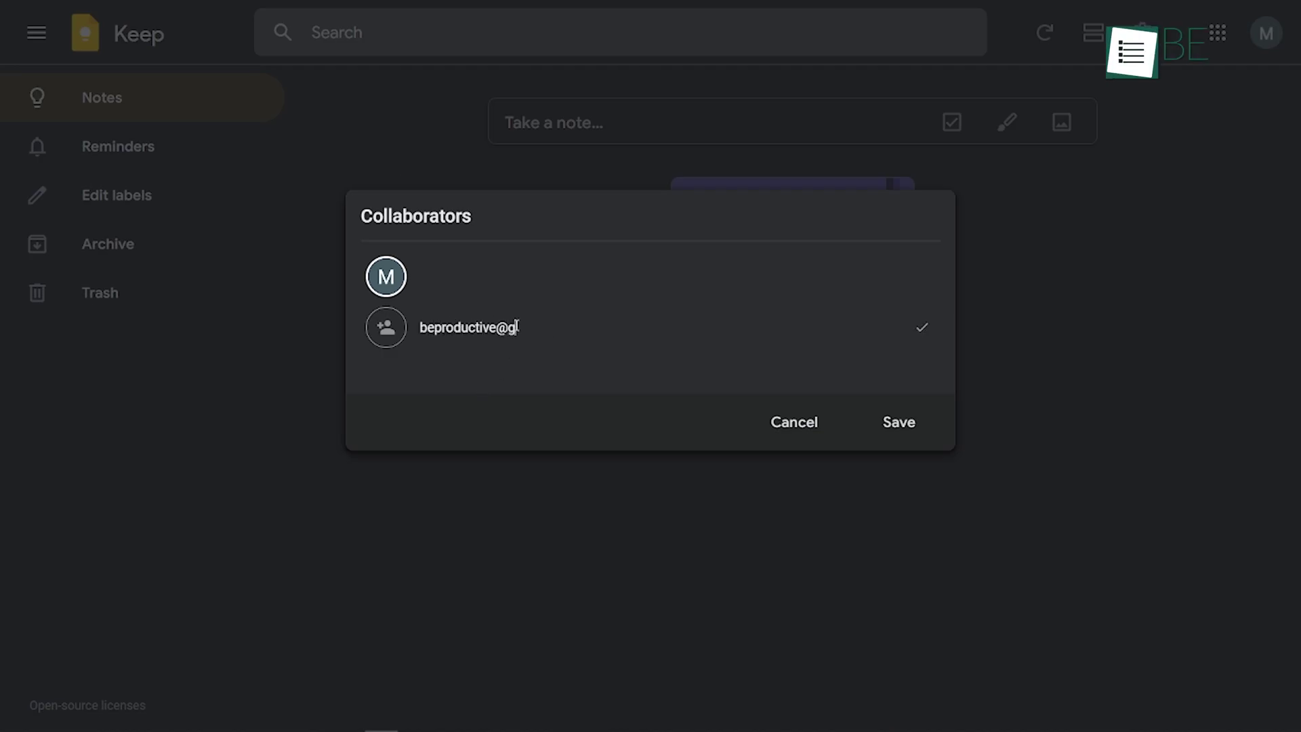
pyautogui.click(900, 427)
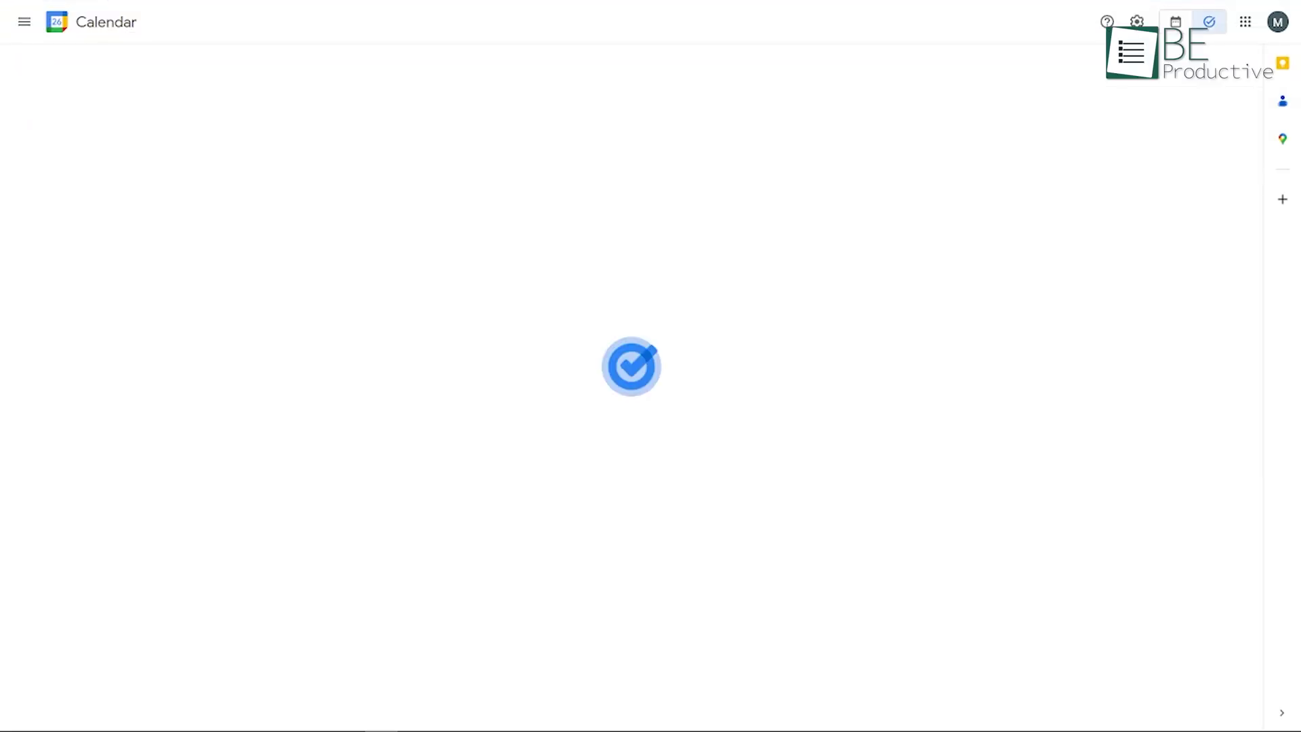
# Add prepare lunch and laundry to My Tasks, then create a Set up team meeting task at 9:00am
pyautogui.click(549, 102)
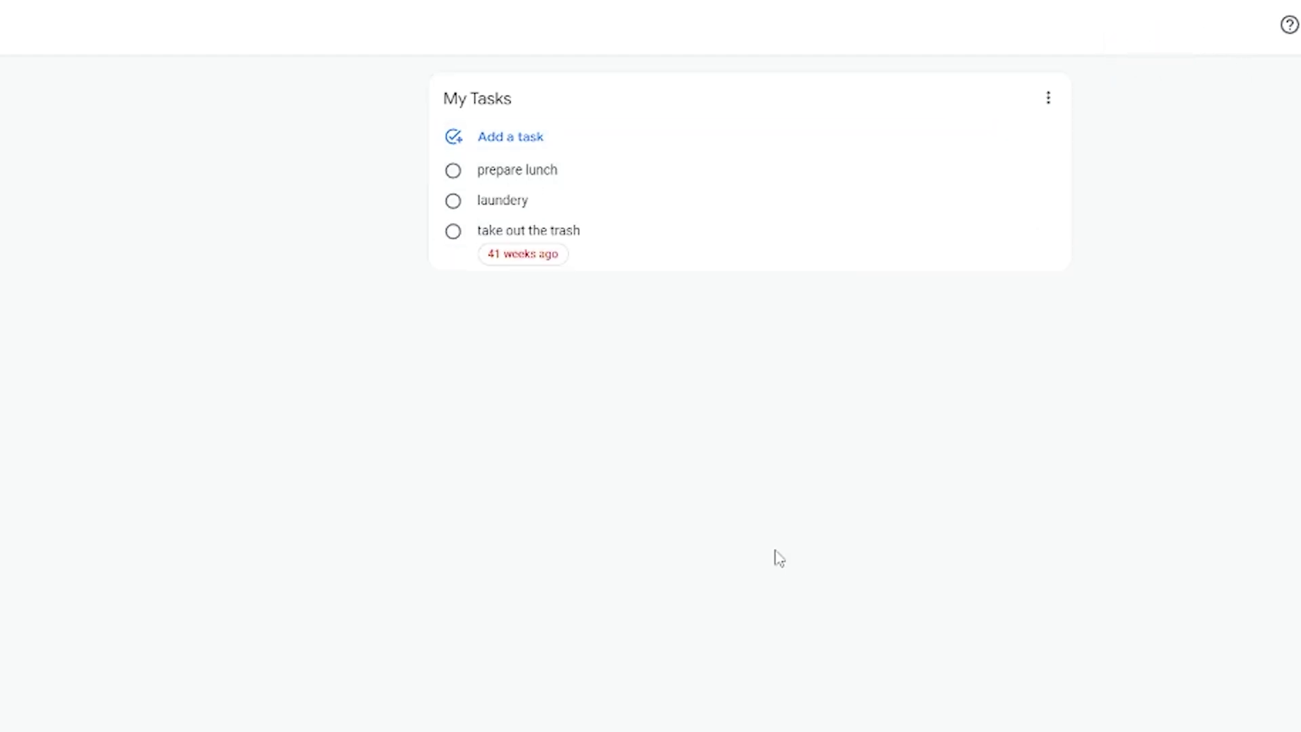
pyautogui.click(517, 160)
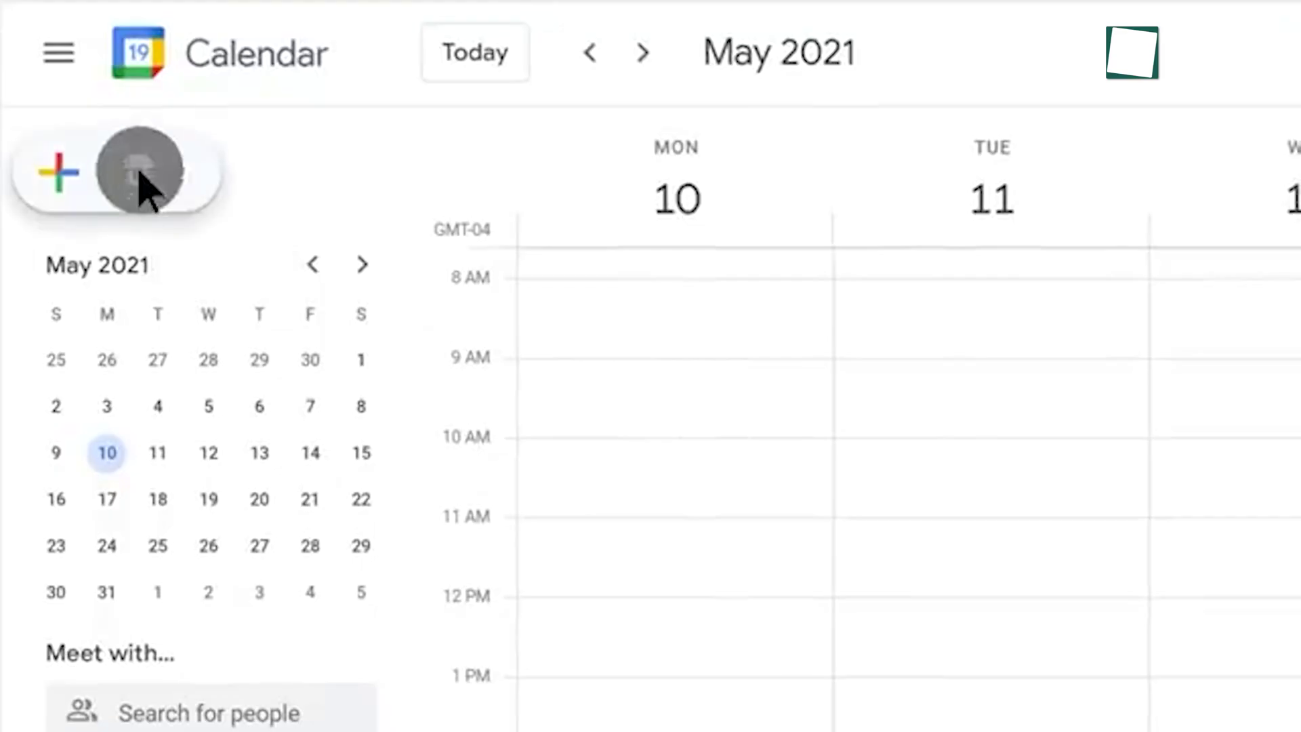
pyautogui.click(139, 174)
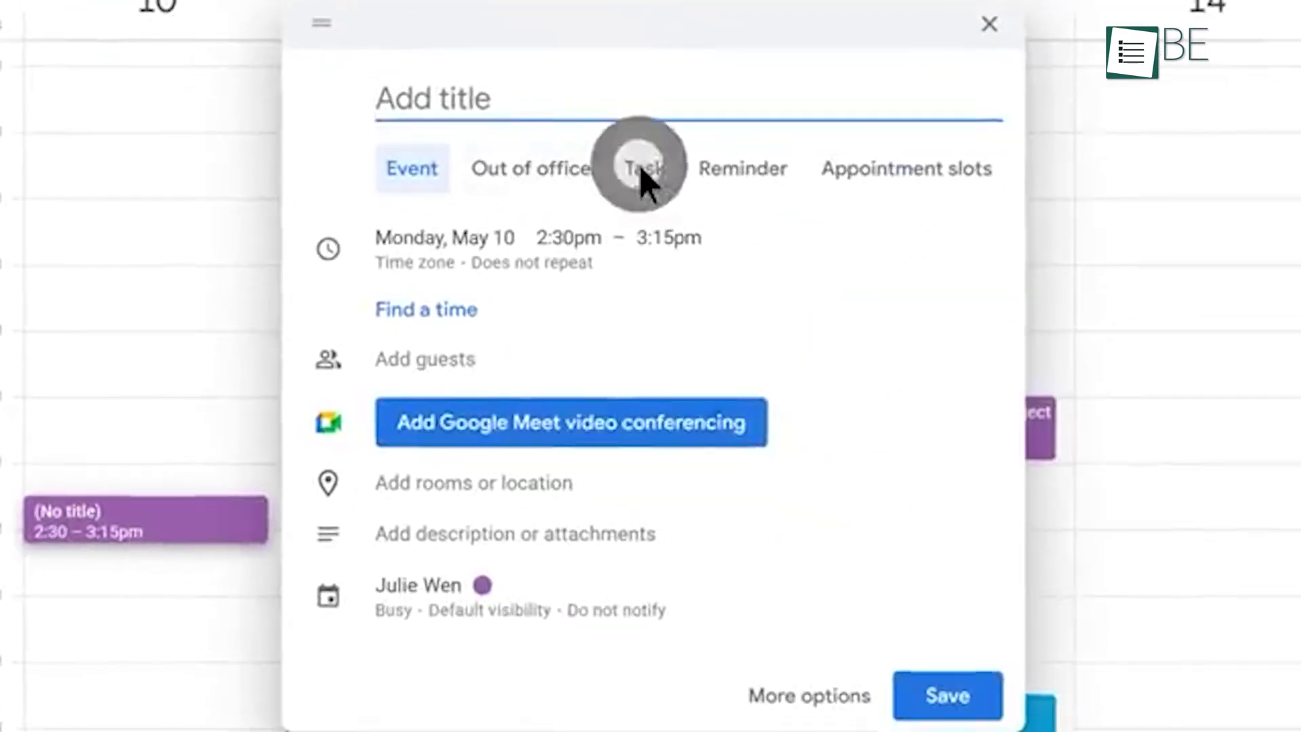
pyautogui.click(641, 169)
pyautogui.click(383, 107)
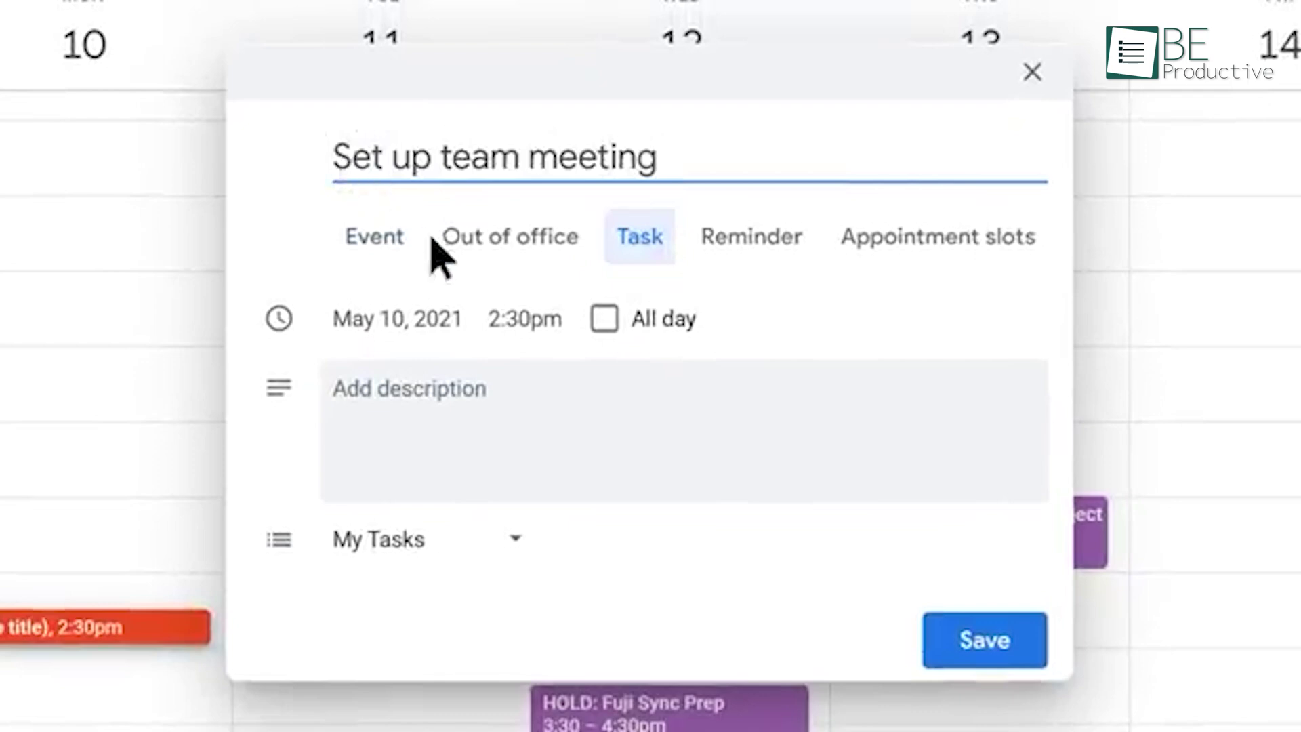
pyautogui.click(525, 332)
pyautogui.scroll(10, 523, 401)
pyautogui.click(522, 400)
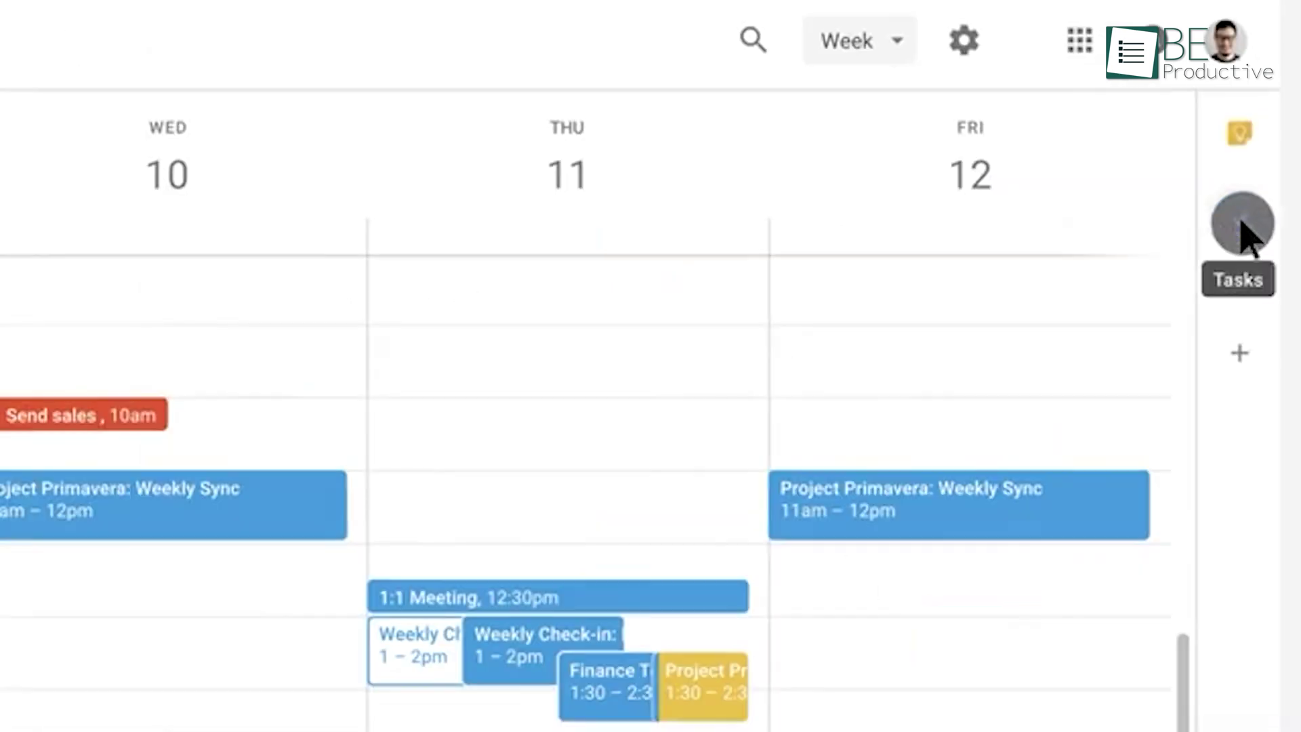
pyautogui.click(1242, 224)
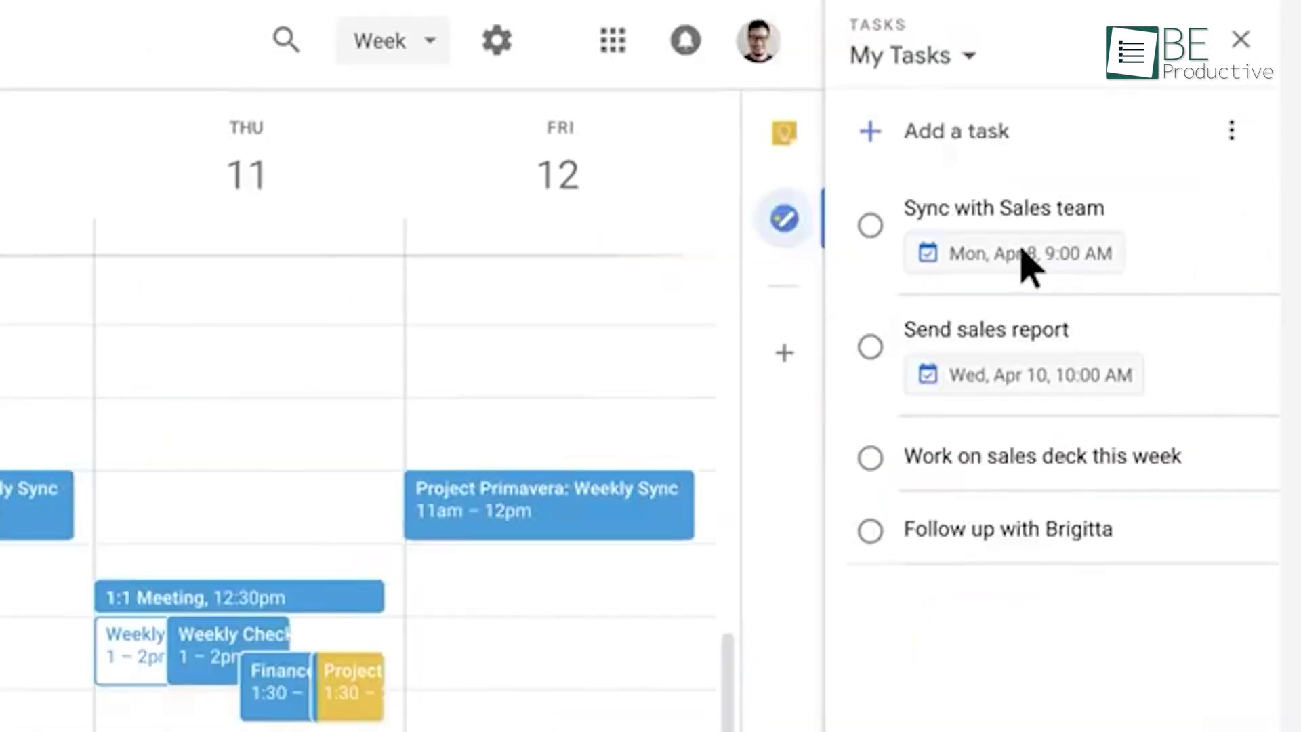
# Make the Sync with Sales team task repeat every 1 day from April 8, 9:00 AM
pyautogui.click(981, 267)
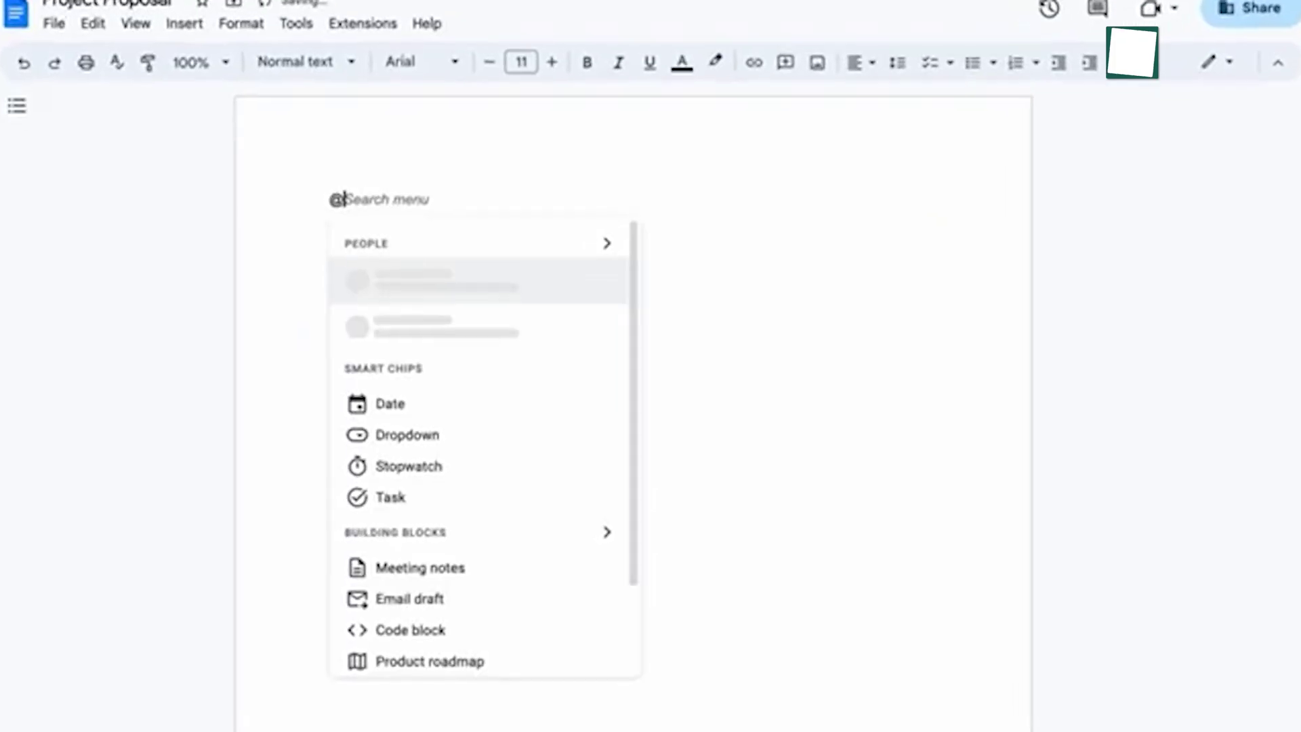
pyautogui.write('che')
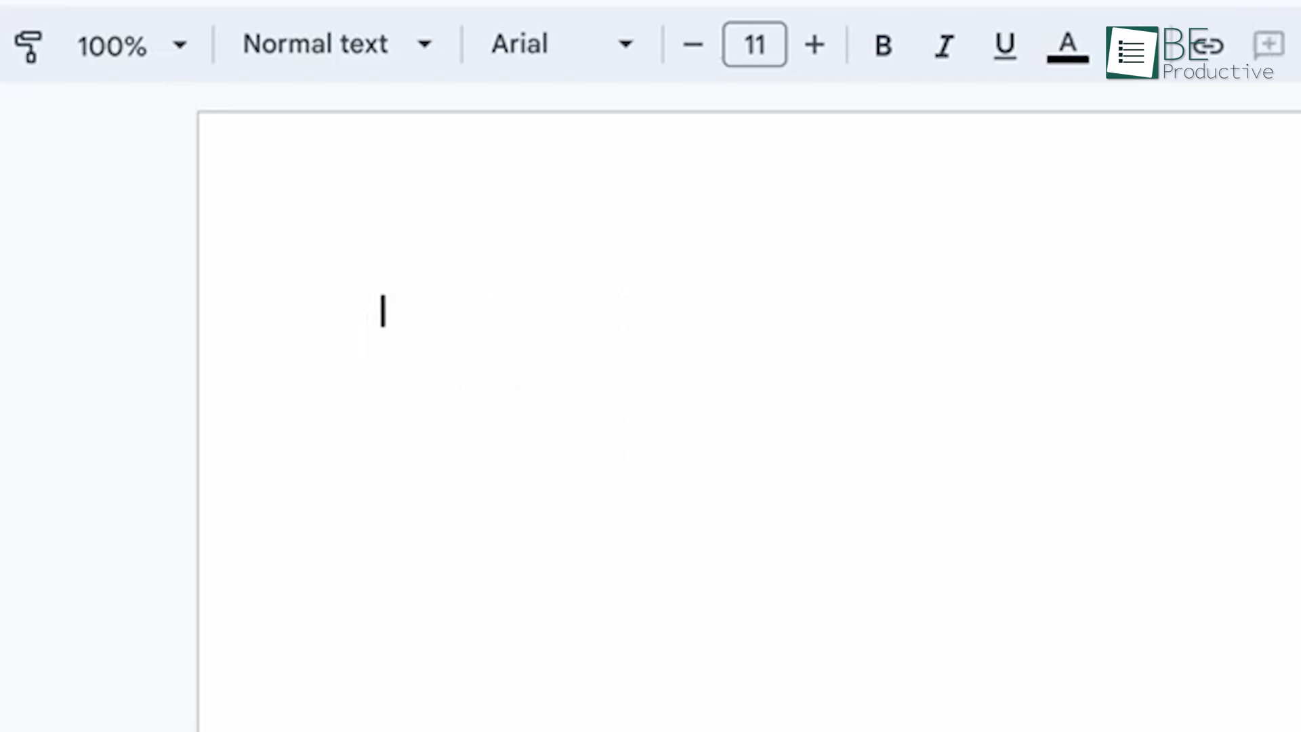
pyautogui.write('@task')
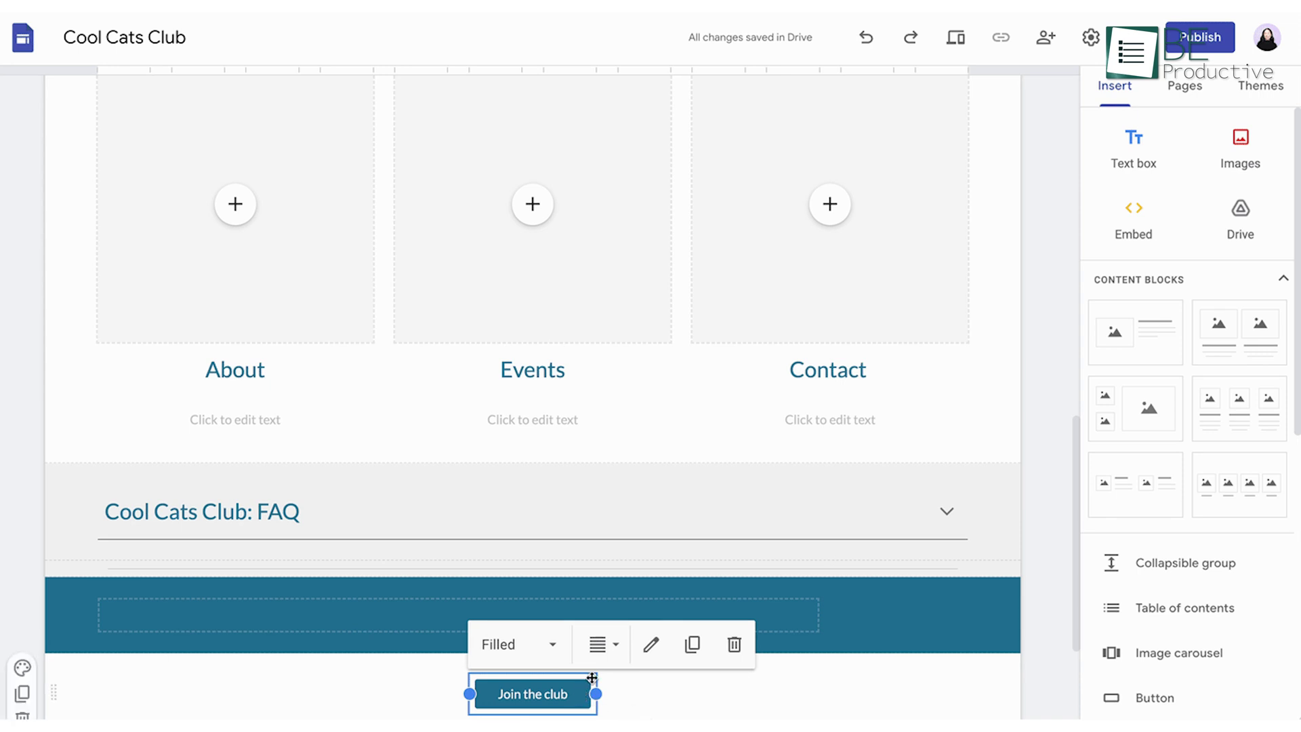
# Move the Join the club button into the Contact column
pyautogui.moveTo(593, 675); pyautogui.dragTo(929, 242)
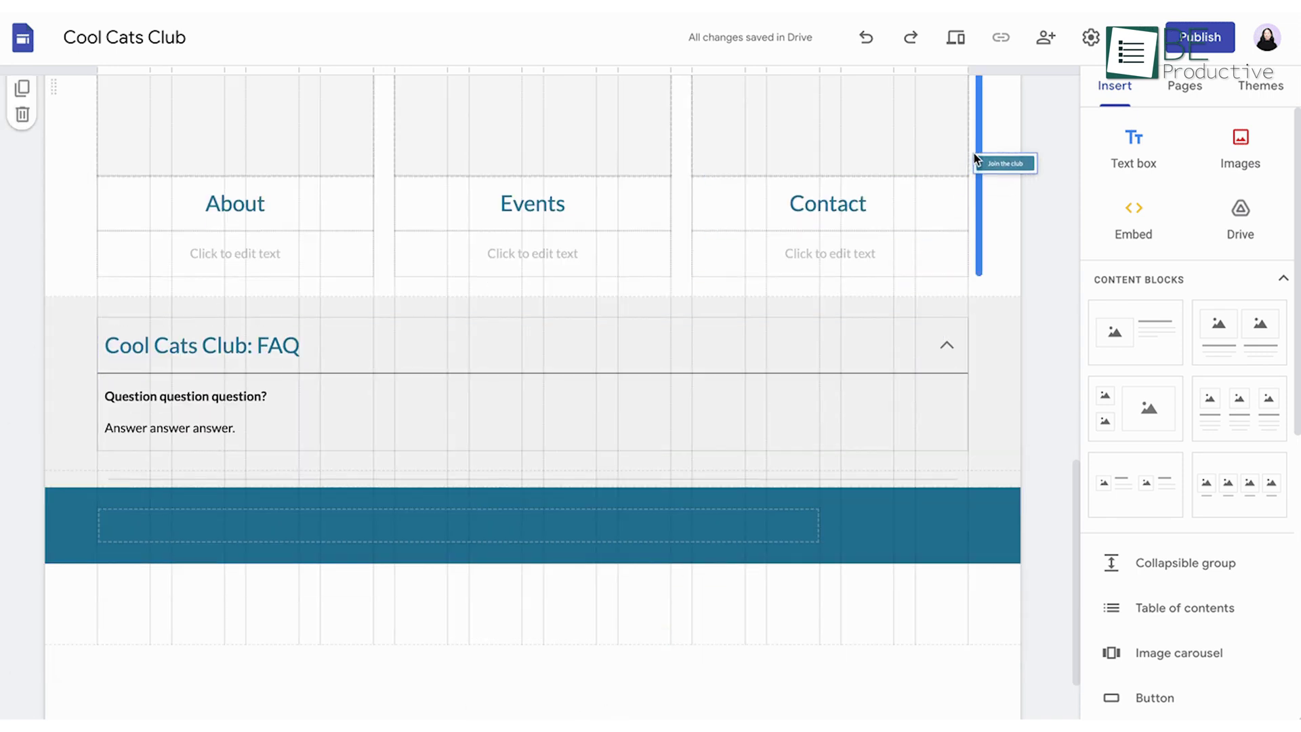
pyautogui.moveTo(973, 153); pyautogui.dragTo(974, 156)
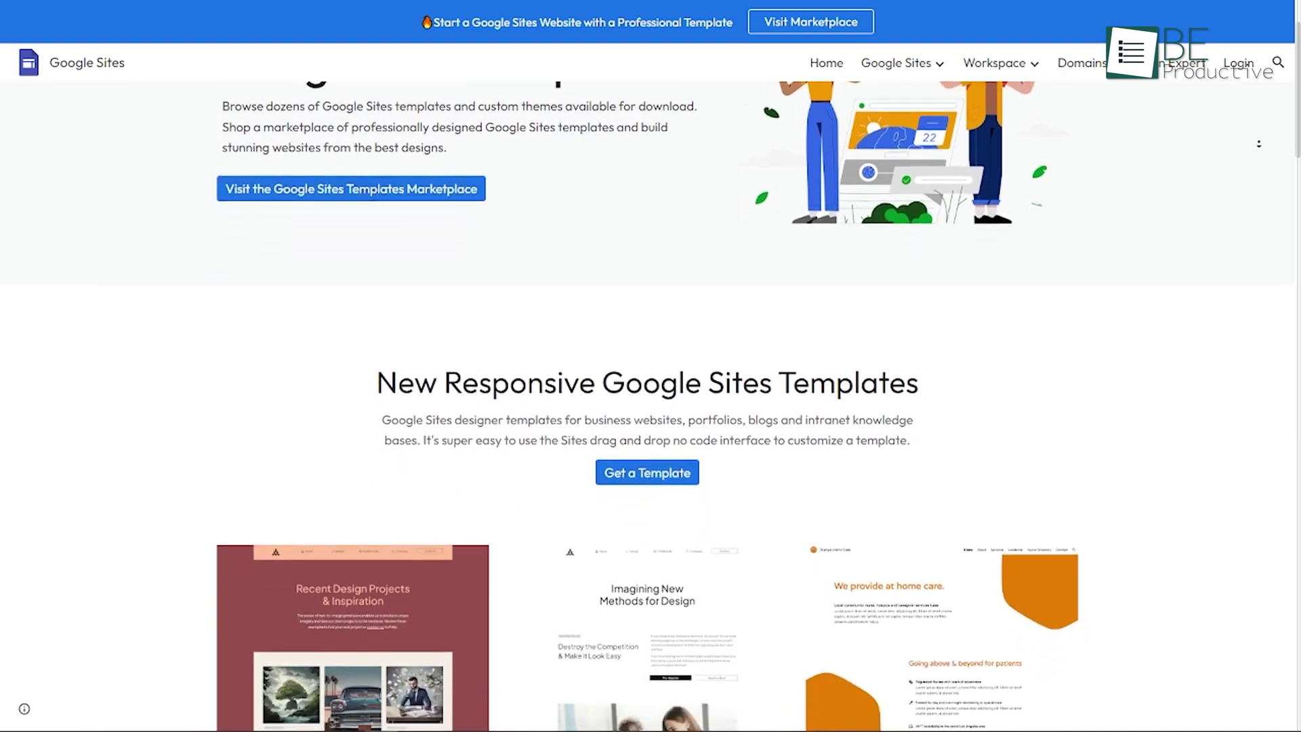
pyautogui.scroll(-5, 651, 406)
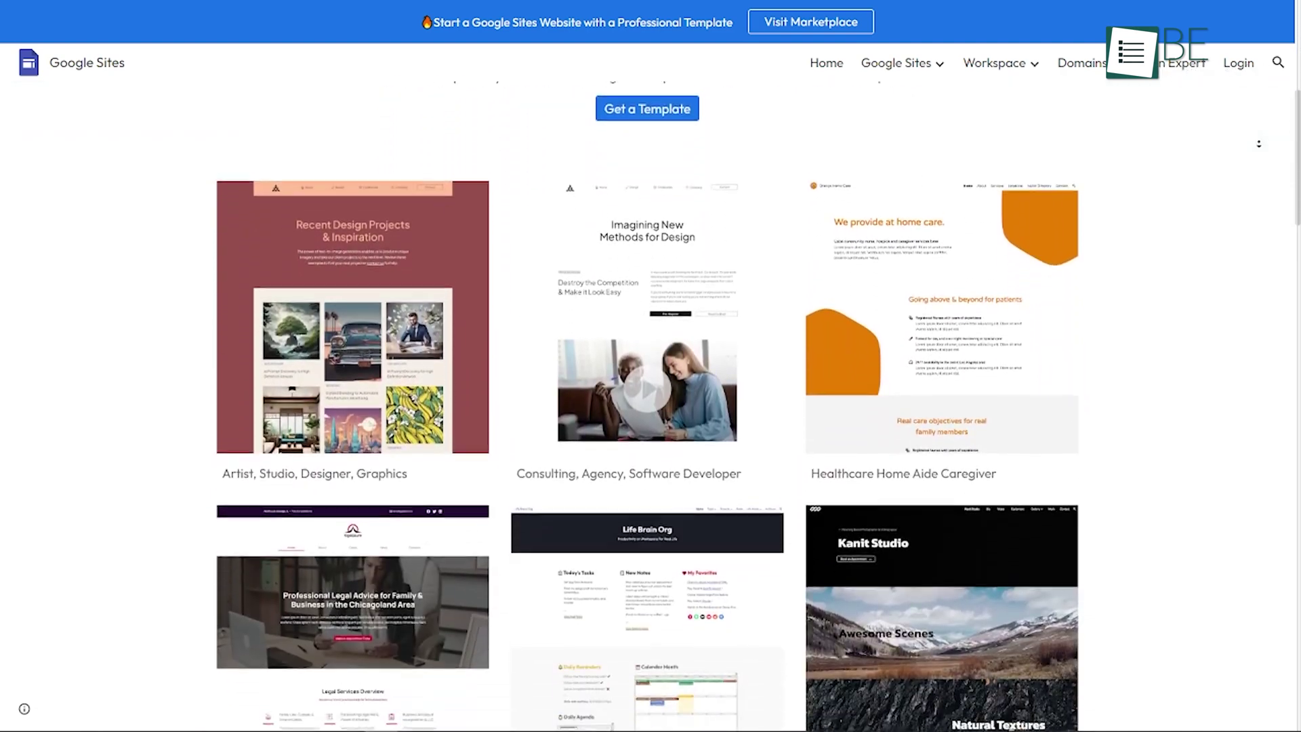
pyautogui.scroll(-5, 650, 407)
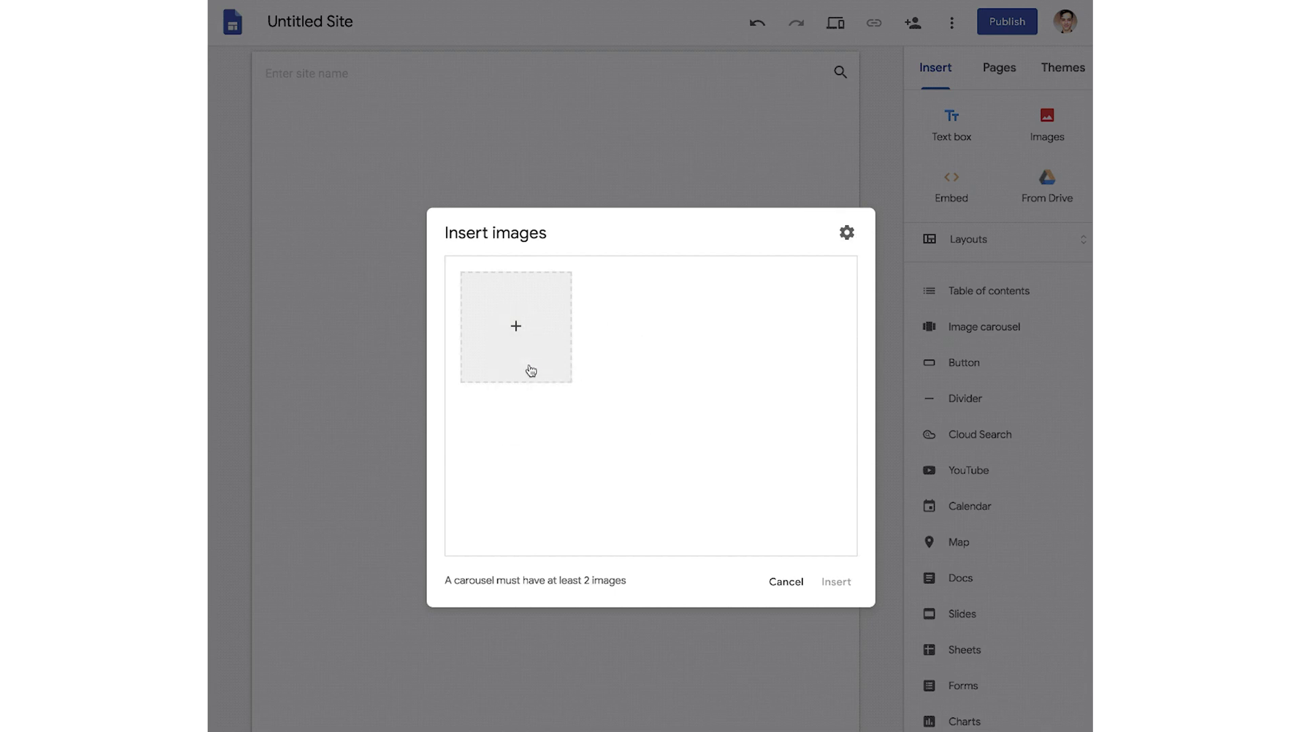
# Add several selected image files to the image carousel
pyautogui.click(531, 371)
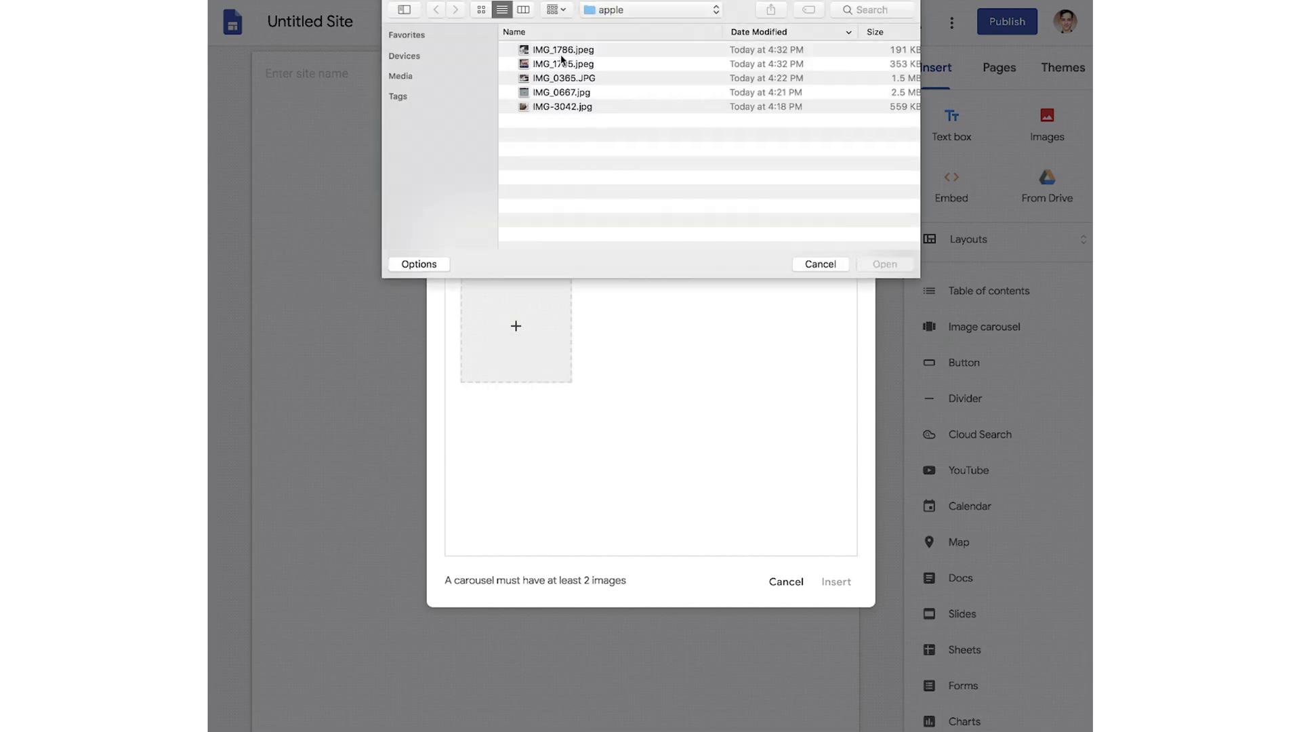
pyautogui.click(564, 60)
pyautogui.keyDown('shift'); pyautogui.click(563, 109); pyautogui.keyUp('shift')
pyautogui.click(886, 263)
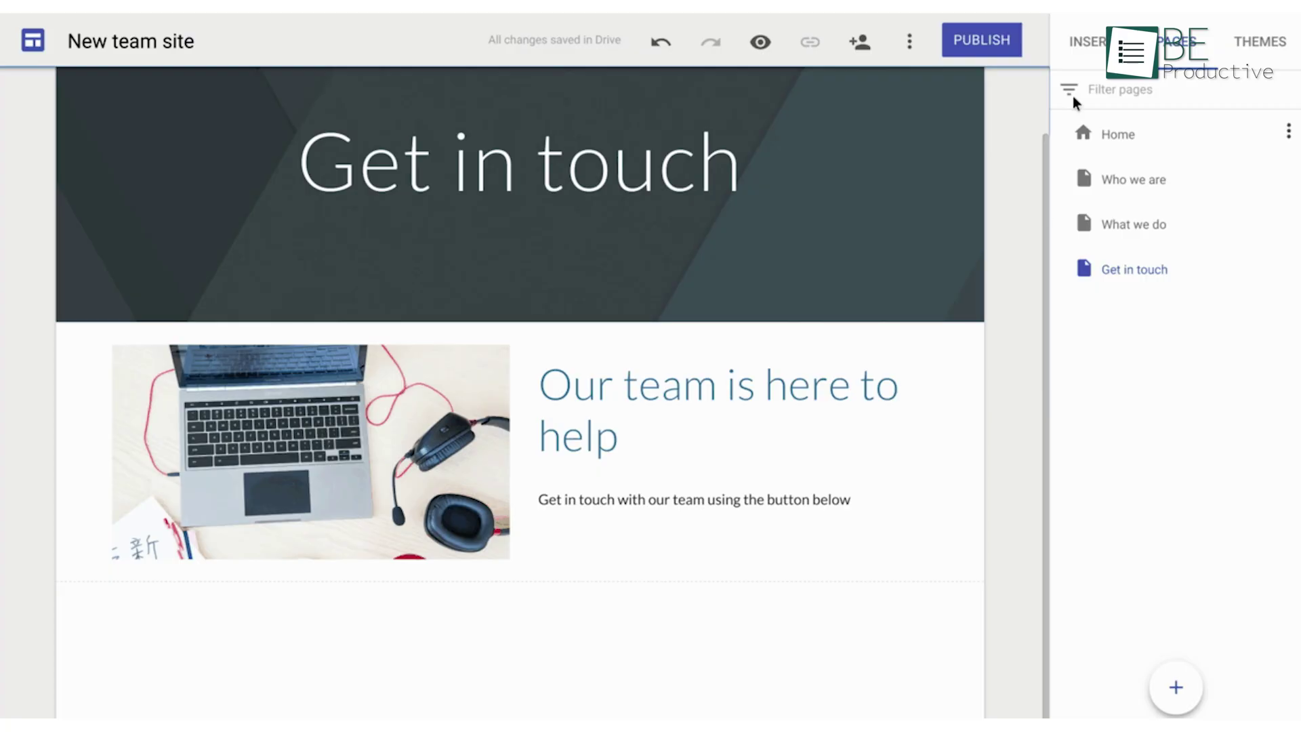
pyautogui.click(1081, 56)
pyautogui.click(1107, 571)
pyautogui.write('Contact Us')
pyautogui.press('Tab')
pyautogui.write('http://mysite.google.com/contact')
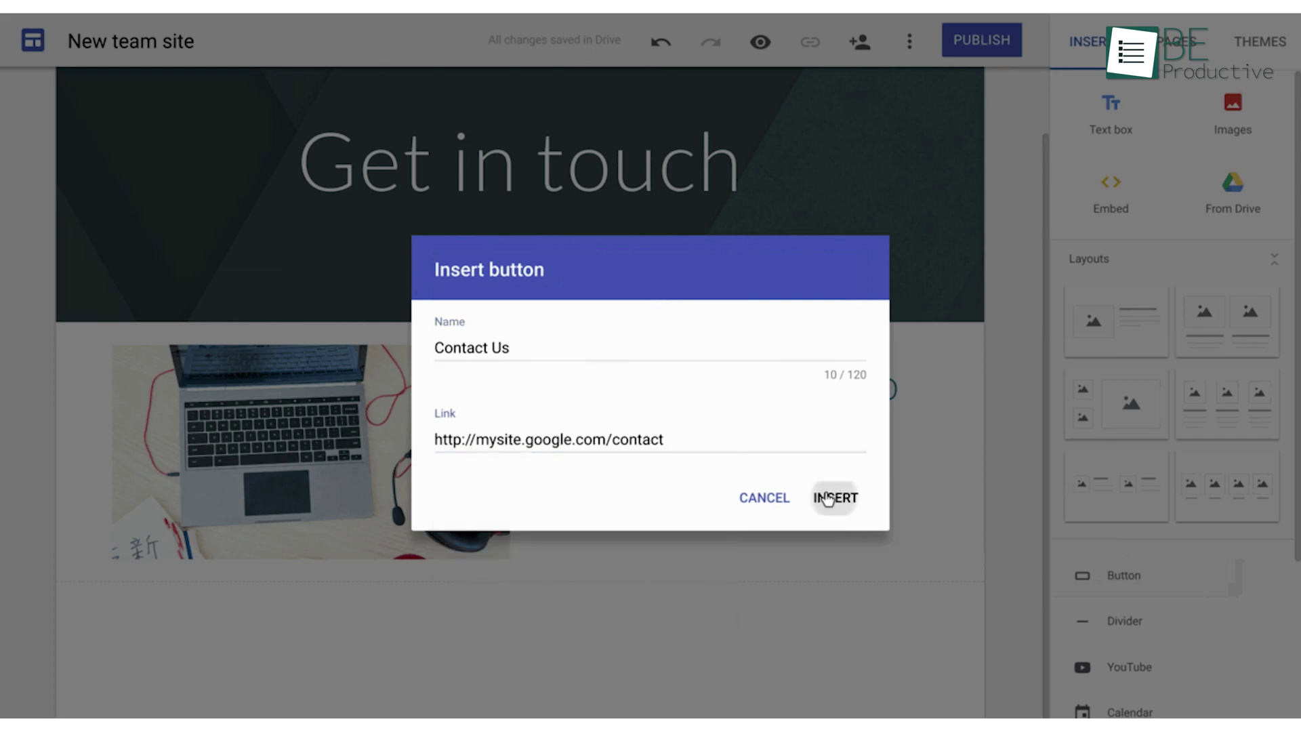
pyautogui.click(829, 499)
pyautogui.moveTo(172, 499); pyautogui.dragTo(625, 430)
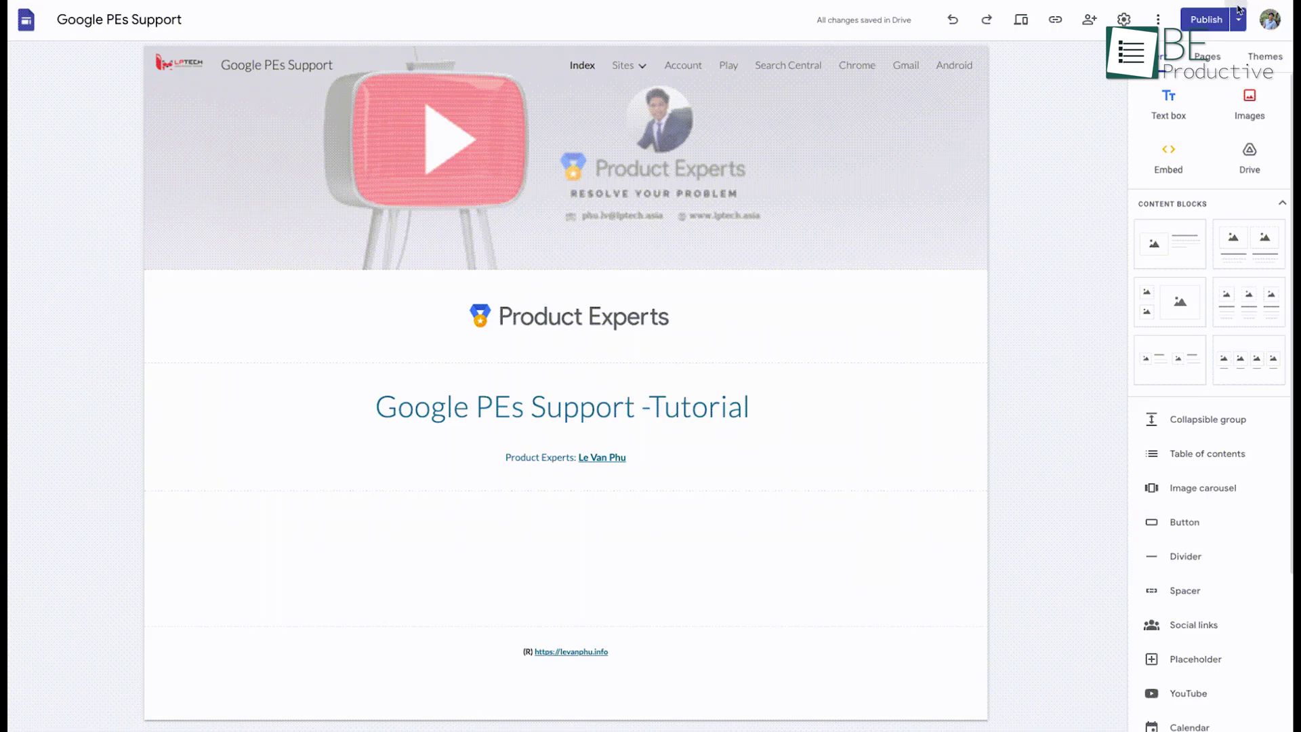
# Hide Cool Website from the site navigation
pyautogui.click(1238, 17)
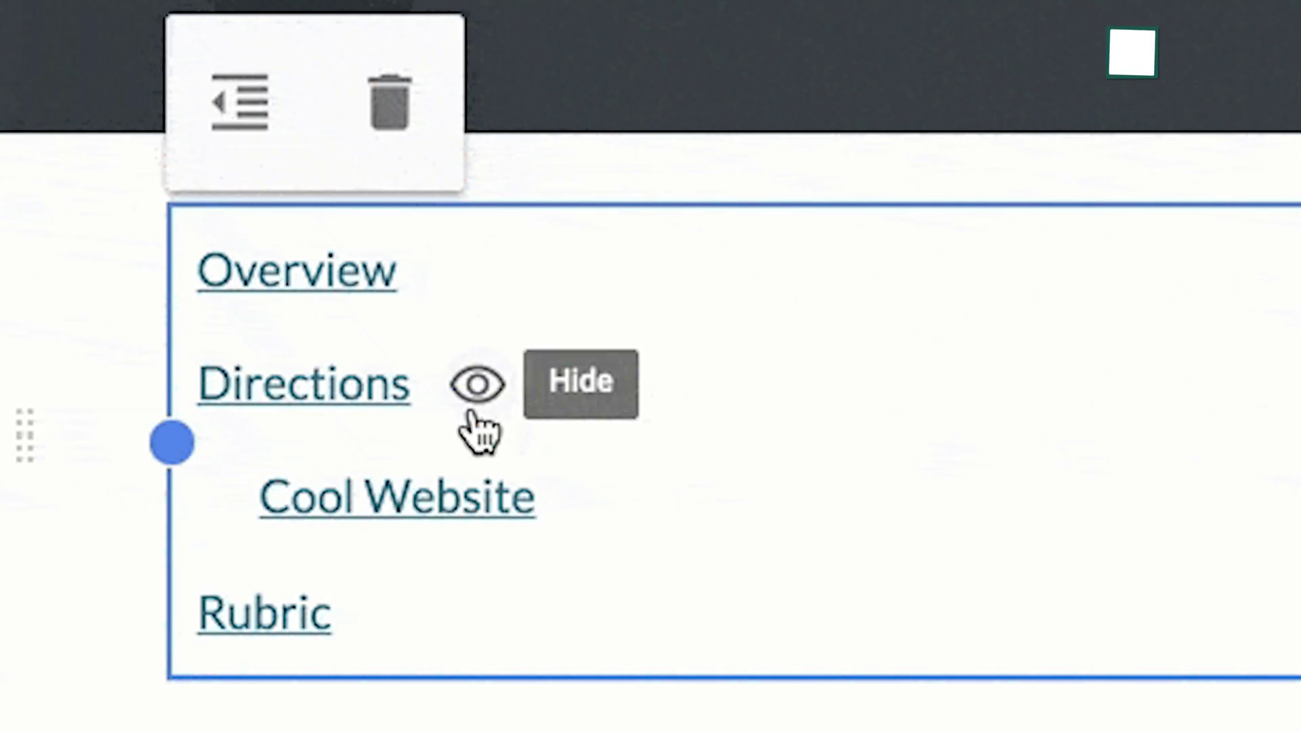
pyautogui.moveTo(576, 539)
pyautogui.click(605, 502)
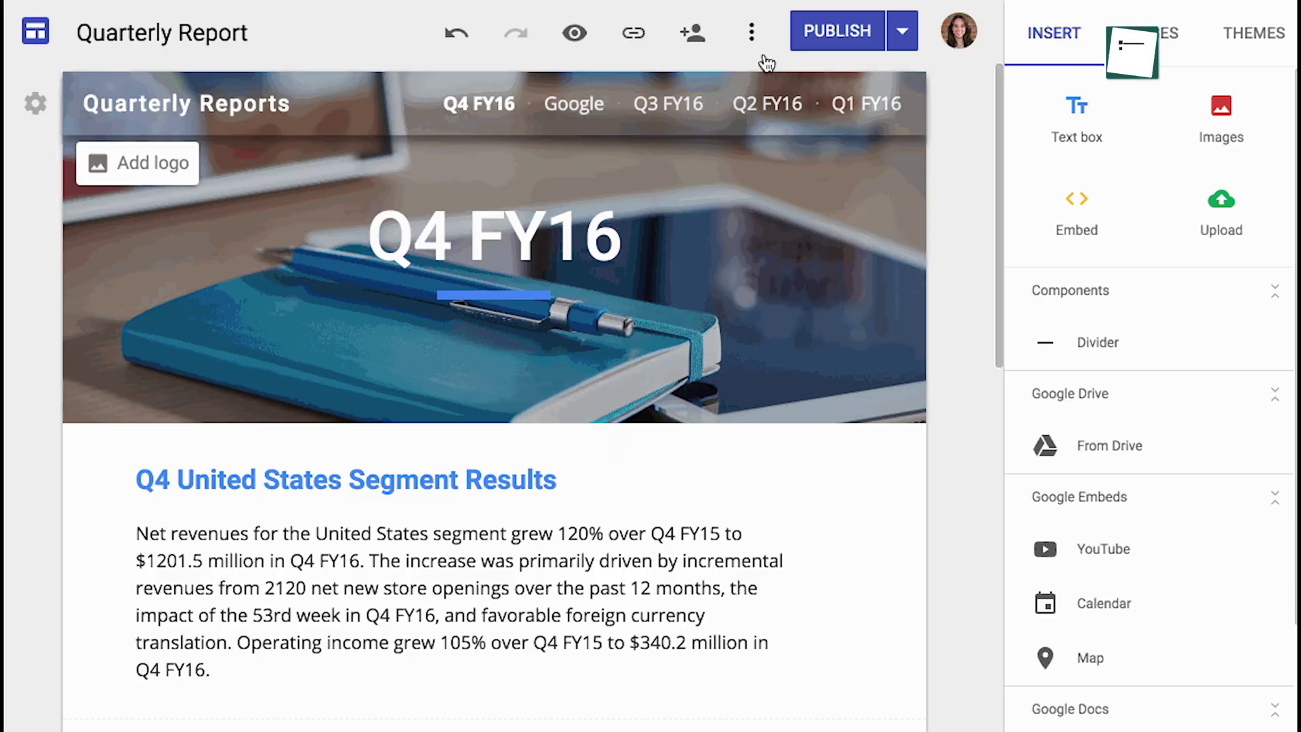
# Set the site's favicon to the Google logo image
pyautogui.click(752, 35)
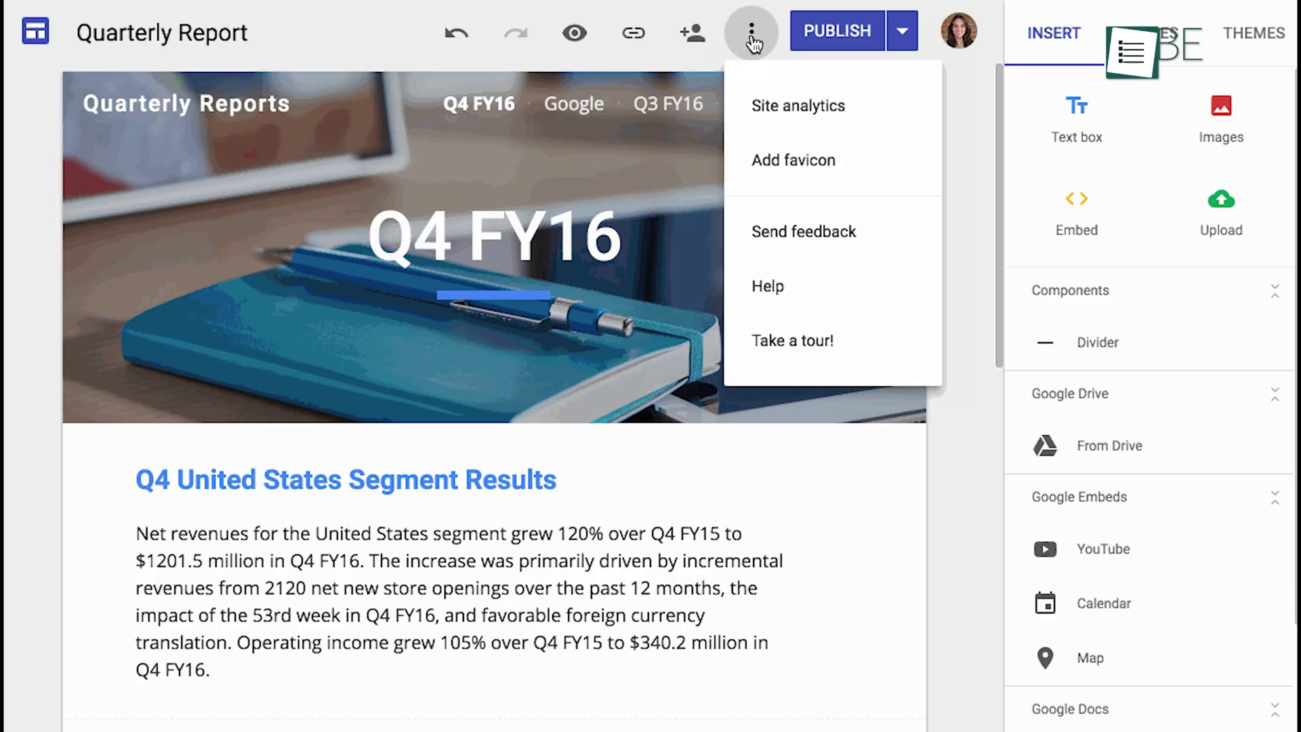
pyautogui.click(778, 163)
pyautogui.click(747, 432)
pyautogui.click(303, 472)
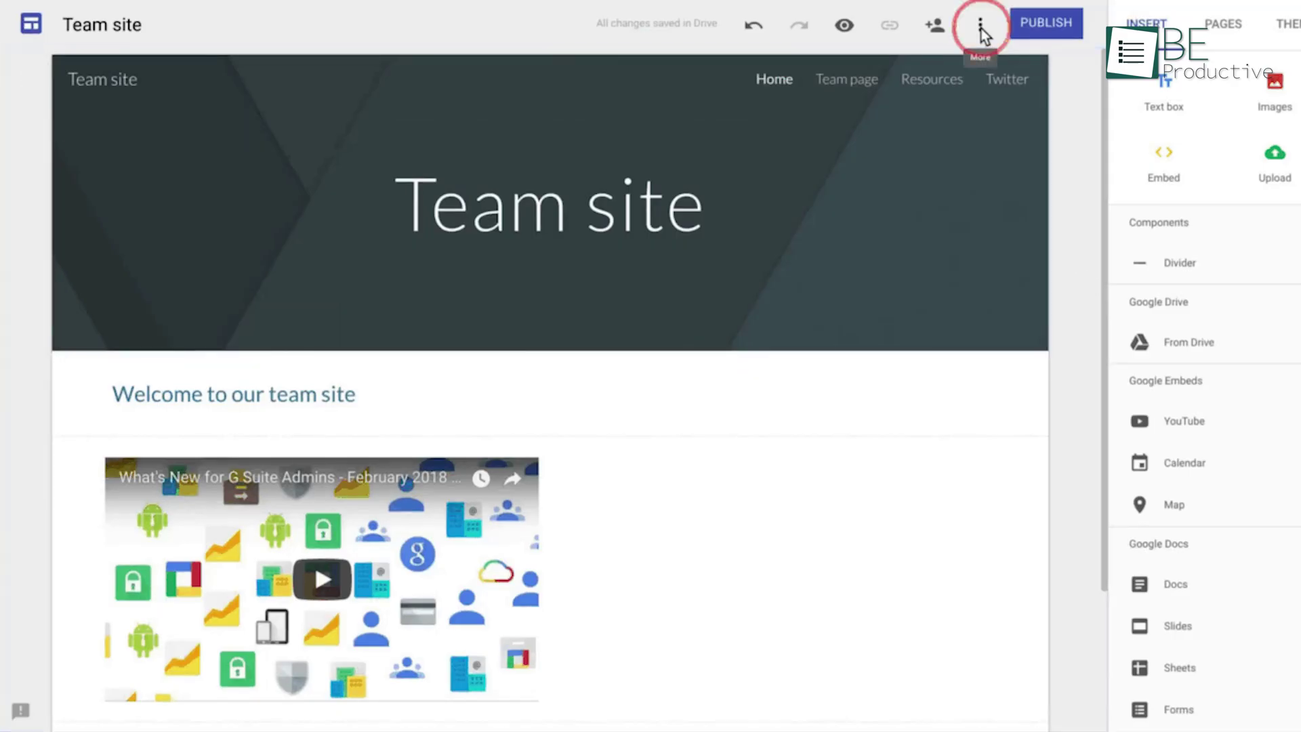
# Duplicate the Team site and open the new copy
pyautogui.click(981, 28)
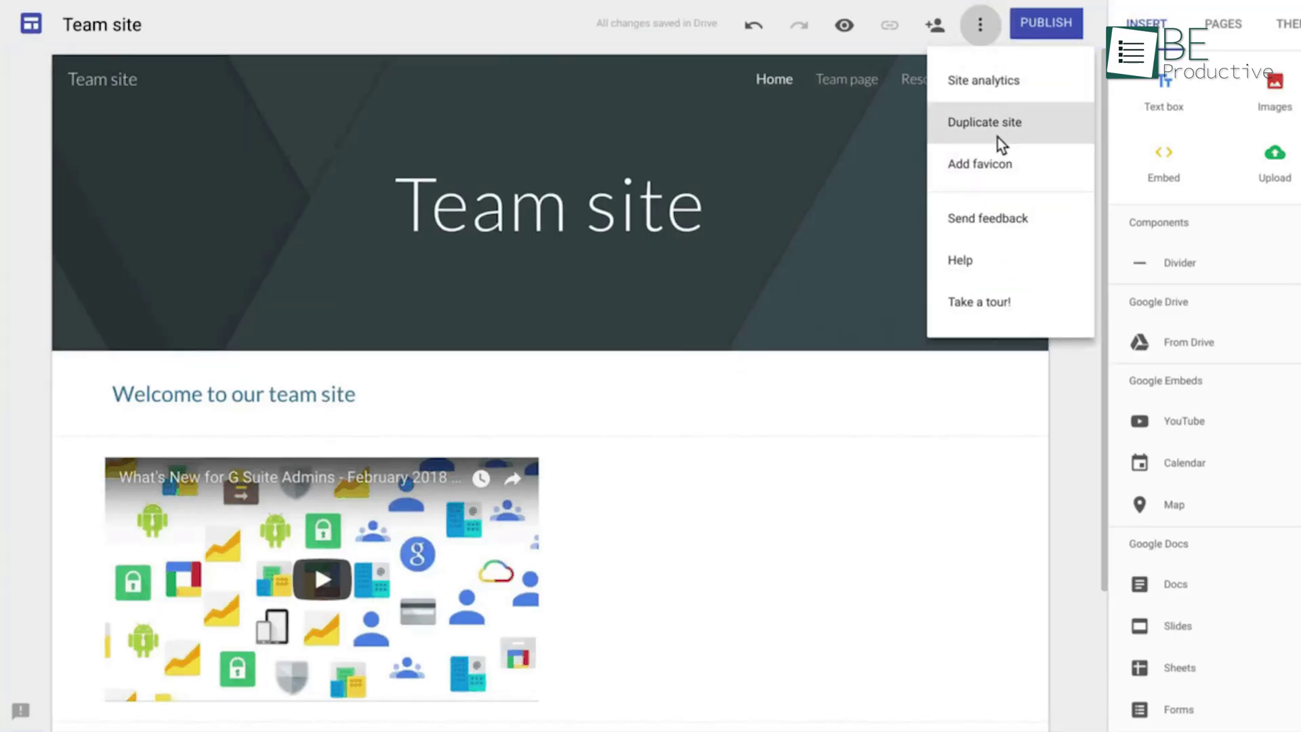
pyautogui.click(997, 128)
pyautogui.click(816, 501)
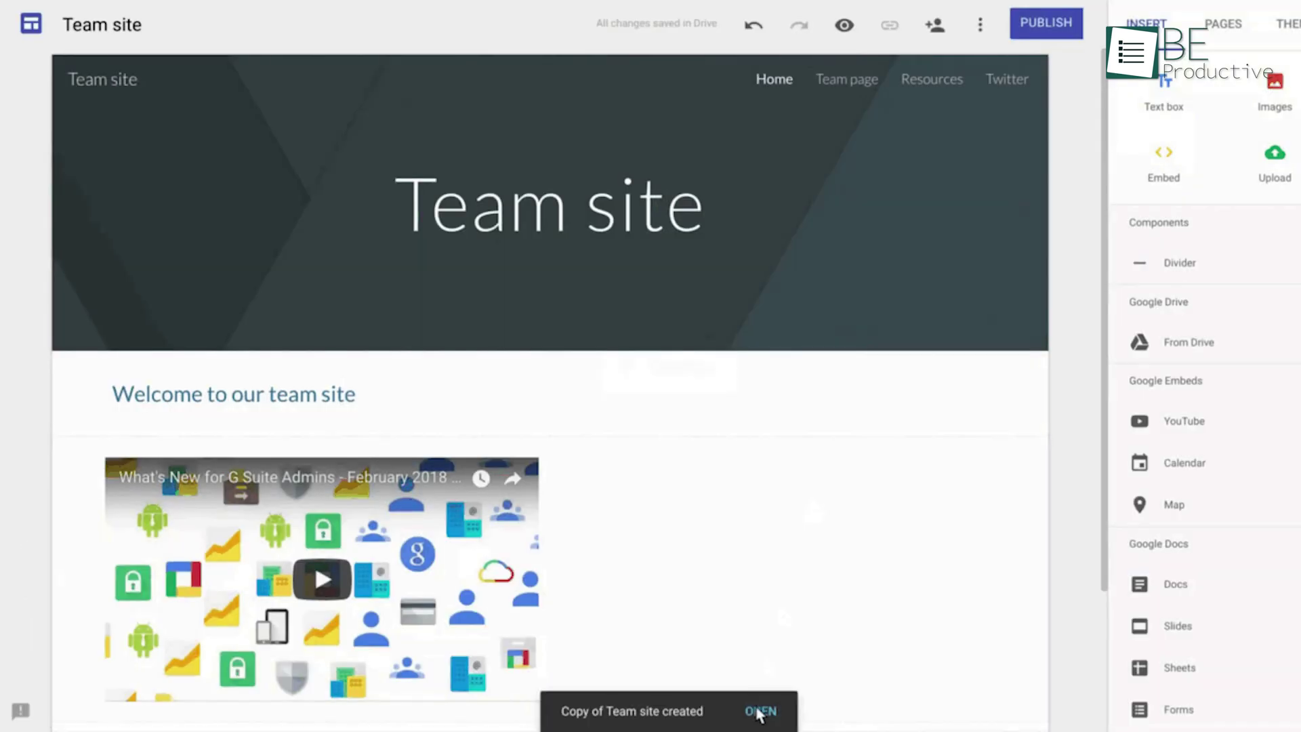
pyautogui.click(760, 712)
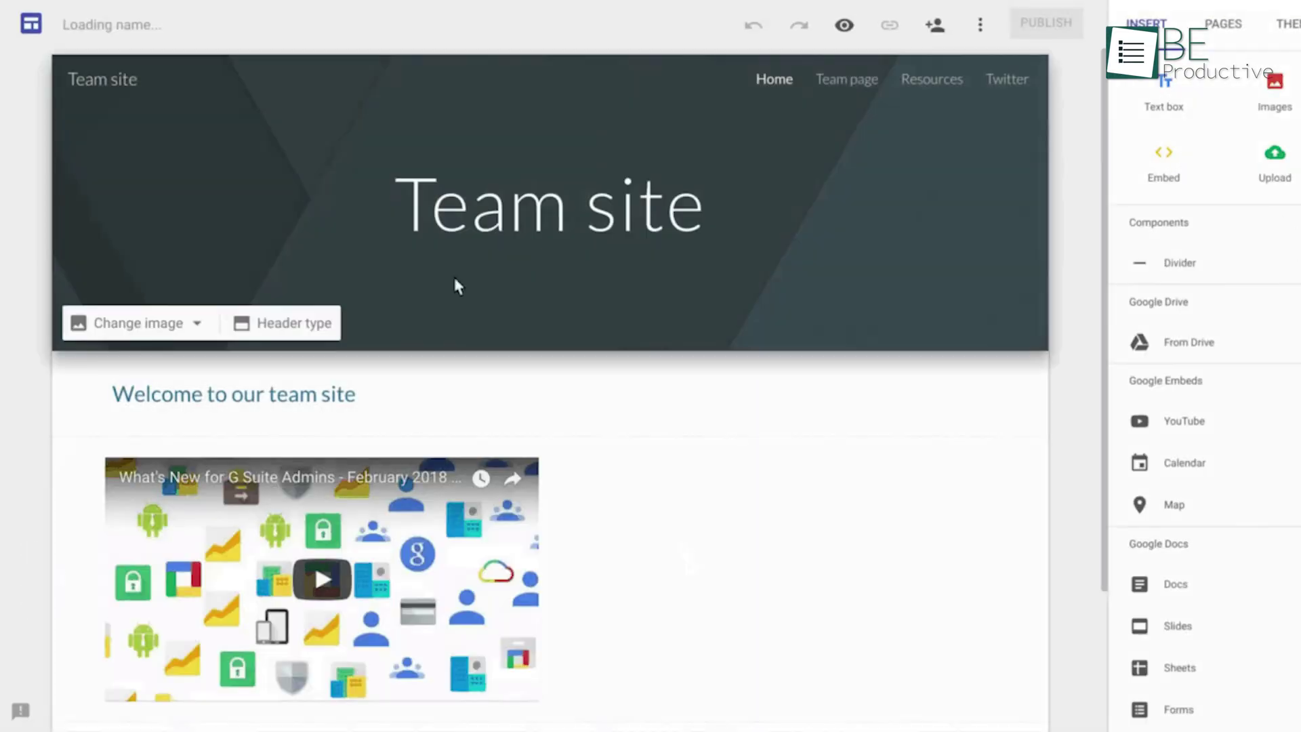
# Retype the copy's header title, starting it with 'New t'
pyautogui.click(429, 227)
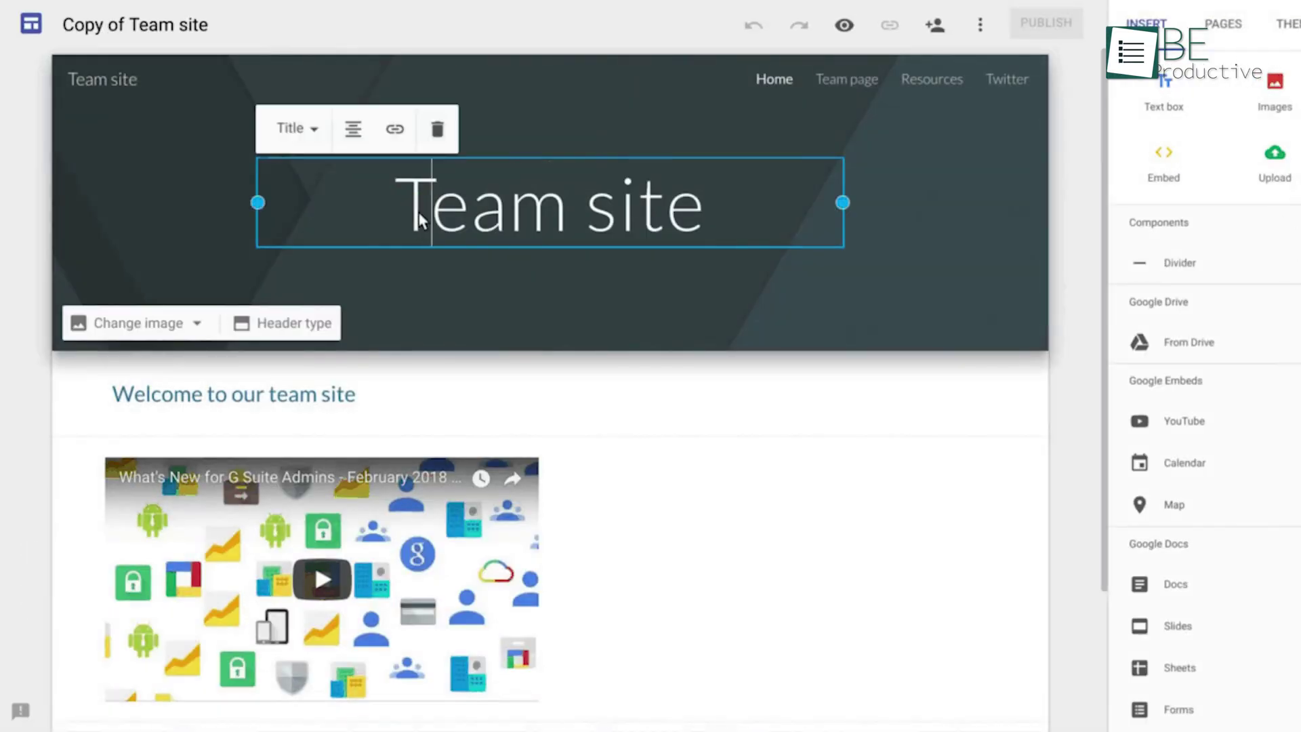
pyautogui.press('BackSpace')
pyautogui.write('New t')
pyautogui.click(881, 305)
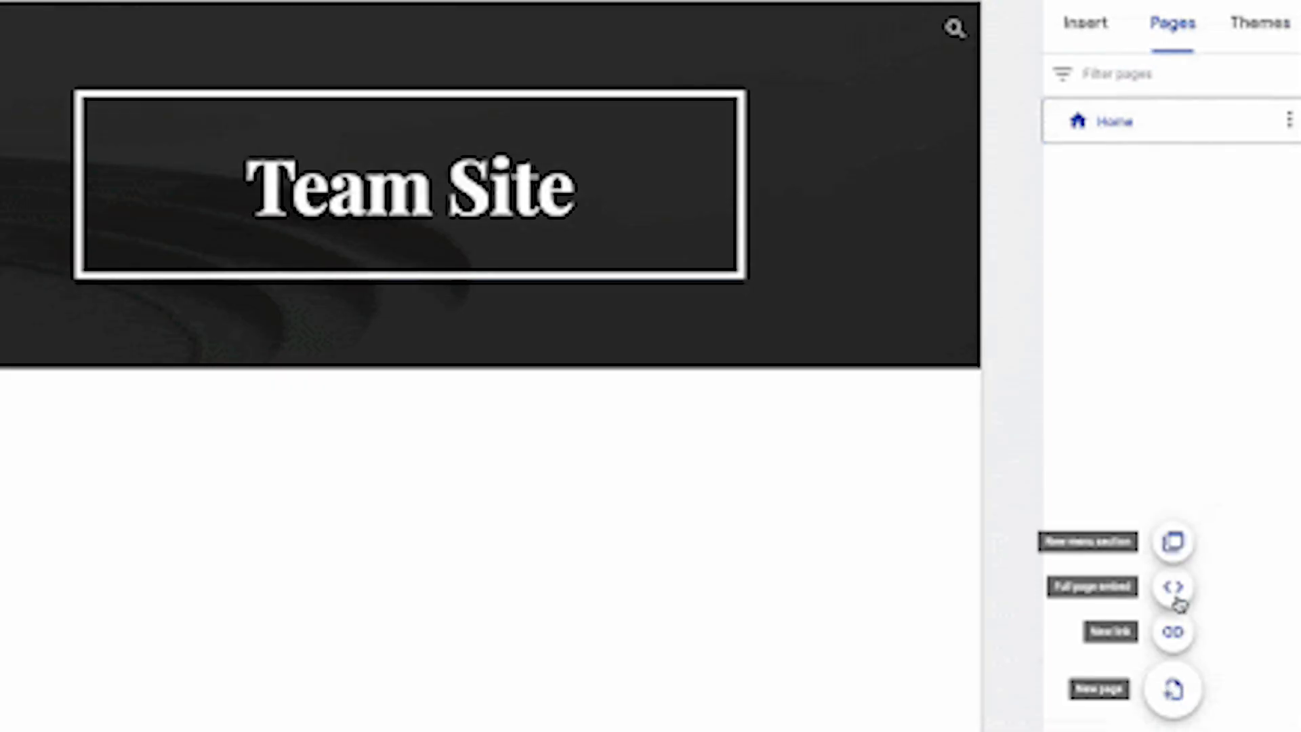
# Create a full-page embed page named Map
pyautogui.click(1176, 591)
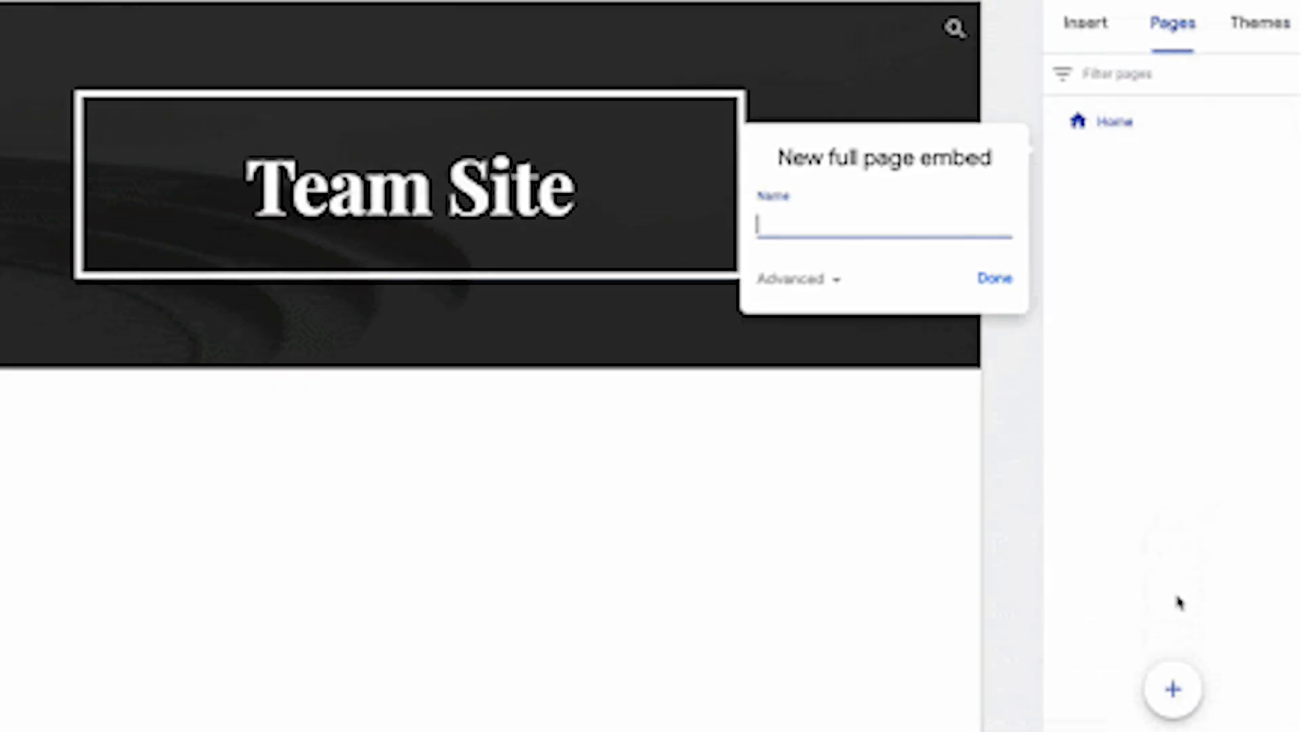
pyautogui.write('Map')
pyautogui.press('Return')
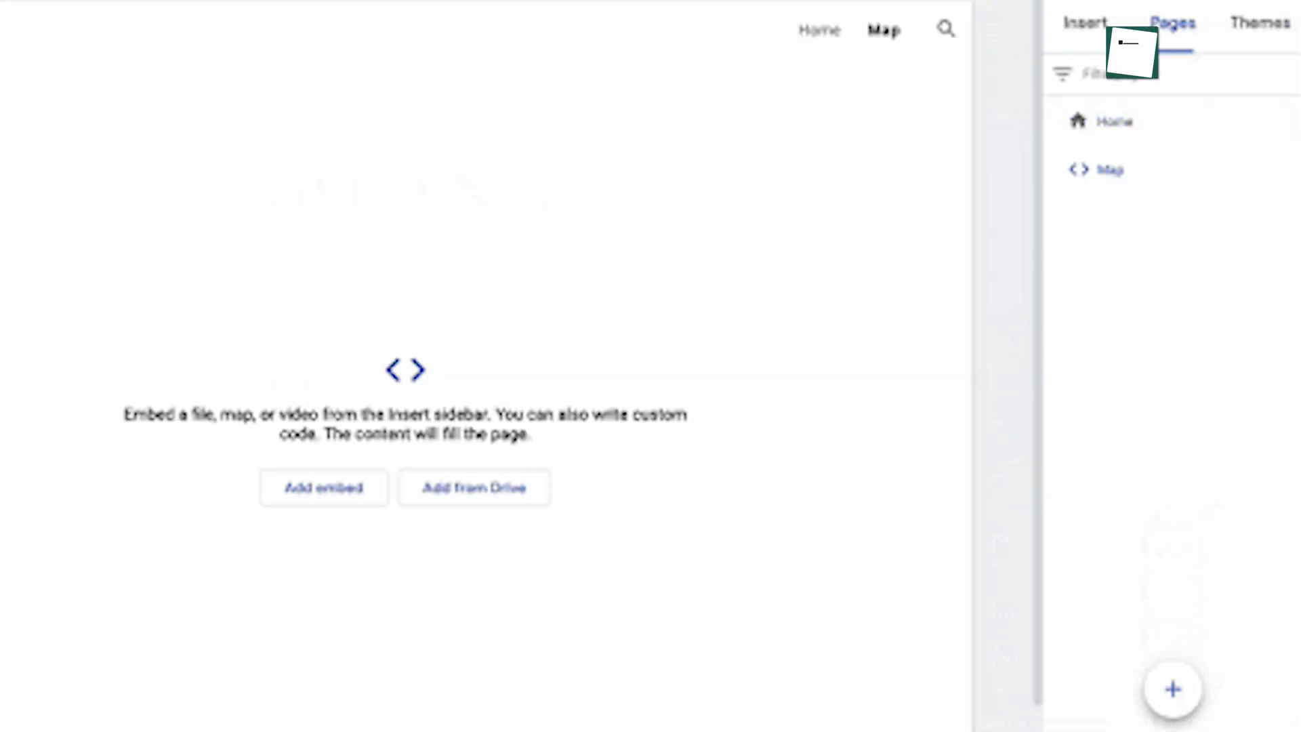
# Embed a New York, NY map on the Map page and place a spacer in the Welcome section
pyautogui.click(1085, 15)
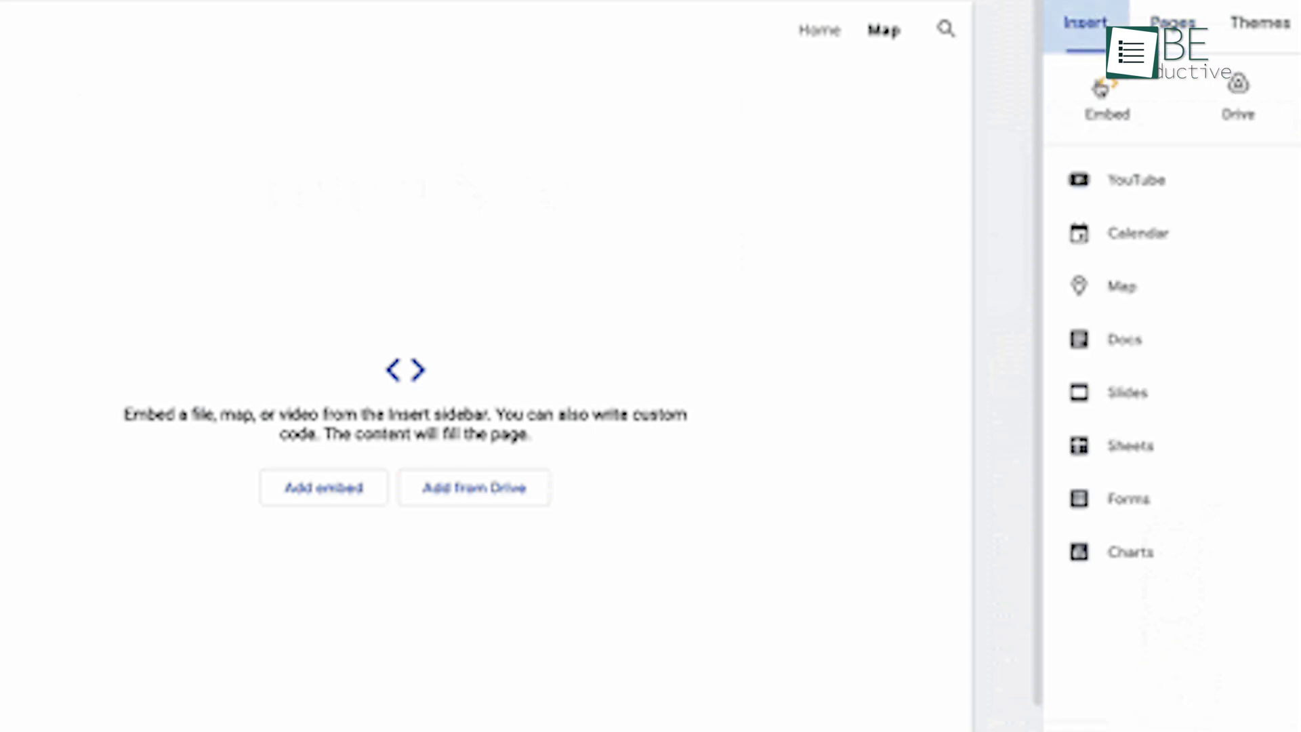
pyautogui.click(1114, 279)
pyautogui.write('New York, NY, USA')
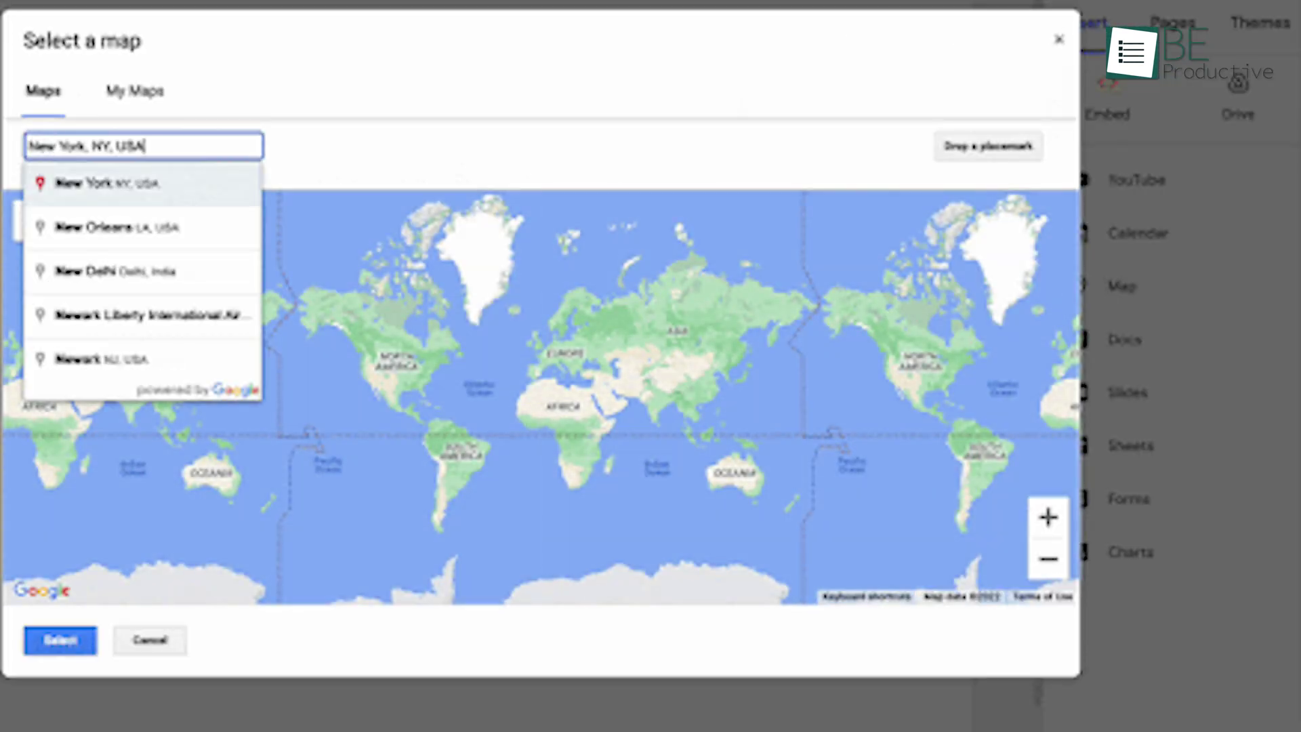
pyautogui.press('Return')
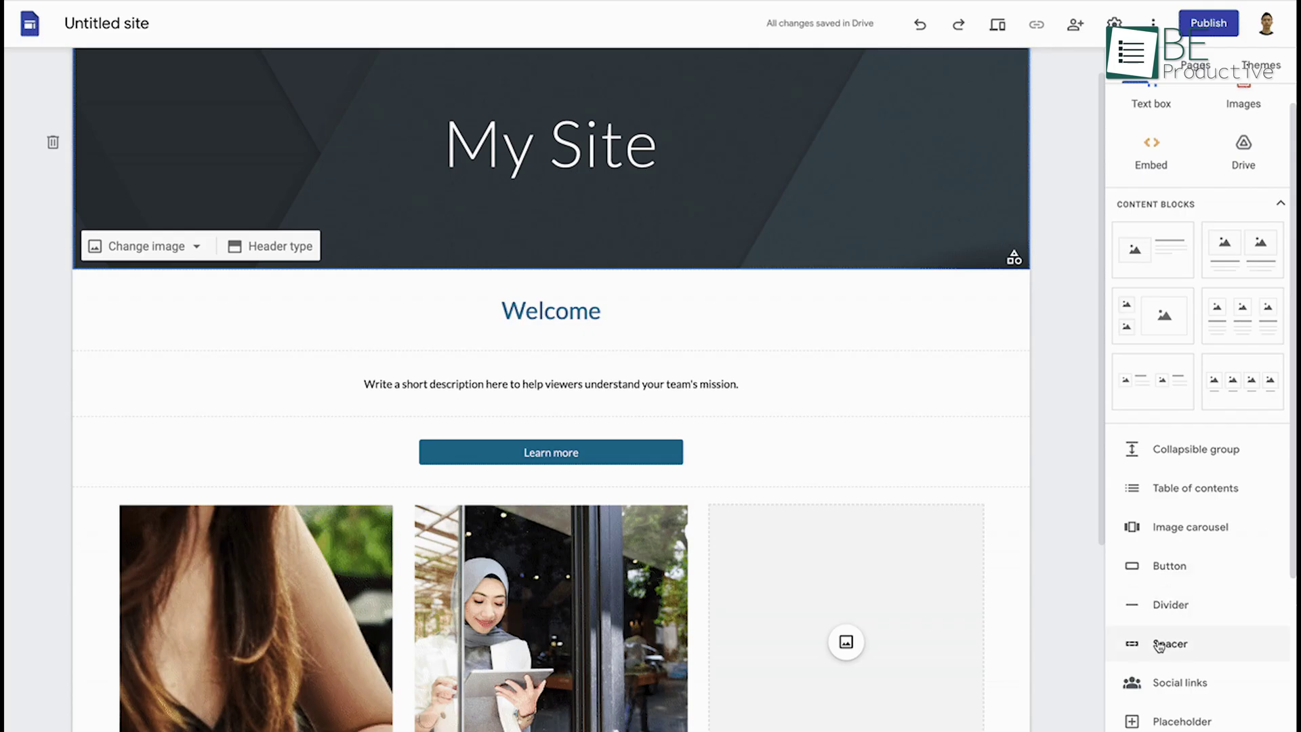
pyautogui.click(1159, 644)
pyautogui.moveTo(579, 131); pyautogui.dragTo(552, 185)
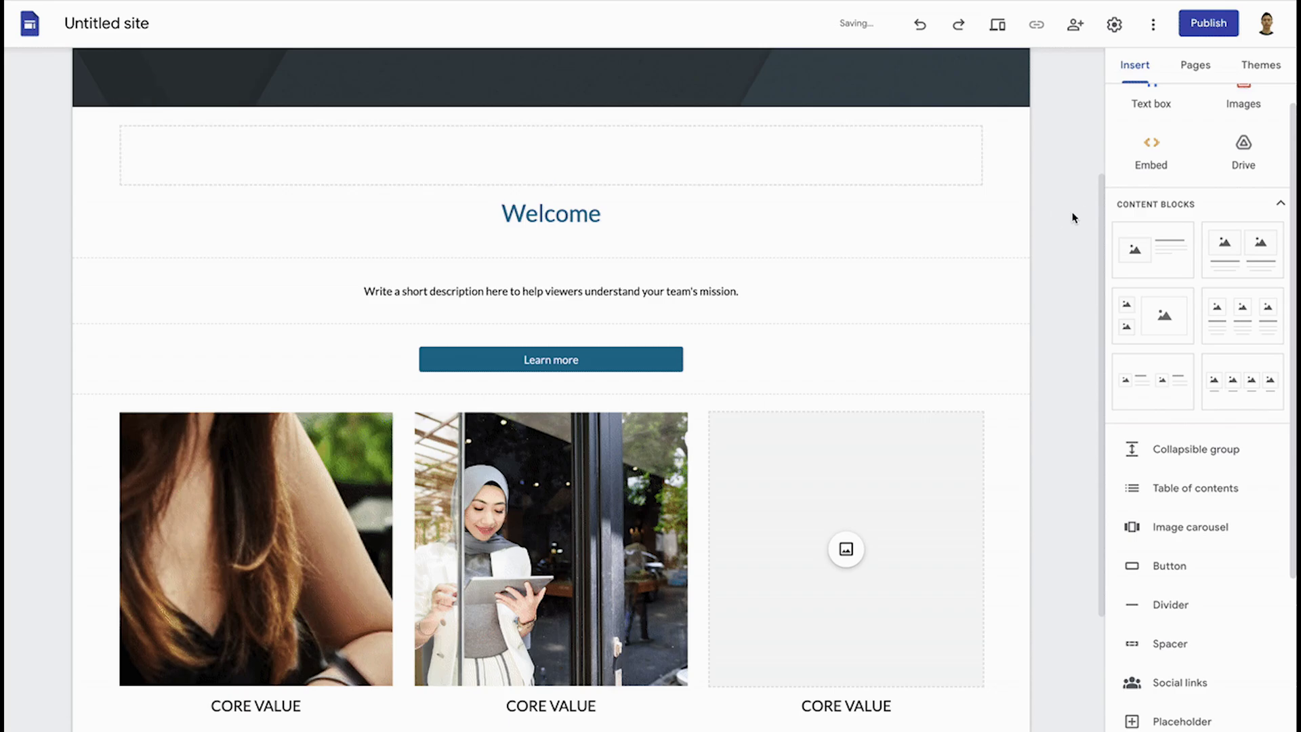
pyautogui.scroll(3, 1073, 217)
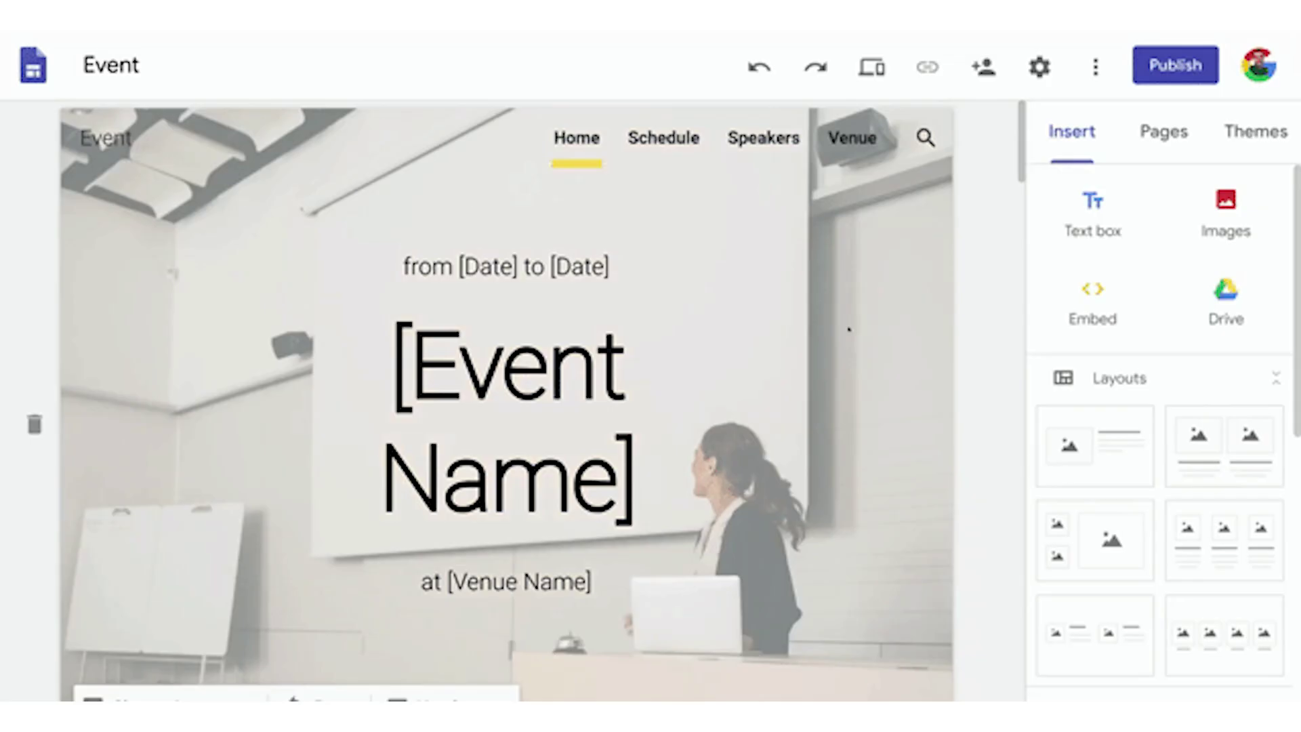
pyautogui.scroll(-4, 849, 329)
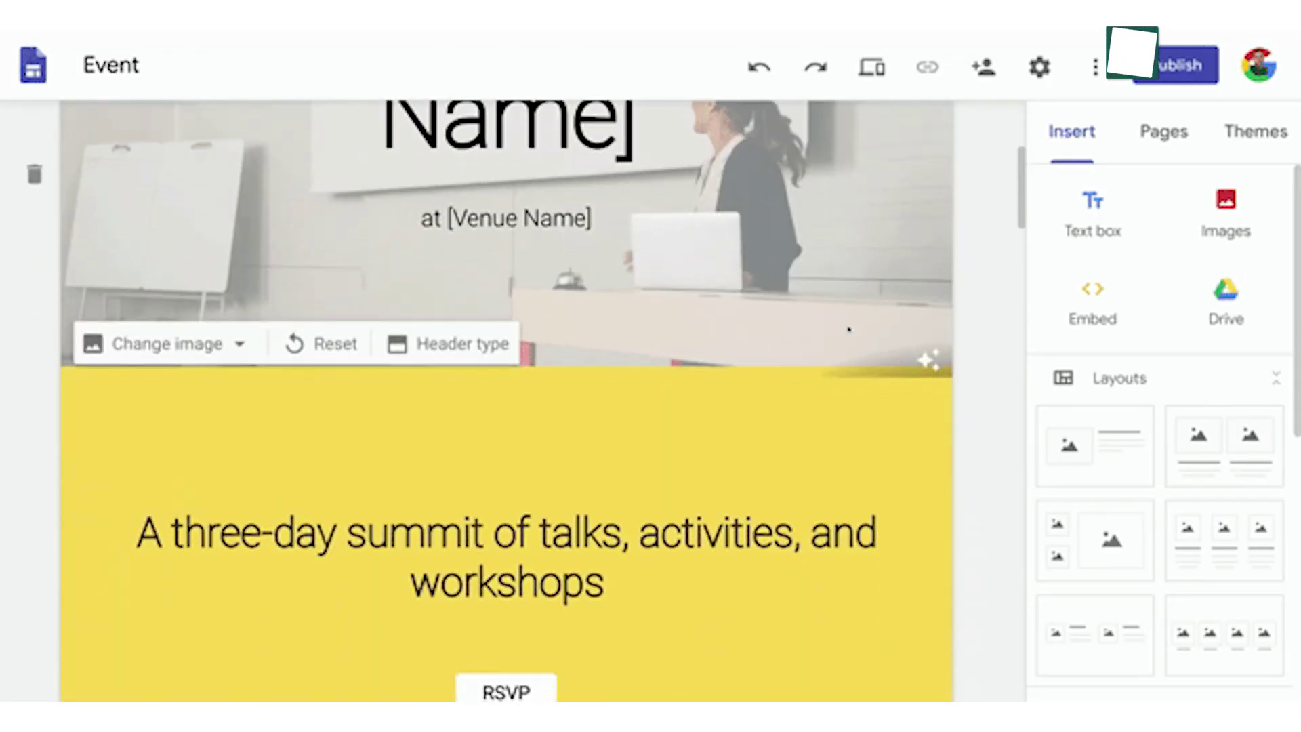
pyautogui.scroll(-8, 848, 329)
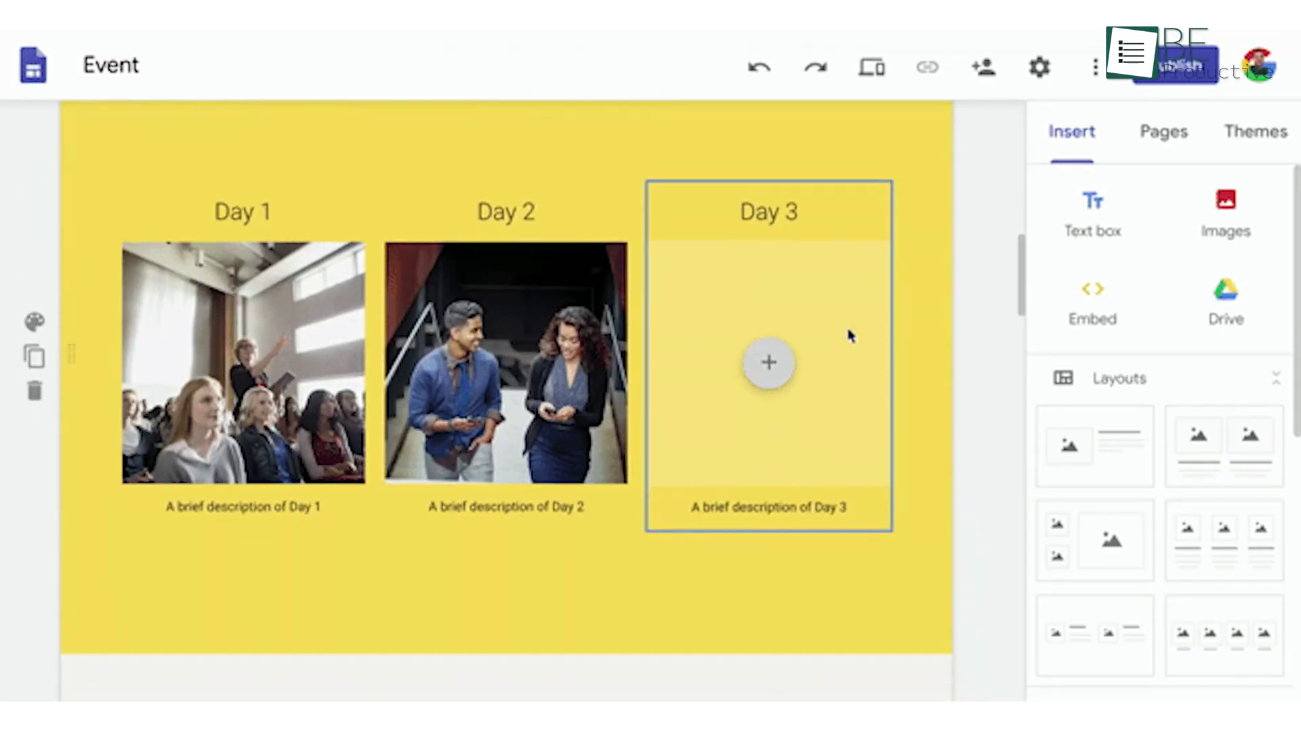
pyautogui.scroll(-10, 850, 334)
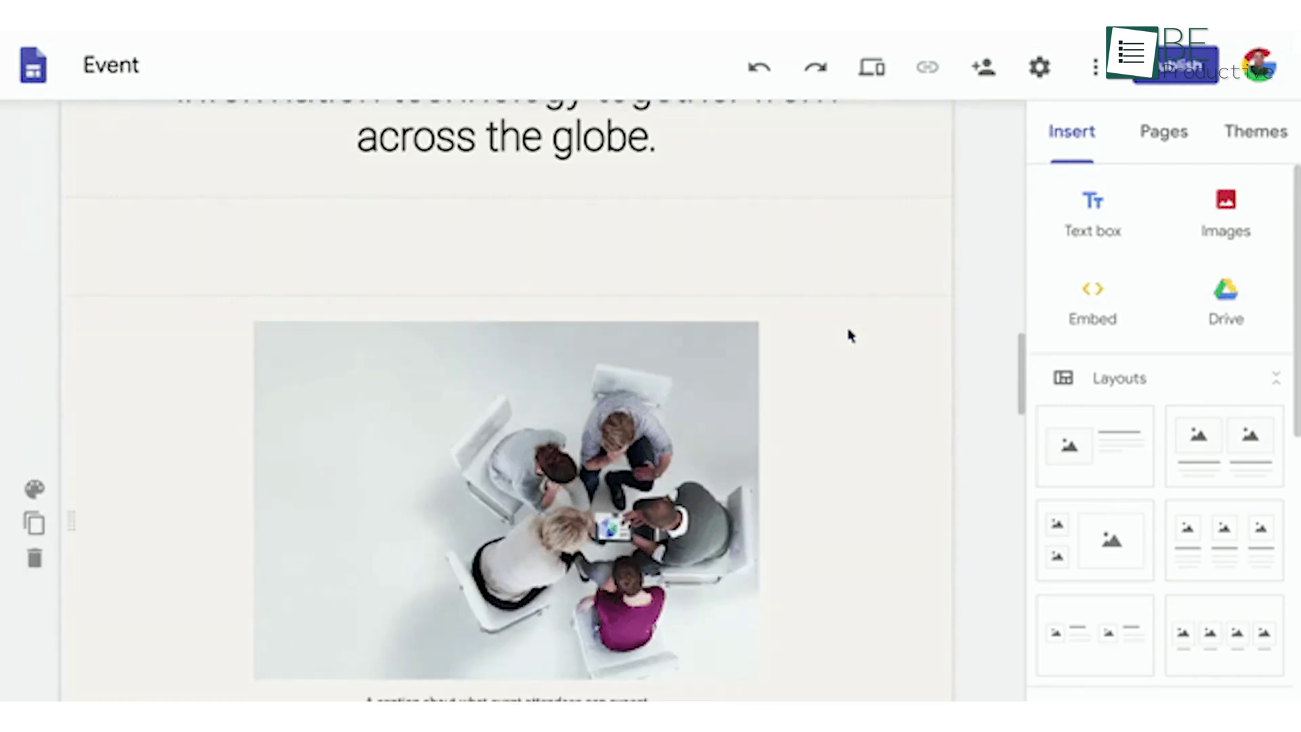
pyautogui.scroll(15, 850, 335)
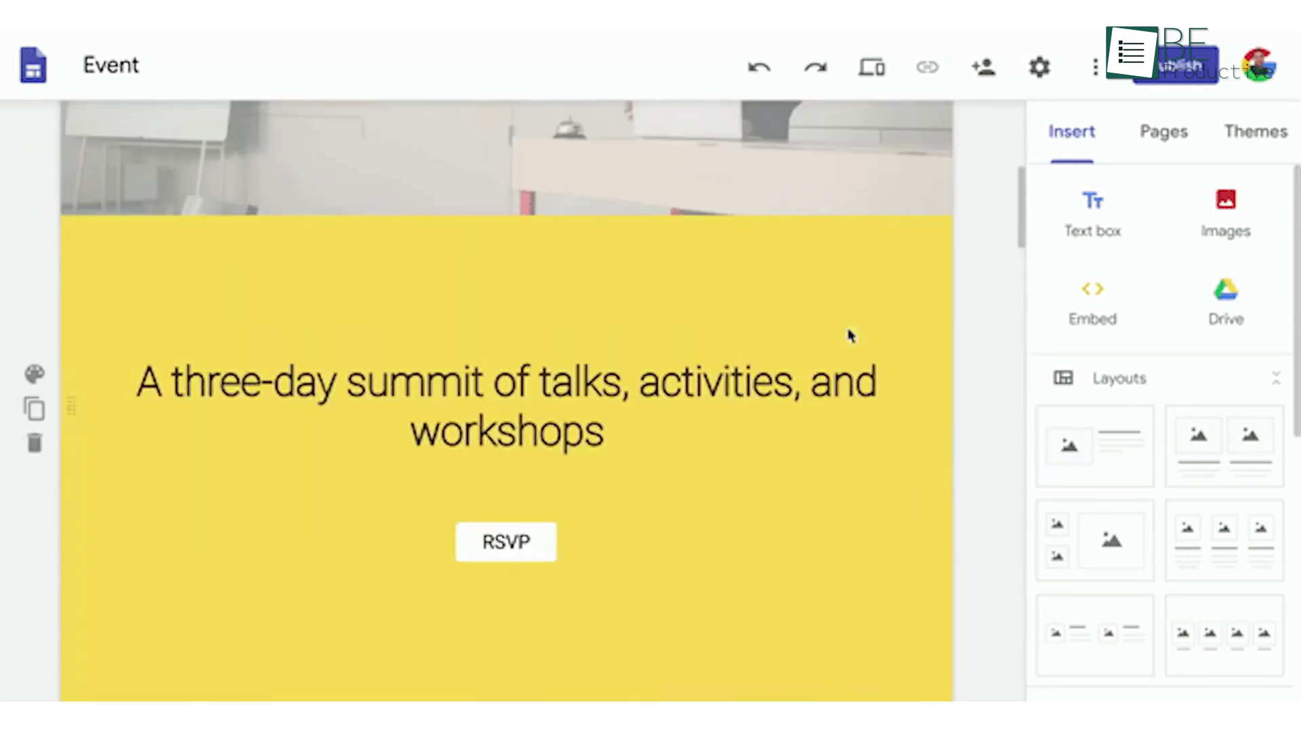